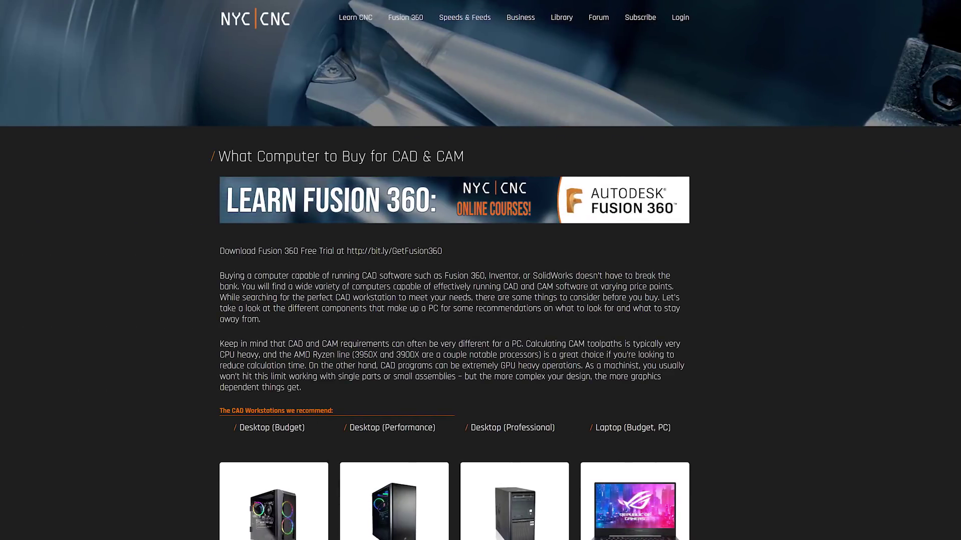
Look through the article's recommended CAD workstations down to the list of hardcore technical specs
{"action": "scroll", "coordinate": [480, 270], "scroll_direction": "down", "scroll_amount": 8}
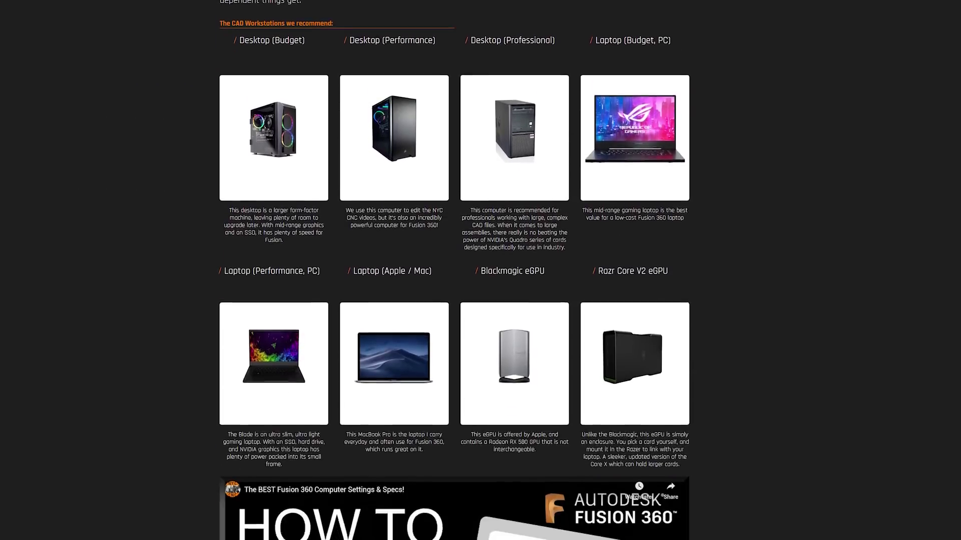
{"action": "scroll", "coordinate": [481, 270], "scroll_direction": "down", "scroll_amount": 7}
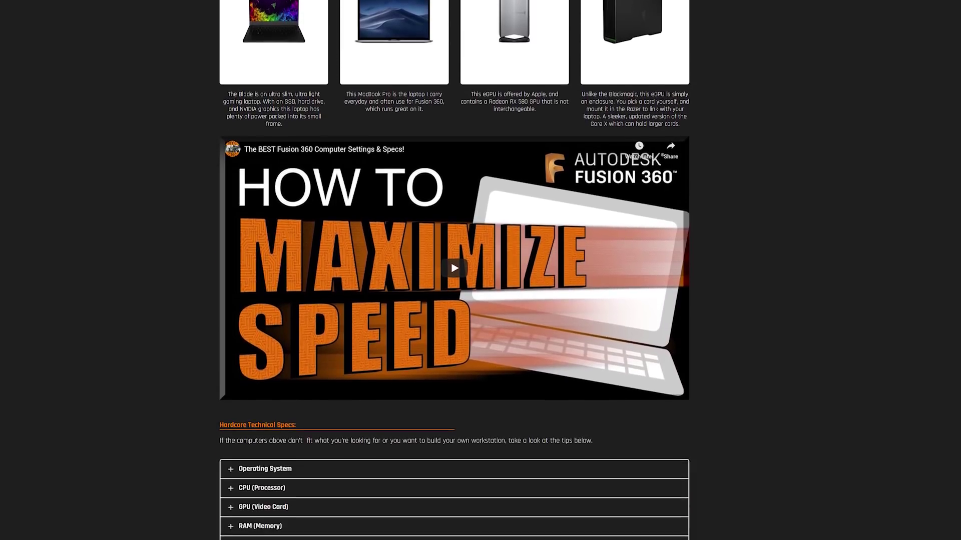
{"action": "scroll", "coordinate": [481, 271], "scroll_direction": "down", "scroll_amount": 3}
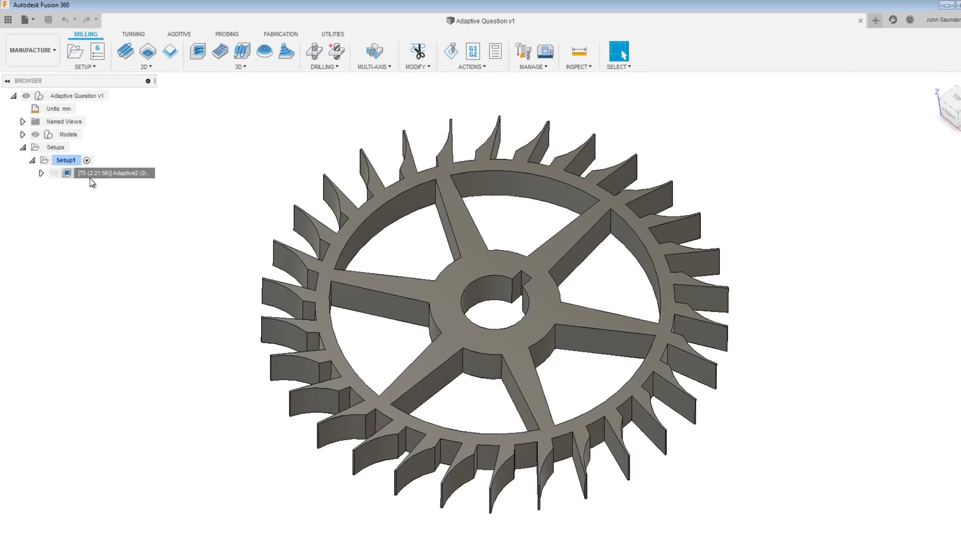
Check in the Manufacture preferences that operation machining time is set to show in the browser
{"action": "left_click", "coordinate": [89, 178]}
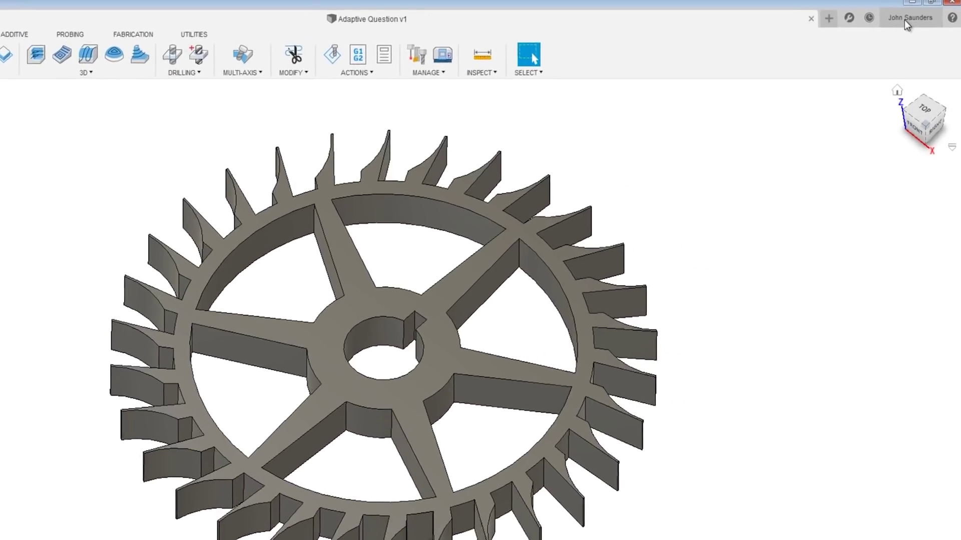
{"action": "left_click", "coordinate": [904, 21]}
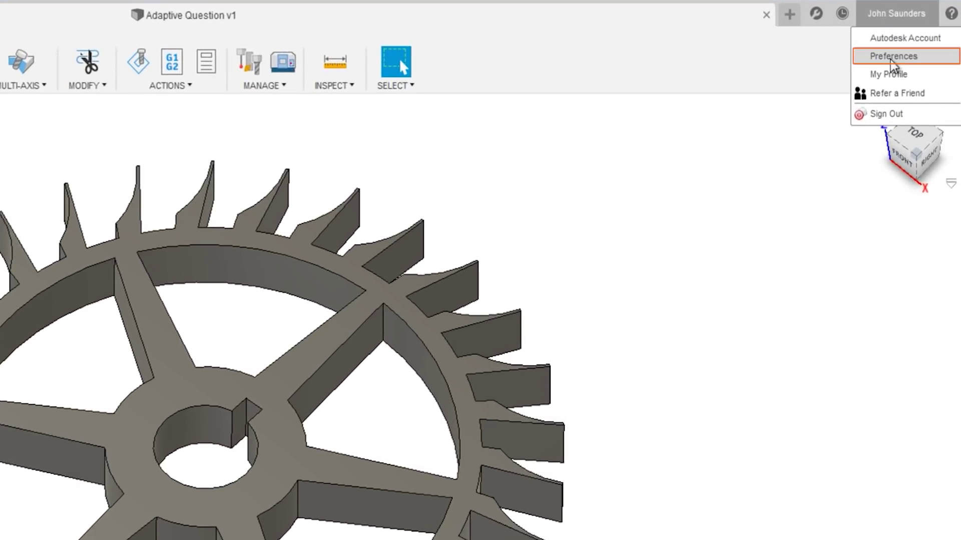
{"action": "left_click", "coordinate": [893, 56]}
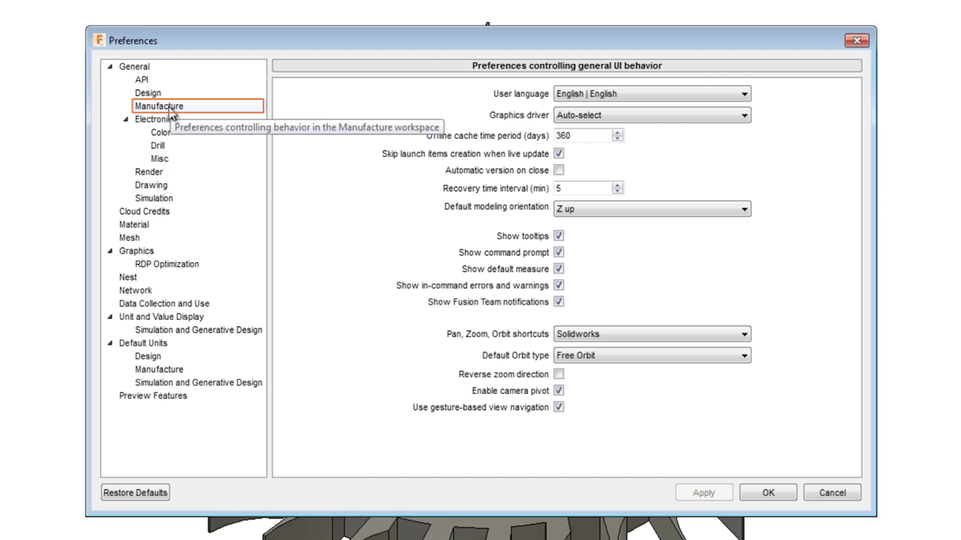
{"action": "left_click", "coordinate": [169, 107]}
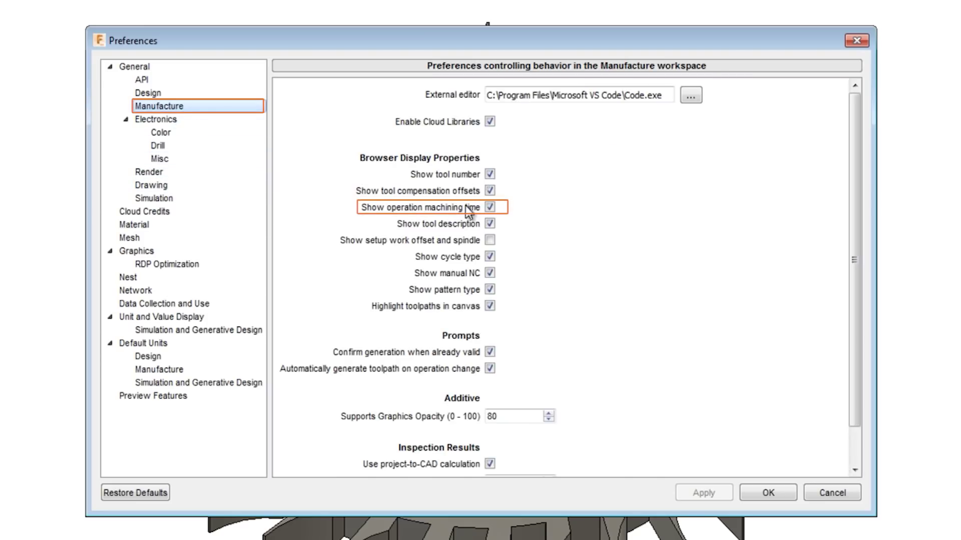
{"action": "left_click", "coordinate": [771, 493]}
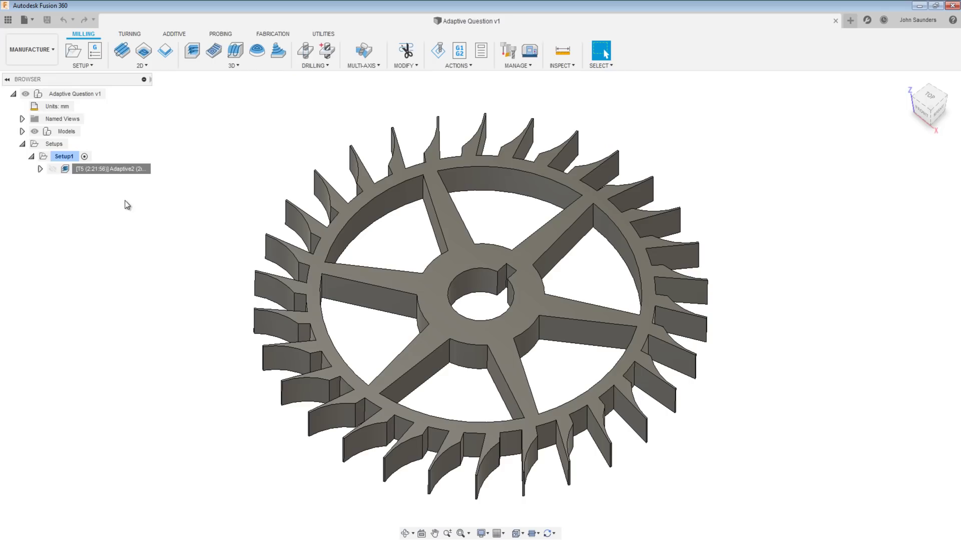
Duplicate the Adaptive2 toolpath in Setup1 and rename the copy NYC CNC
{"action": "left_click", "coordinate": [116, 173]}
{"action": "right_click", "coordinate": [109, 170]}
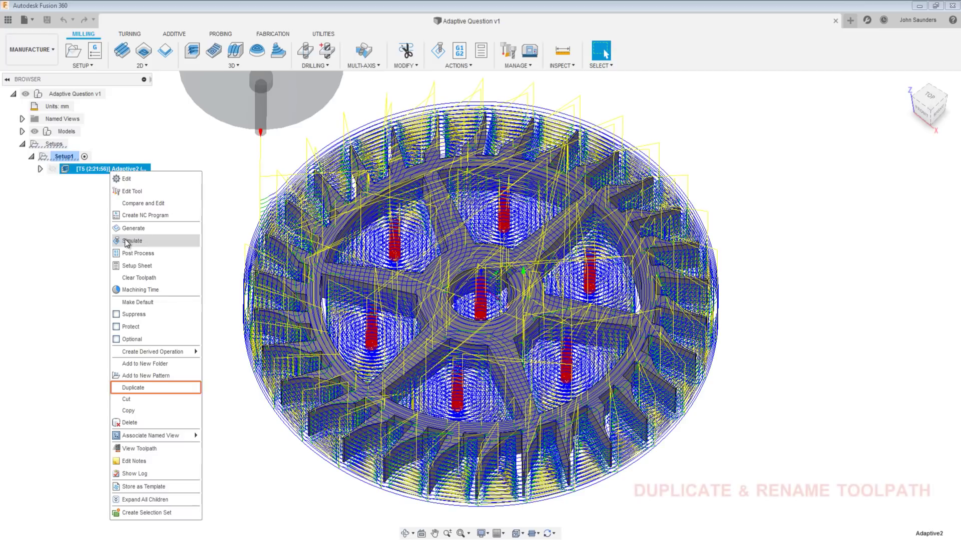
{"action": "left_click", "coordinate": [146, 389]}
{"action": "left_click", "coordinate": [106, 182]}
{"action": "left_click", "coordinate": [106, 182]}
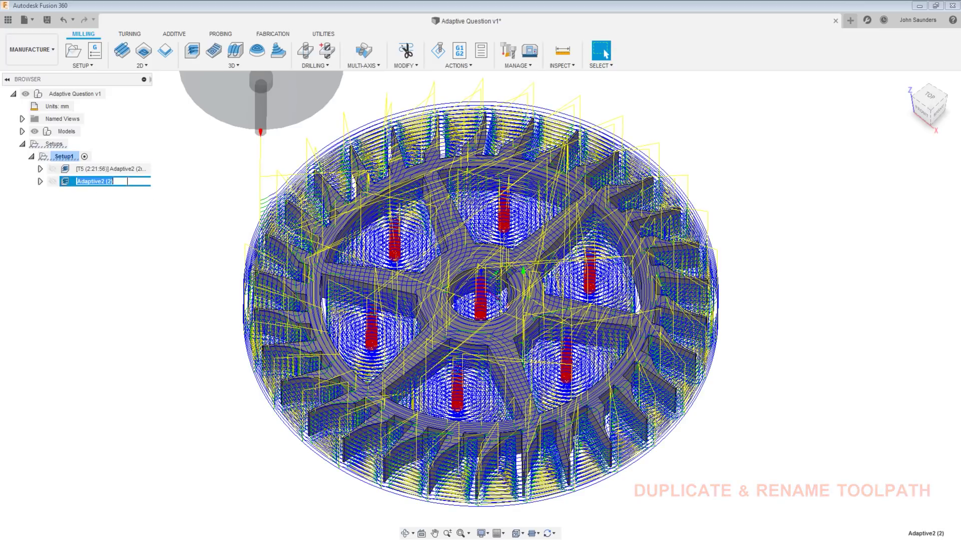
{"action": "type", "text": "NYC CNC"}
{"action": "key", "text": "Return"}
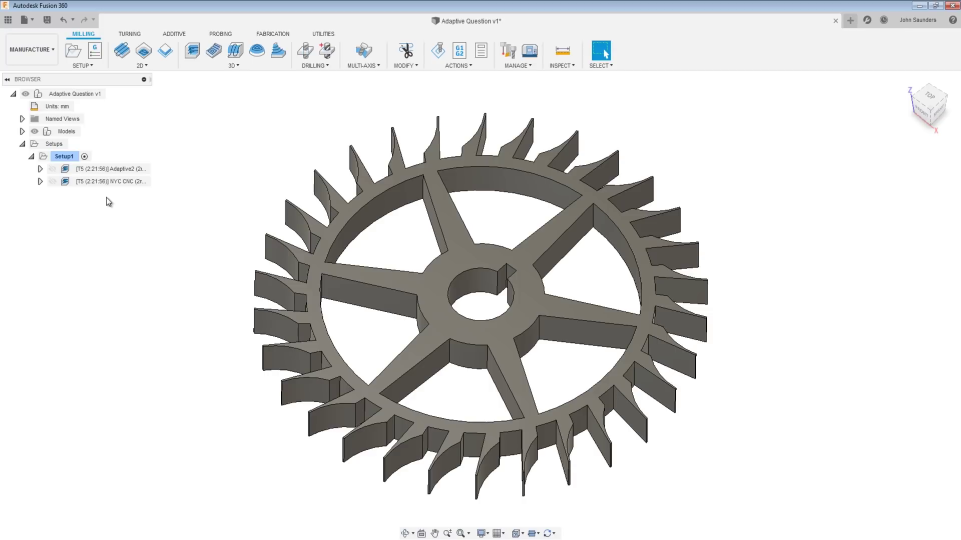
Edit the NYC CNC operation and set its passes tolerance to 0.004 in
{"action": "left_click", "coordinate": [108, 181]}
{"action": "right_click", "coordinate": [108, 181]}
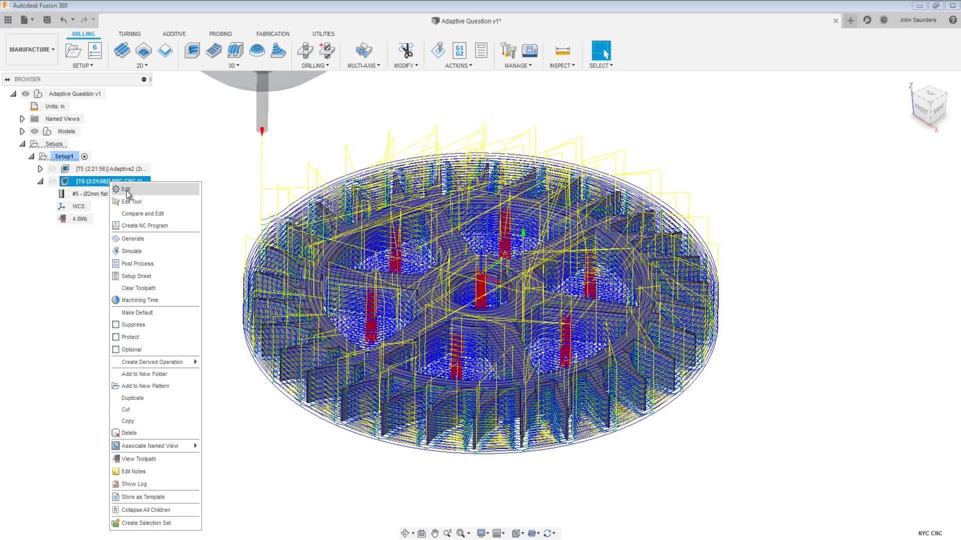
{"action": "left_click", "coordinate": [125, 188]}
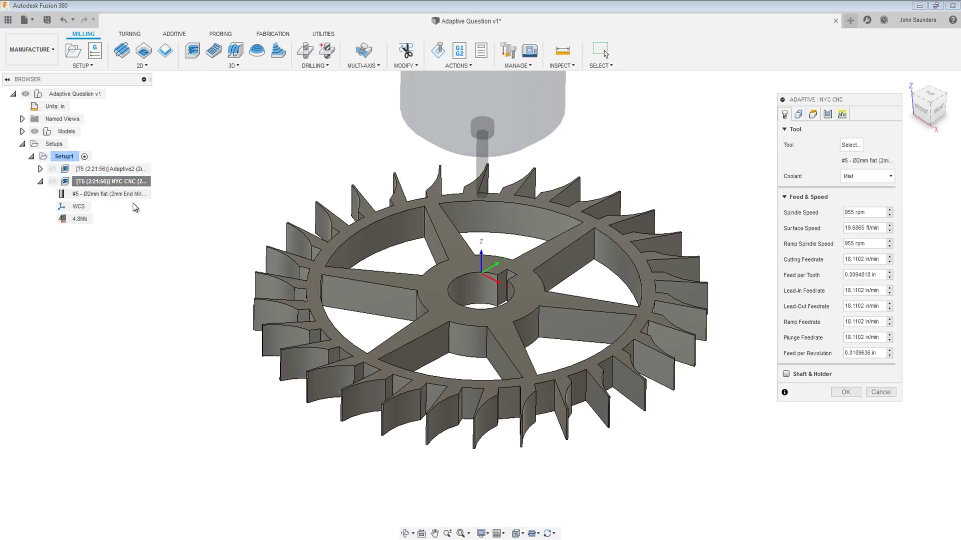
{"action": "left_click", "coordinate": [827, 116]}
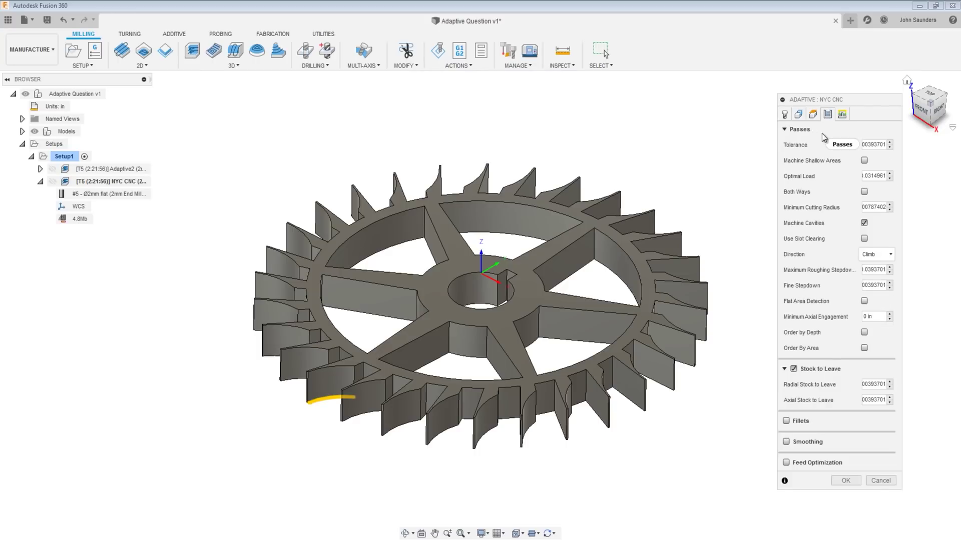
{"action": "left_click", "coordinate": [866, 145]}
{"action": "key", "text": "Home"}
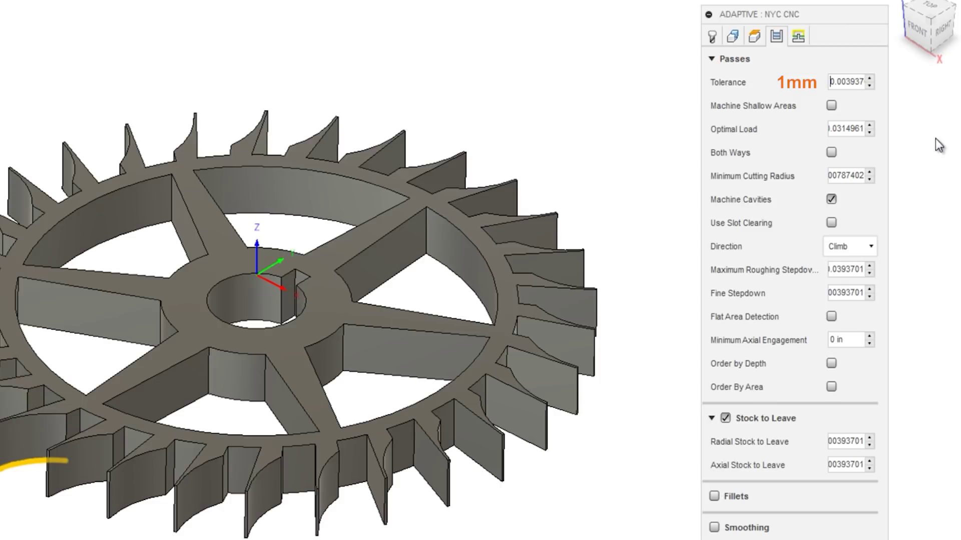
{"action": "mouse_move", "coordinate": [848, 85]}
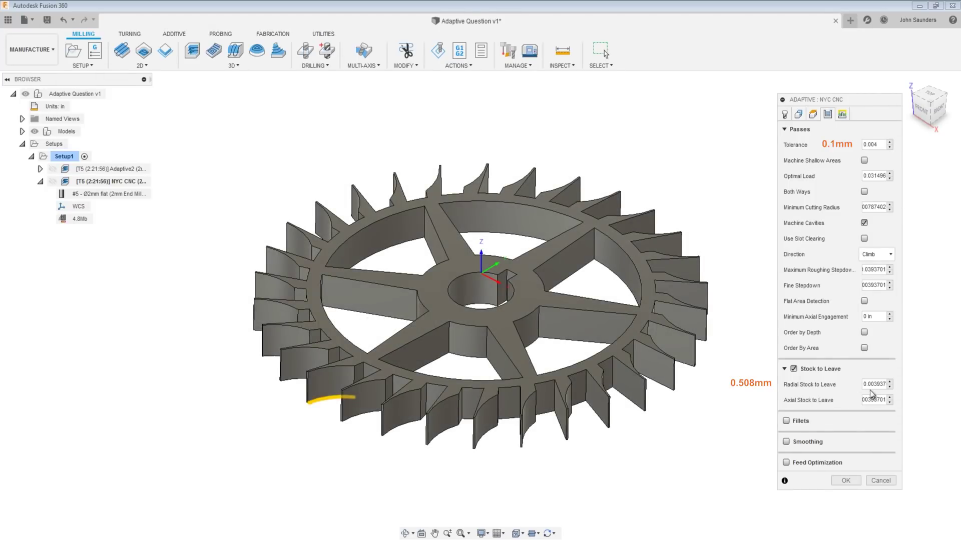
Set the radial and axial stock to leave of the NYC CNC operation to 0.02 in
{"action": "right_click", "coordinate": [887, 385]}
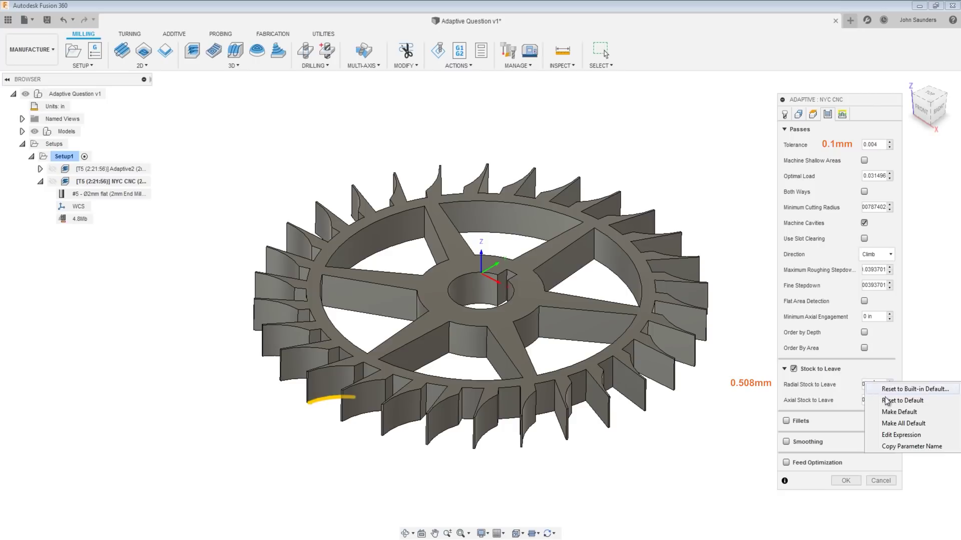
{"action": "left_click", "coordinate": [902, 414]}
{"action": "key", "text": "BackSpace"}
{"action": "key", "text": "BackSpace"}
{"action": "key", "text": "BackSpace"}
{"action": "key", "text": "BackSpace"}
{"action": "type", "text": "0.02"}
{"action": "key", "text": "Tab"}
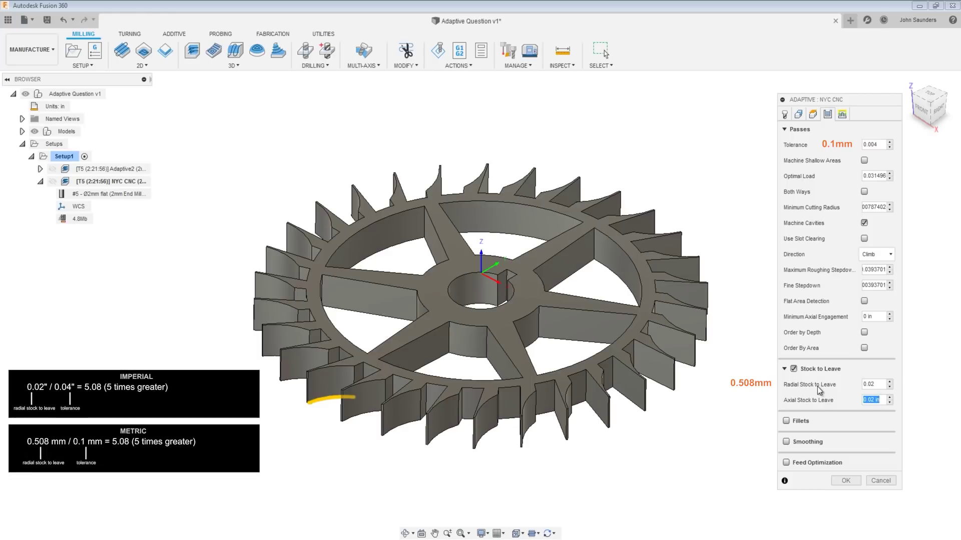
{"action": "left_click", "coordinate": [883, 398]}
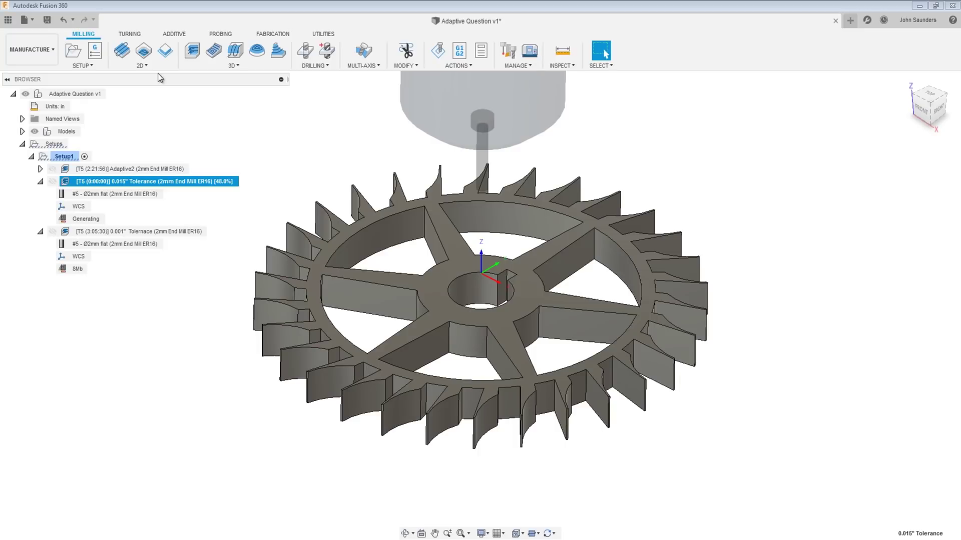
Open the CAM Task Manager and check the generation state of the 0.015" Tolerance toolpath
{"action": "left_click", "coordinate": [142, 66]}
{"action": "mouse_move", "coordinate": [236, 68]}
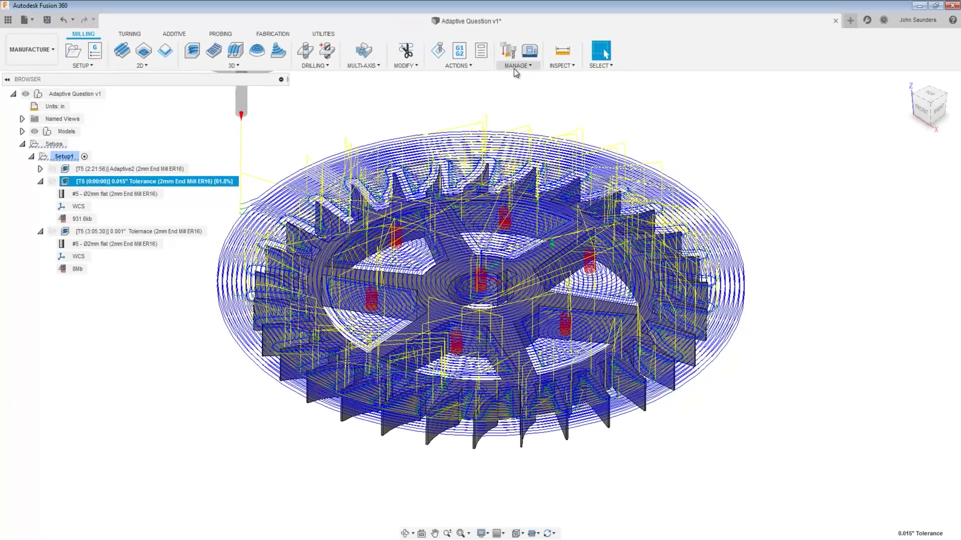
{"action": "left_click", "coordinate": [518, 65]}
{"action": "left_click", "coordinate": [525, 115]}
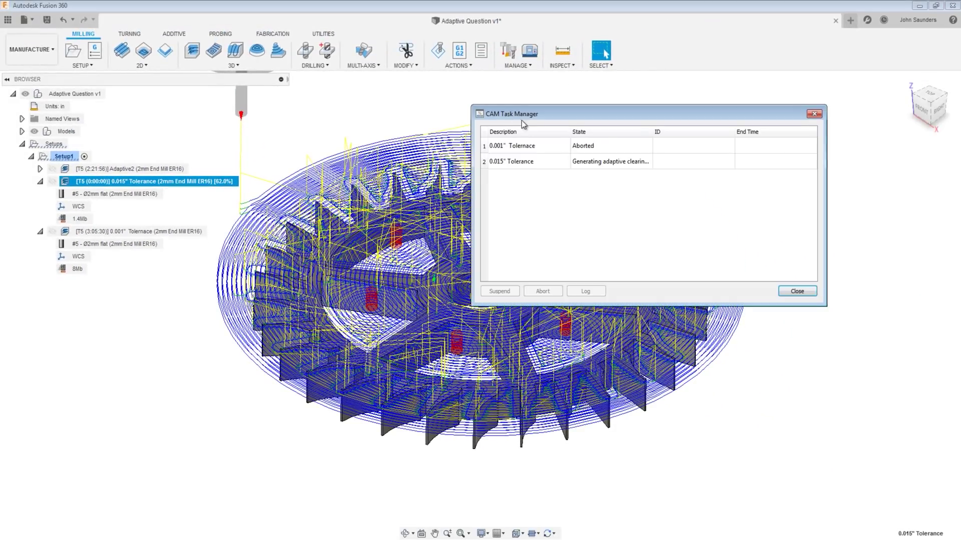
{"action": "left_click", "coordinate": [631, 158]}
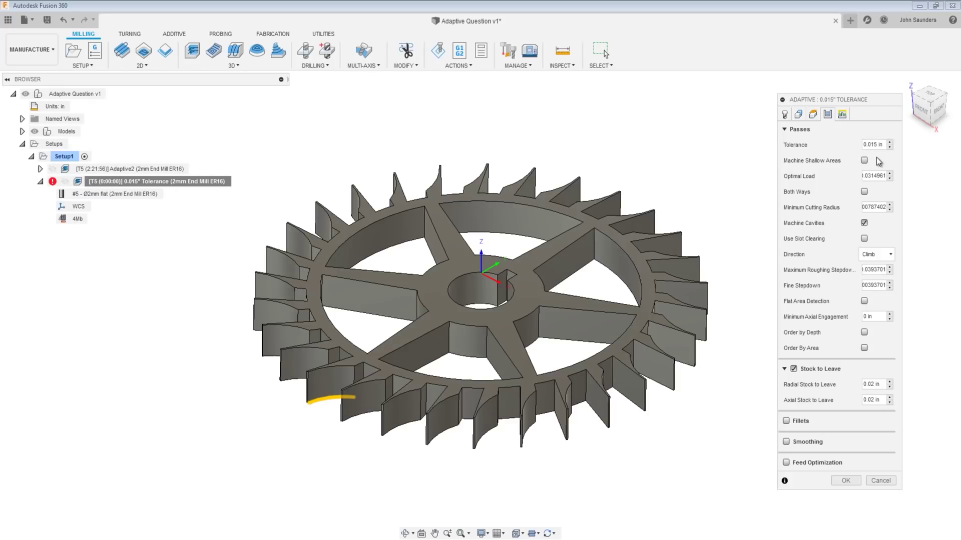
Inspect the data size and displayed path of the Adaptive operation below Adaptive2
{"action": "mouse_move", "coordinate": [875, 151]}
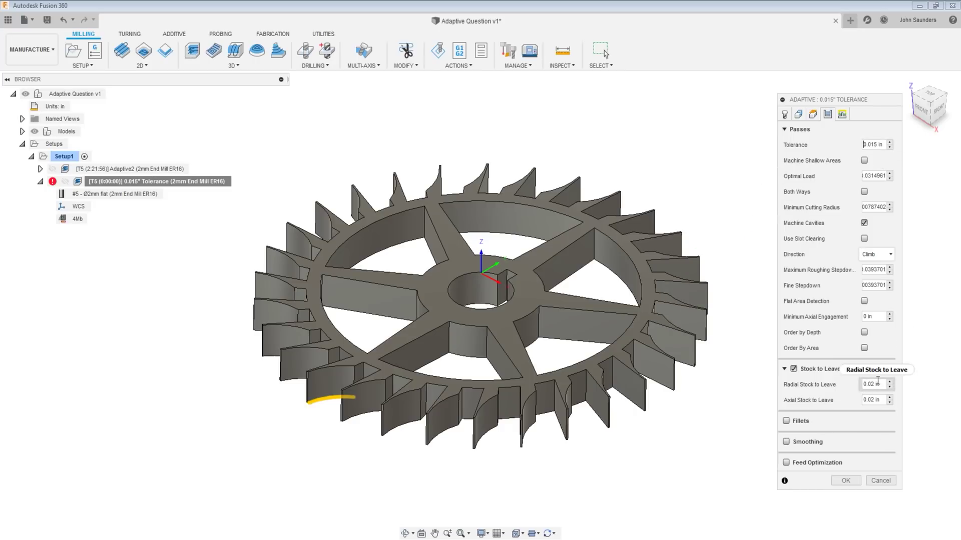
{"action": "mouse_move", "coordinate": [881, 383]}
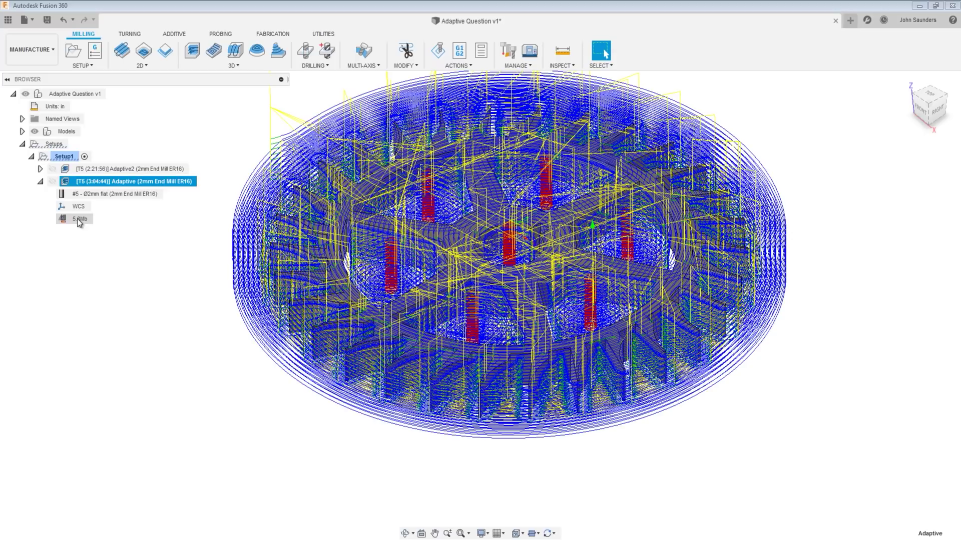
{"action": "left_click", "coordinate": [77, 219]}
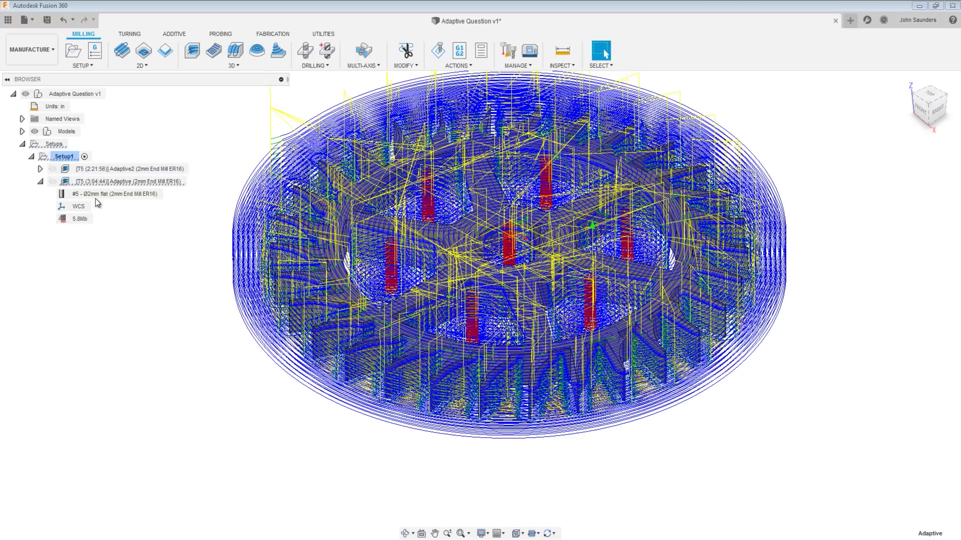
{"action": "left_click", "coordinate": [107, 182]}
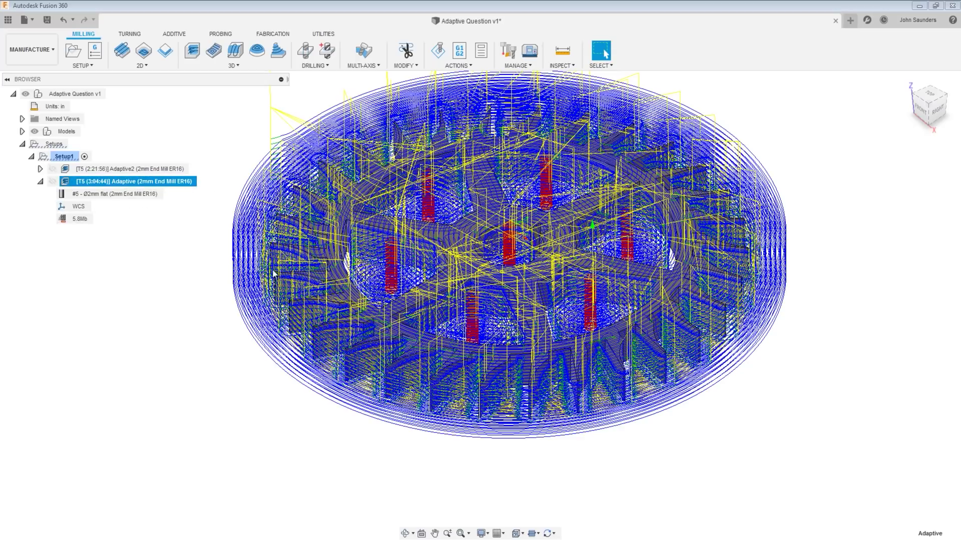
Measure the short top edge at the tip of one of the wheel's outer blades
{"action": "key", "text": "i"}
{"action": "scroll", "coordinate": [411, 353], "scroll_direction": "up", "scroll_amount": 10}
{"action": "left_click", "coordinate": [404, 349]}
{"action": "scroll", "coordinate": [404, 350], "scroll_direction": "down", "scroll_amount": 10}
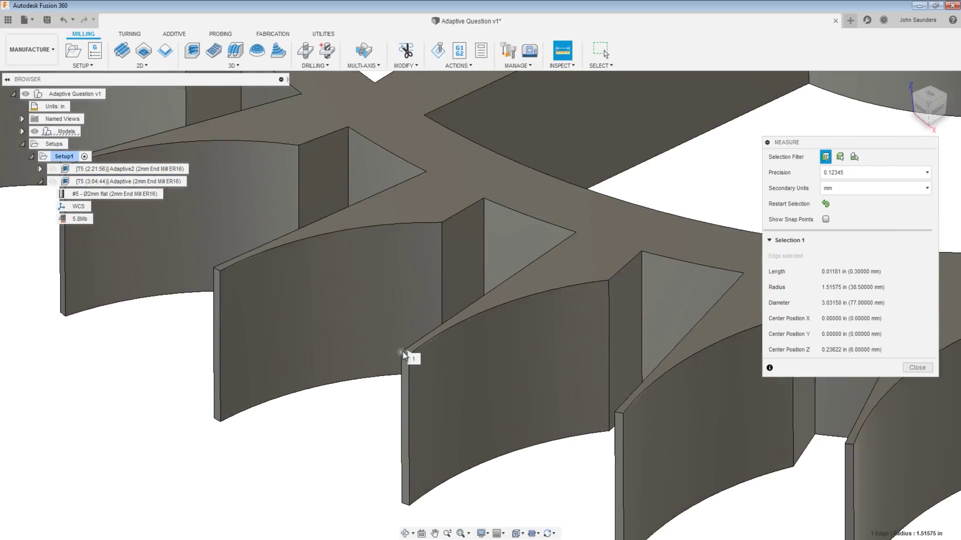
{"action": "middle_click_drag", "start_coordinate": [490, 302], "coordinate": [509, 250], "text": "shift"}
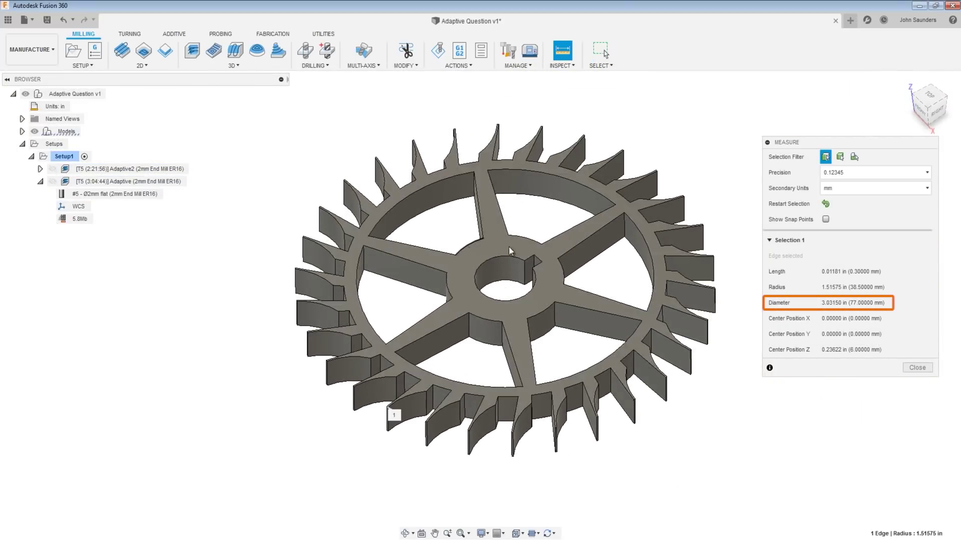
{"action": "left_click", "coordinate": [911, 369]}
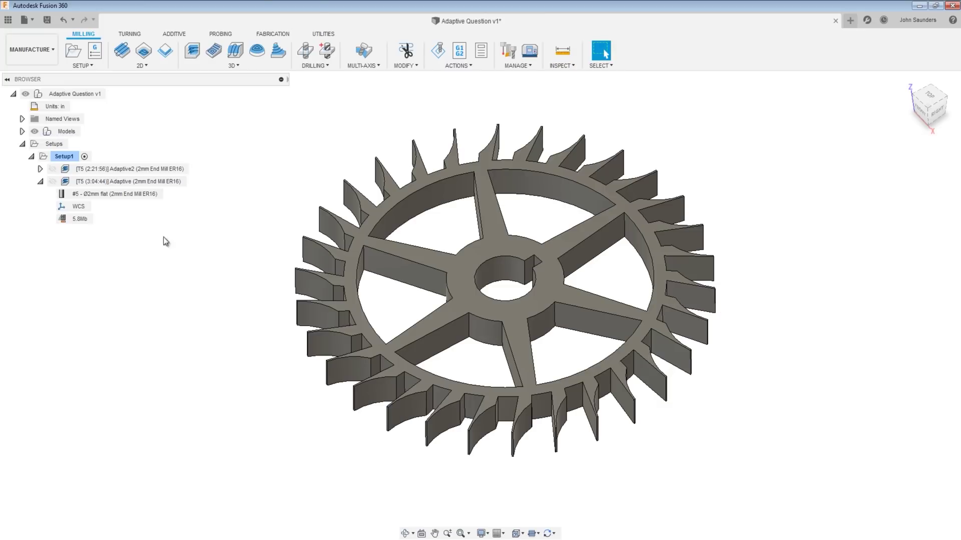
Review the Adaptive toolpath from the right side and the Maximum Roughing Stepdown in its passes settings
{"action": "left_click", "coordinate": [150, 182]}
{"action": "left_click", "coordinate": [935, 107]}
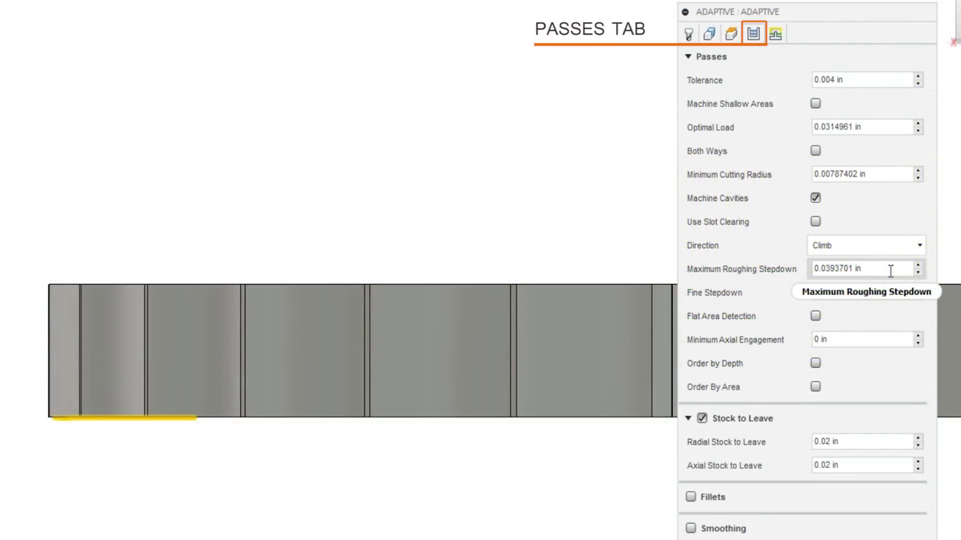
{"action": "mouse_move", "coordinate": [891, 271]}
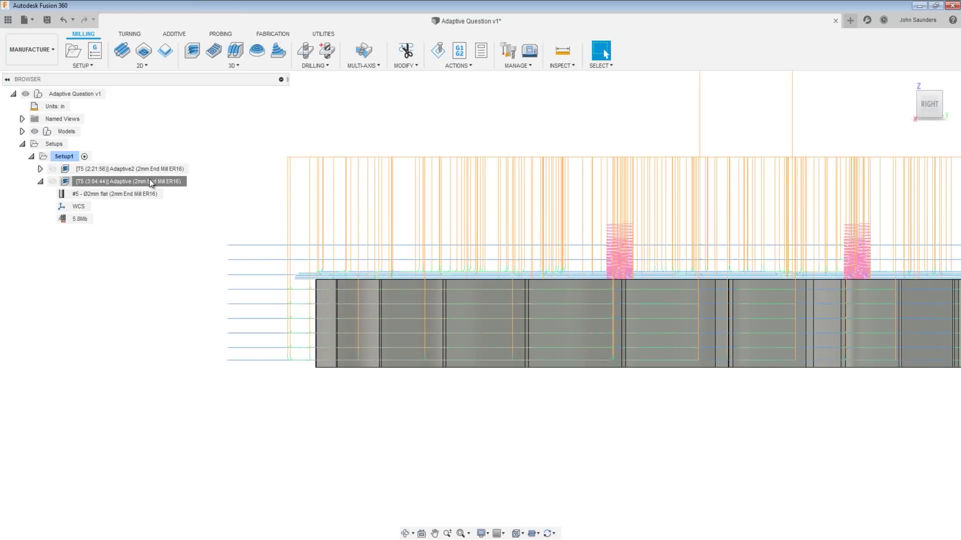
{"action": "left_click", "coordinate": [149, 179]}
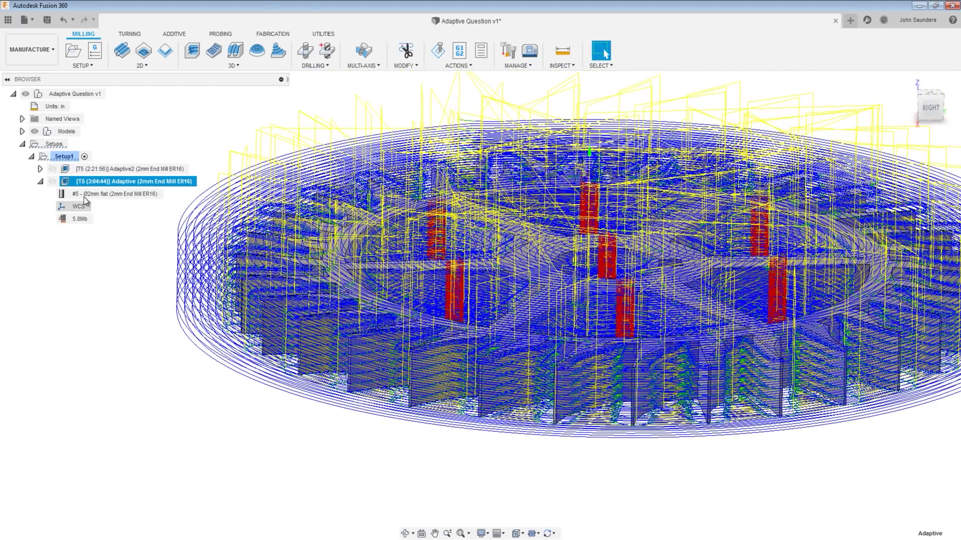
{"action": "right_click", "coordinate": [150, 183]}
{"action": "left_click", "coordinate": [159, 188]}
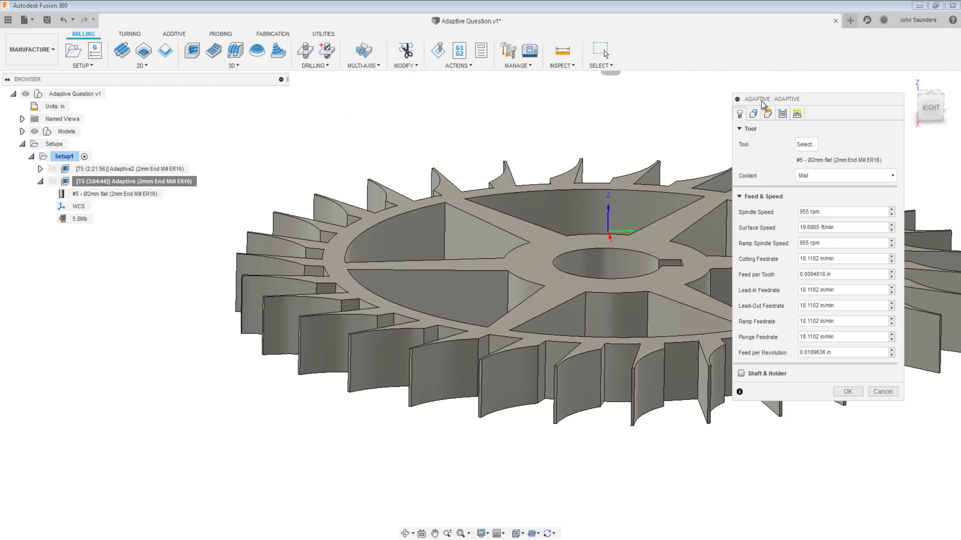
{"action": "key", "text": "Escape"}
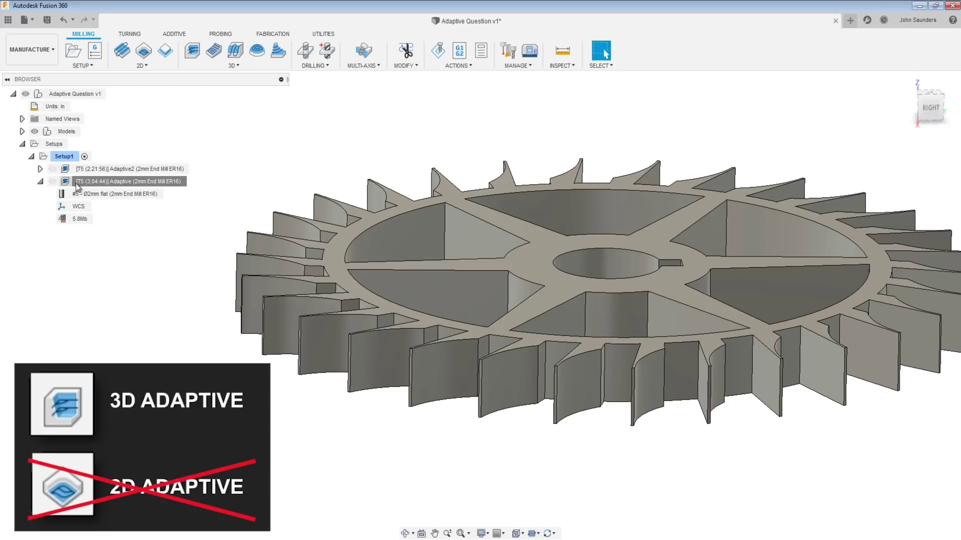
Set the Adaptive operation's Maximum Roughing Stepdown to 0.25 in and regenerate its toolpath
{"action": "left_click", "coordinate": [76, 183]}
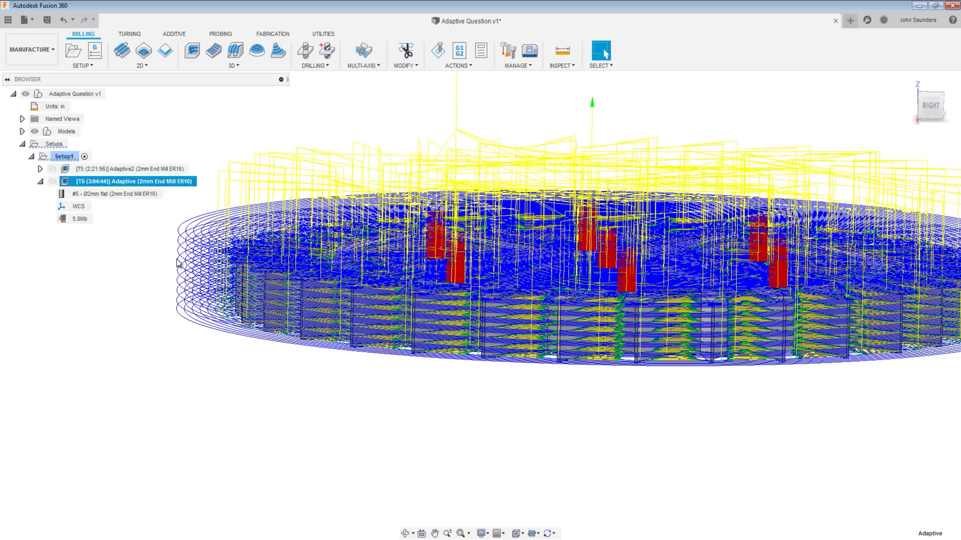
{"action": "right_click", "coordinate": [131, 184]}
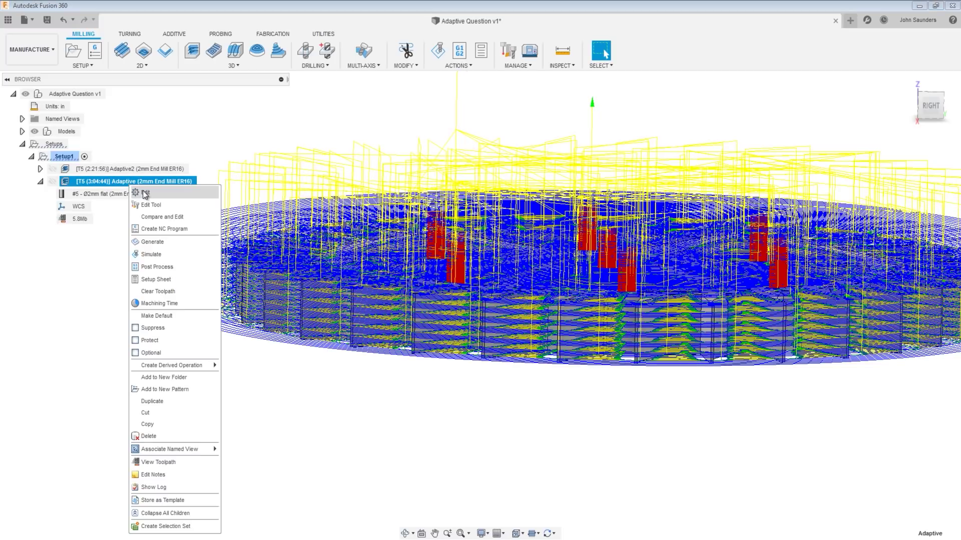
{"action": "left_click", "coordinate": [144, 195]}
{"action": "double_click", "coordinate": [853, 270]}
{"action": "type", "text": ".25"}
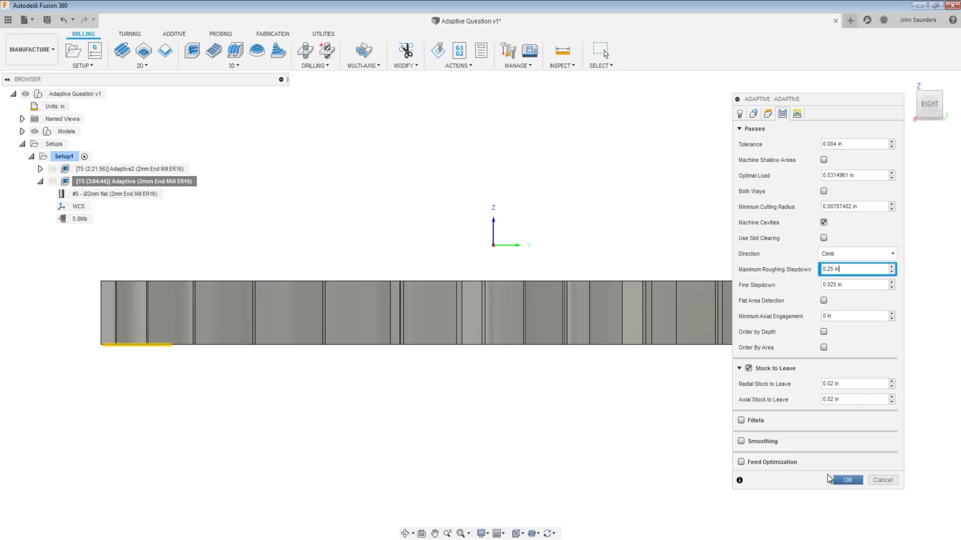
{"action": "key", "text": "Return"}
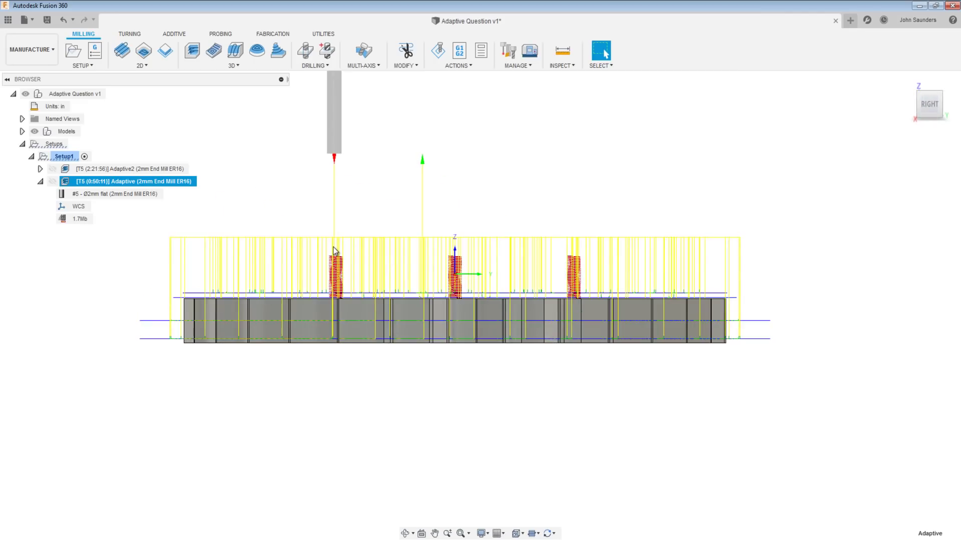
Inspect the Adaptive toolpath from an angle and from the right side, and check its Top Height reference without changing it
{"action": "middle_click_drag", "start_coordinate": [233, 319], "coordinate": [254, 334], "text": "shift"}
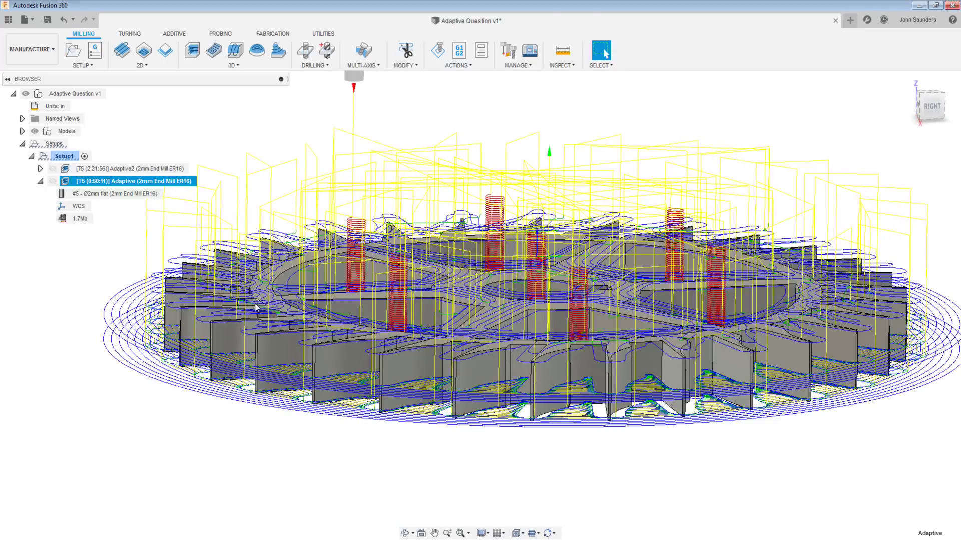
{"action": "left_click", "coordinate": [931, 105]}
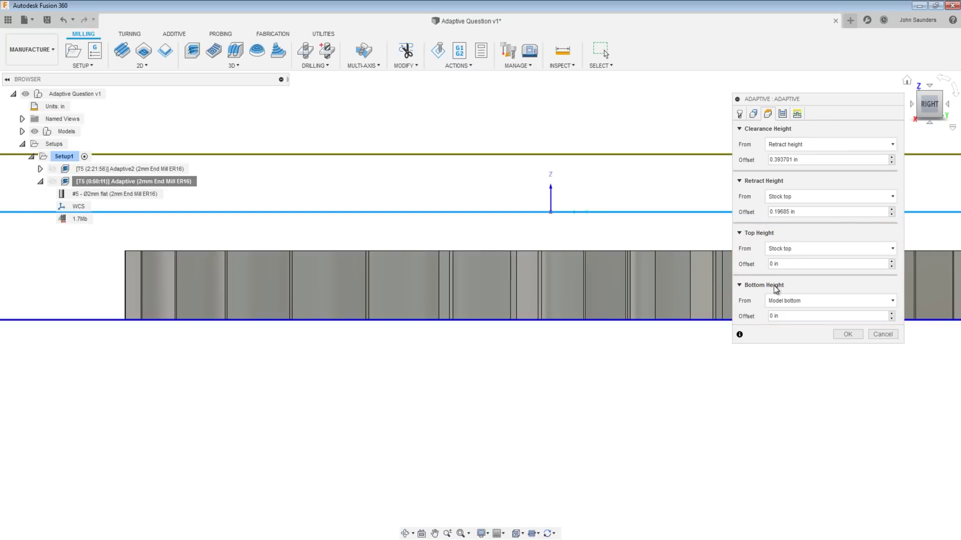
{"action": "left_click", "coordinate": [783, 251]}
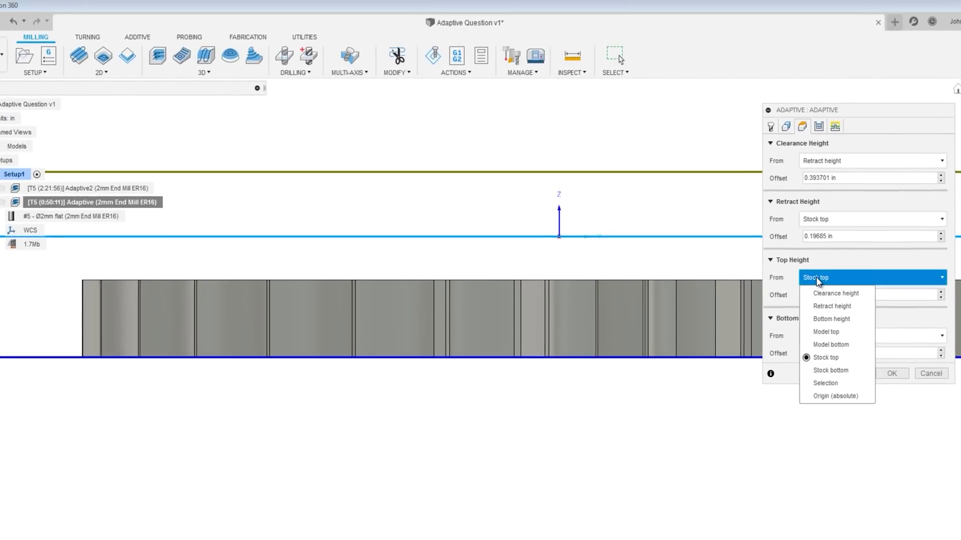
{"action": "left_click", "coordinate": [818, 279]}
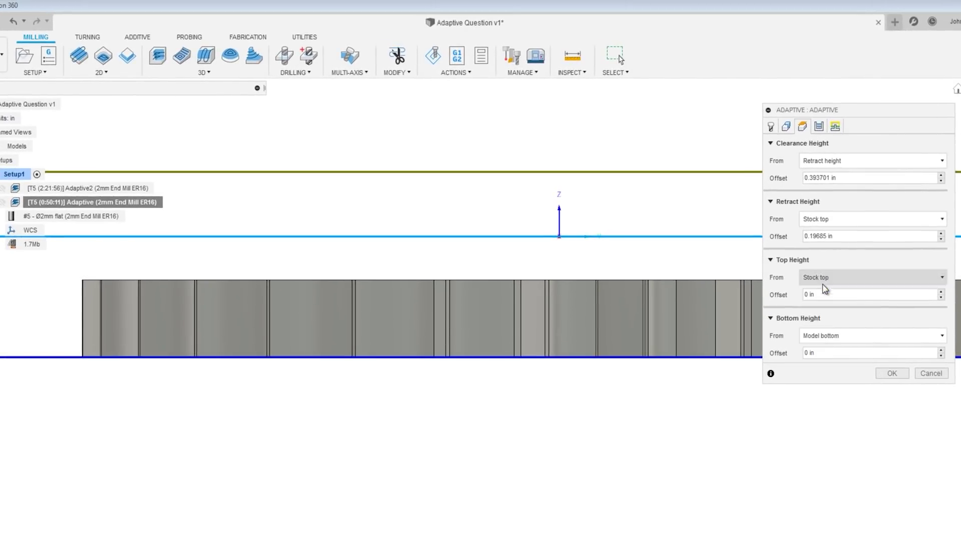
{"action": "left_click", "coordinate": [932, 374]}
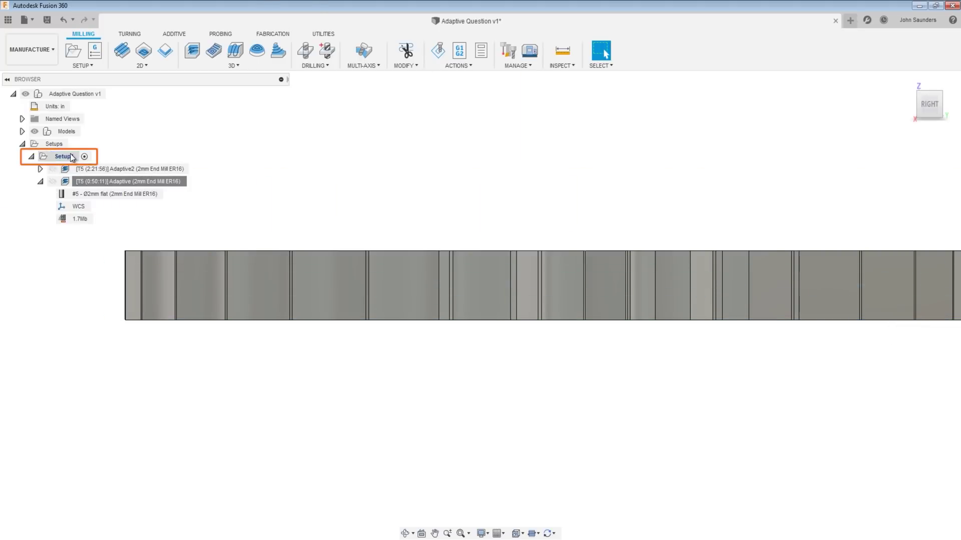
Check the stock size and position defined in Setup1 against the wheel model
{"action": "left_click", "coordinate": [73, 158]}
{"action": "right_click", "coordinate": [73, 158]}
{"action": "left_click", "coordinate": [83, 160]}
{"action": "left_click", "coordinate": [781, 113]}
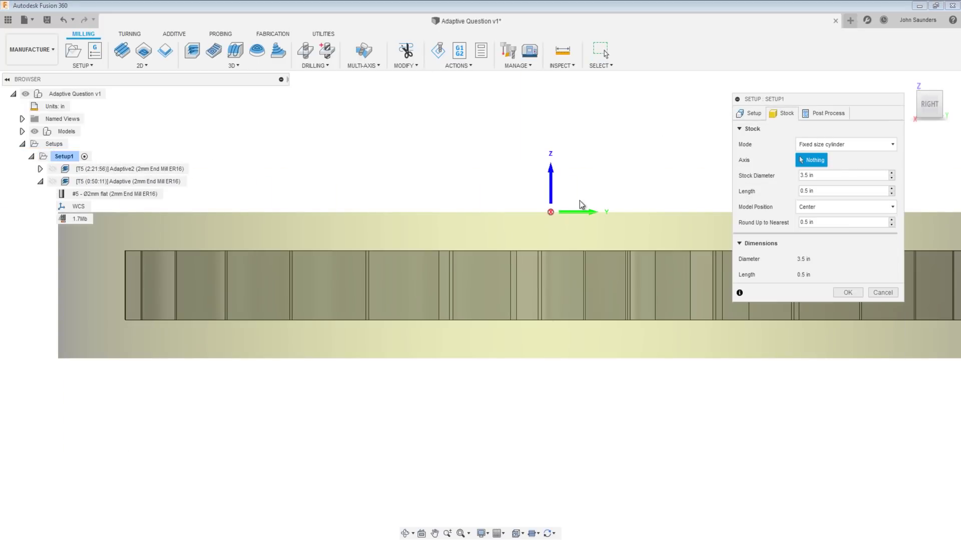
{"action": "left_click", "coordinate": [882, 292]}
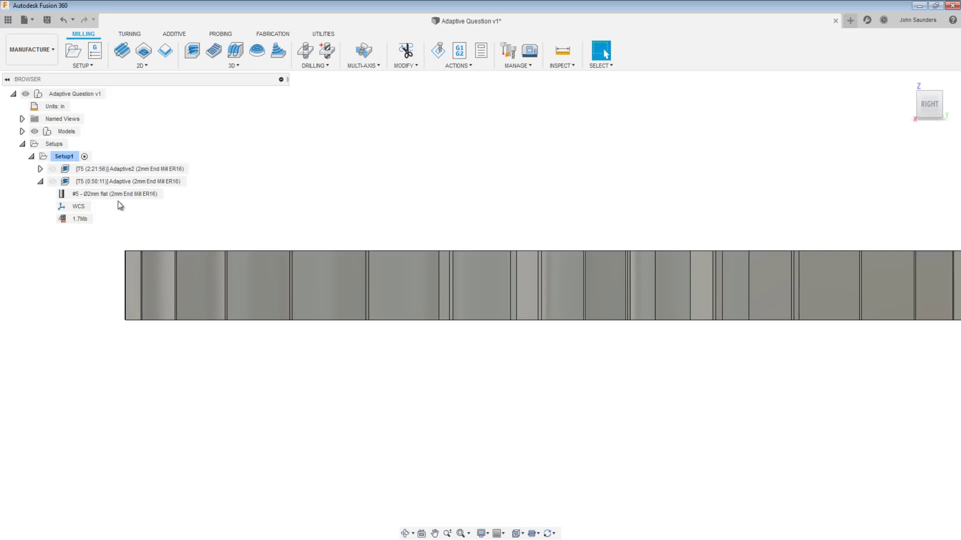
Set the Adaptive operation's Top Height reference to Model top
{"action": "left_click", "coordinate": [113, 182]}
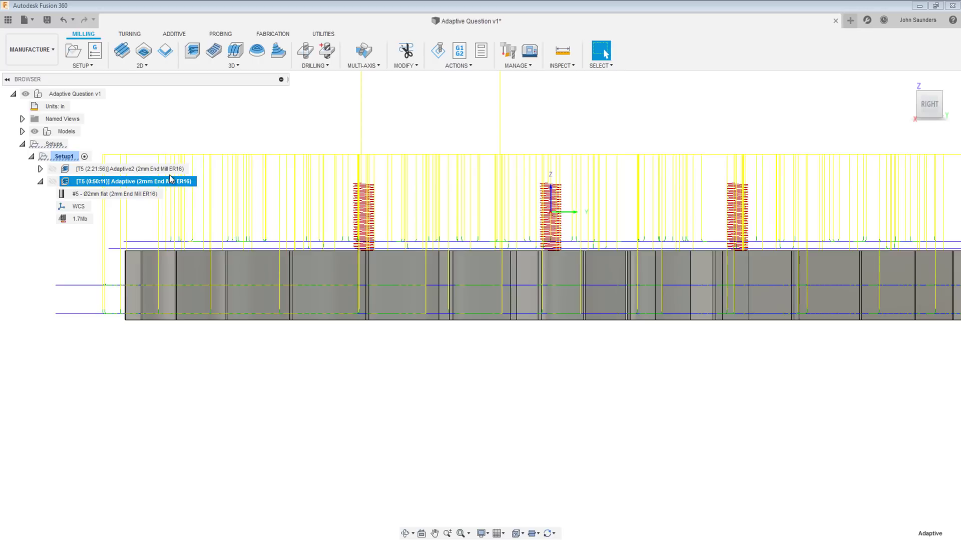
{"action": "right_click", "coordinate": [148, 185]}
{"action": "left_click", "coordinate": [220, 191]}
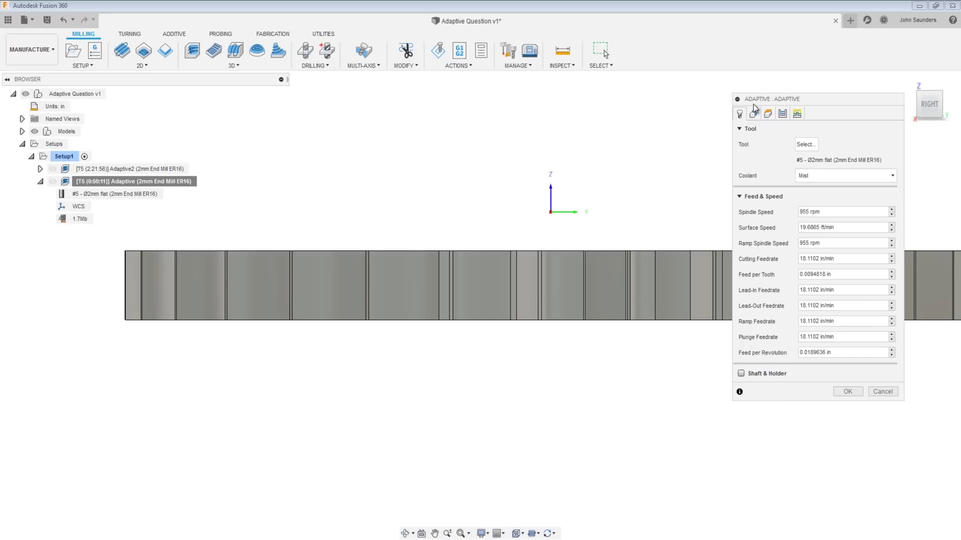
{"action": "left_click", "coordinate": [768, 113]}
{"action": "left_click", "coordinate": [794, 249]}
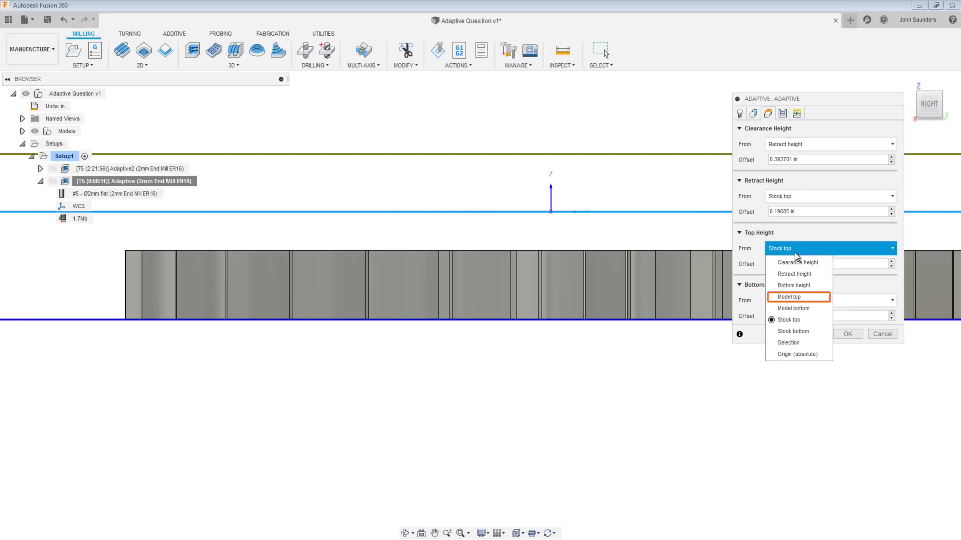
{"action": "left_click", "coordinate": [802, 298]}
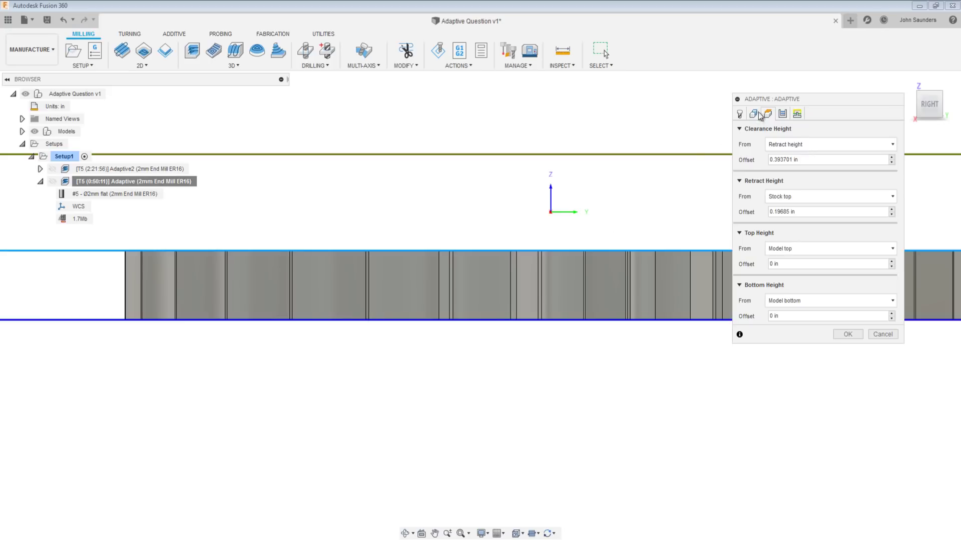
Set the Adaptive operation's Axial Stock to Leave to 0 in and regenerate the toolpath
{"action": "left_click", "coordinate": [782, 114]}
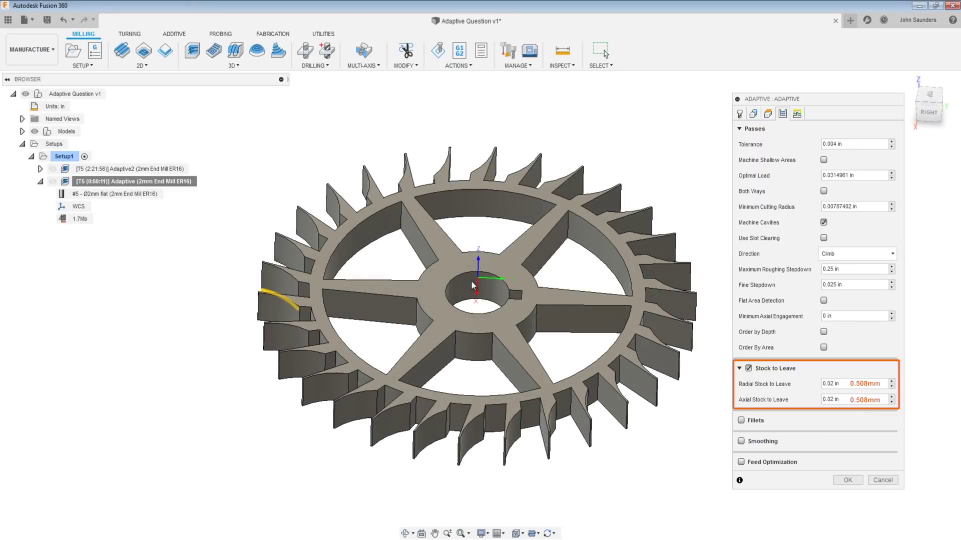
{"action": "left_click", "coordinate": [831, 401]}
{"action": "type", "text": "0"}
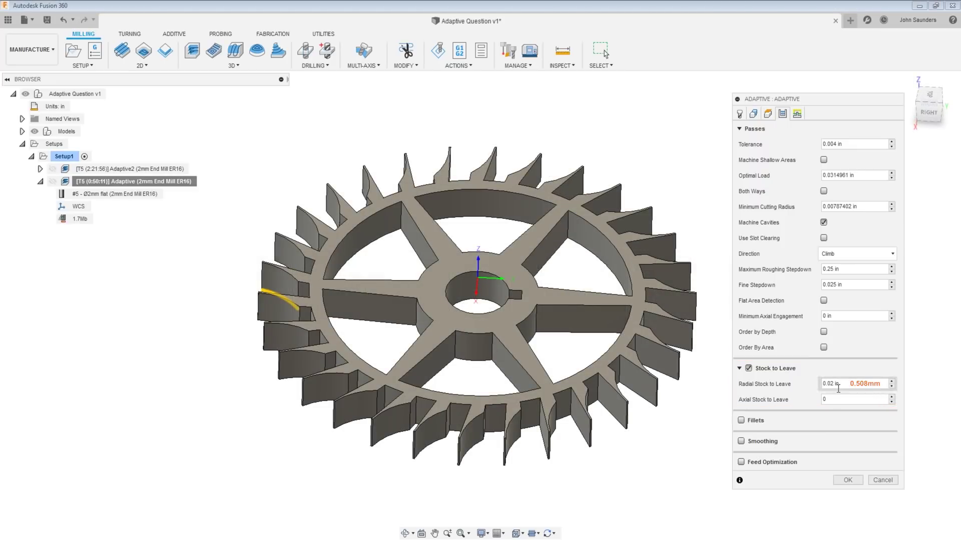
{"action": "left_click", "coordinate": [857, 483]}
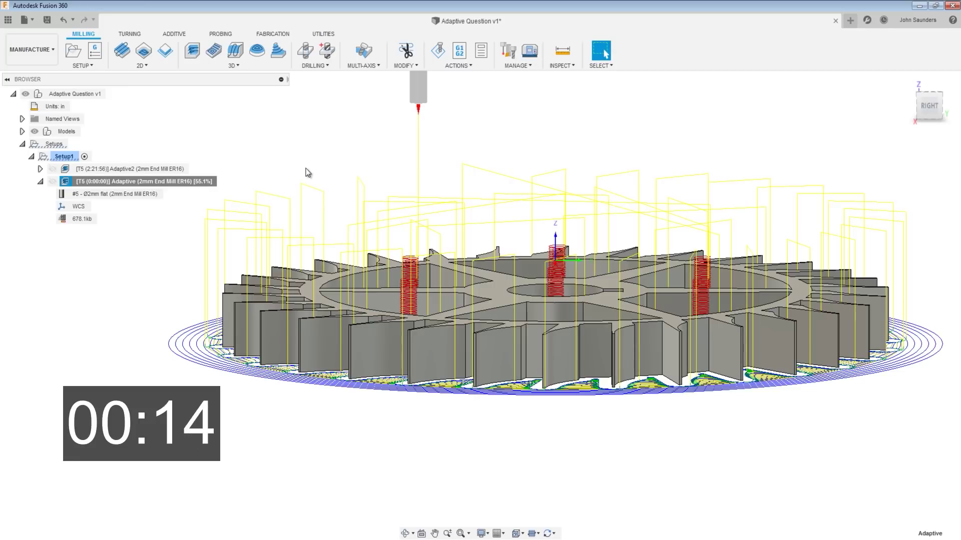
Inspect the regenerated Adaptive toolpath around the wheel and its cutting levels from the side
{"action": "left_click", "coordinate": [153, 184]}
{"action": "middle_click_drag", "start_coordinate": [442, 173], "coordinate": [465, 210], "text": "shift"}
{"action": "scroll", "coordinate": [448, 222], "scroll_direction": "down", "scroll_amount": 2}
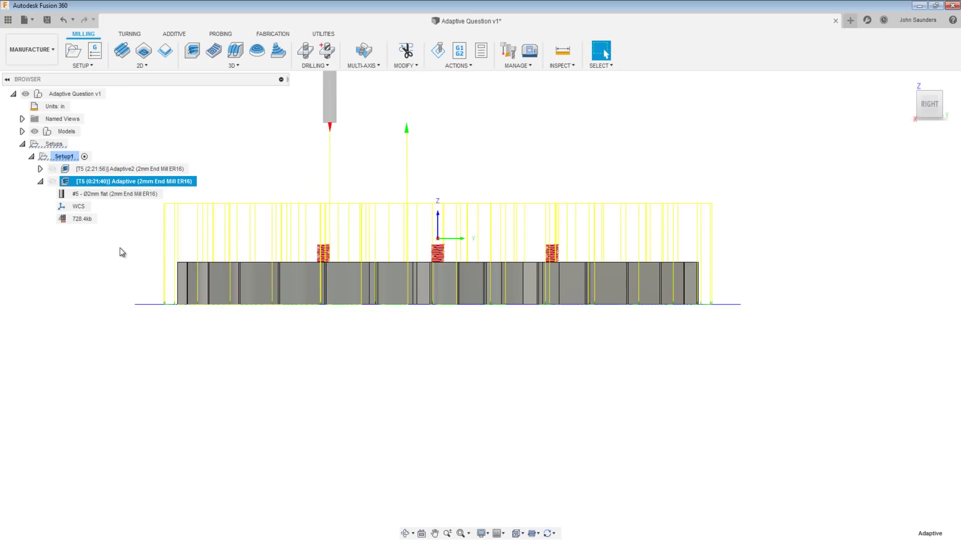
Review the Adaptive operation's Maximum Roughing Stepdown and close its settings without changes
{"action": "right_click", "coordinate": [147, 182]}
{"action": "left_click", "coordinate": [182, 206]}
{"action": "left_click", "coordinate": [782, 114]}
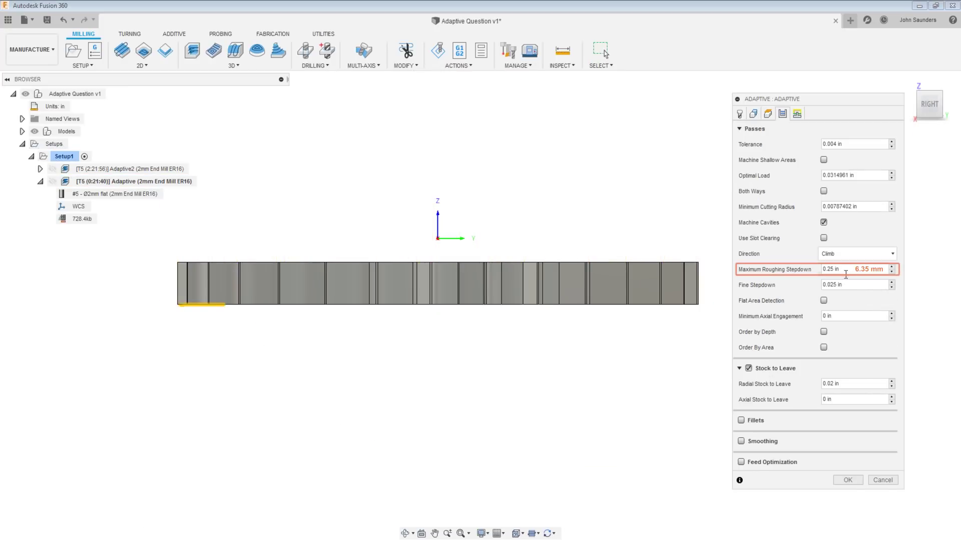
{"action": "left_click", "coordinate": [831, 269]}
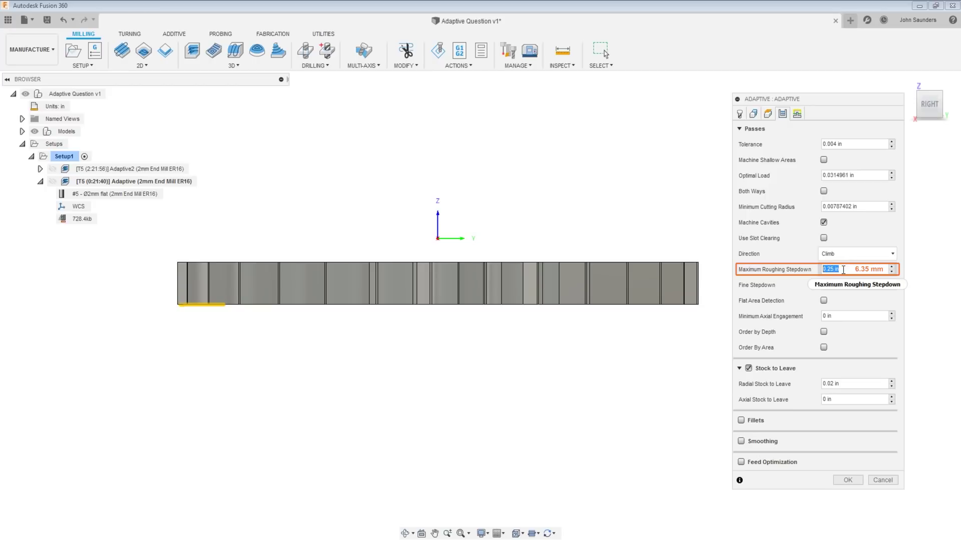
{"action": "left_click", "coordinate": [883, 481]}
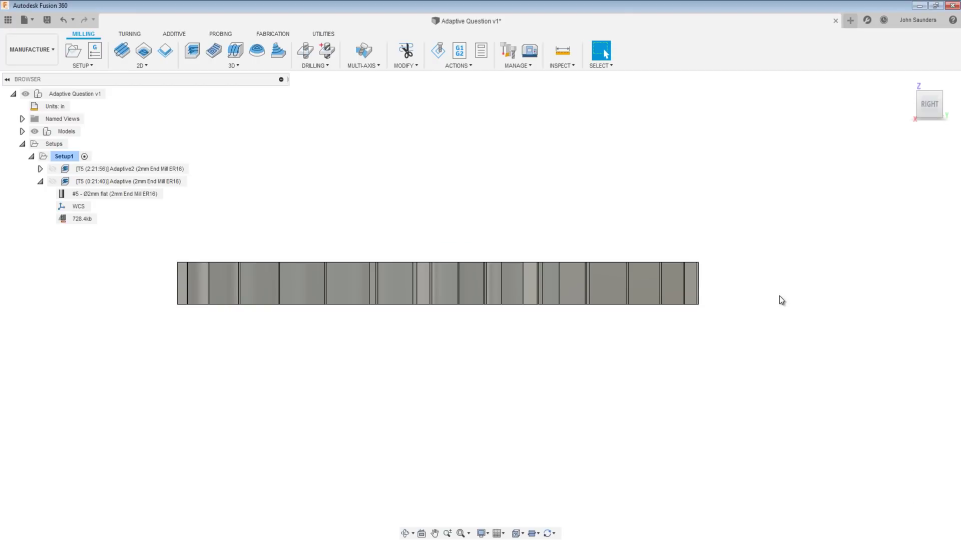
{"action": "left_click", "coordinate": [628, 282]}
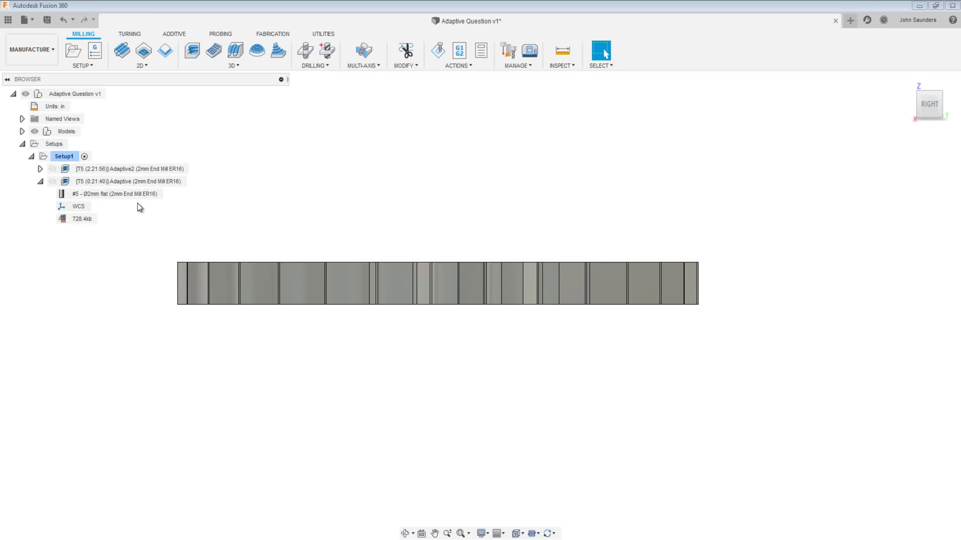
Compare the Adaptive operation's top and bottom heights with its passes settings, leaving them as they are
{"action": "right_click", "coordinate": [135, 182]}
{"action": "left_click", "coordinate": [152, 189]}
{"action": "left_click", "coordinate": [768, 113]}
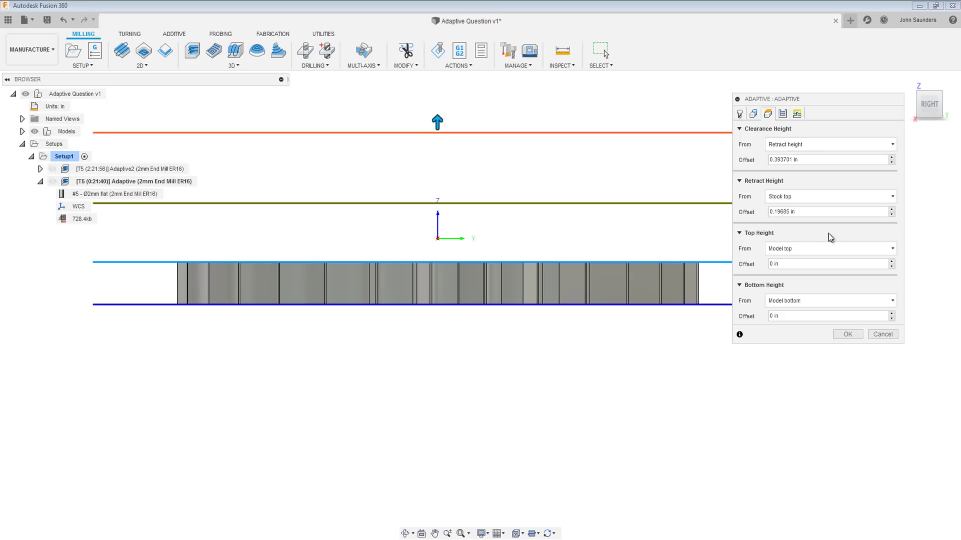
{"action": "left_click", "coordinate": [780, 113]}
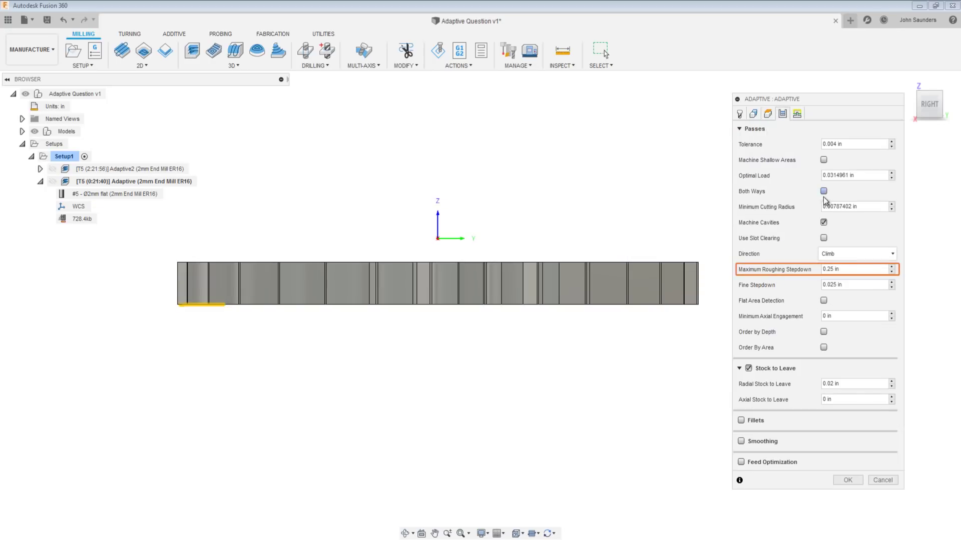
{"action": "left_click", "coordinate": [768, 114]}
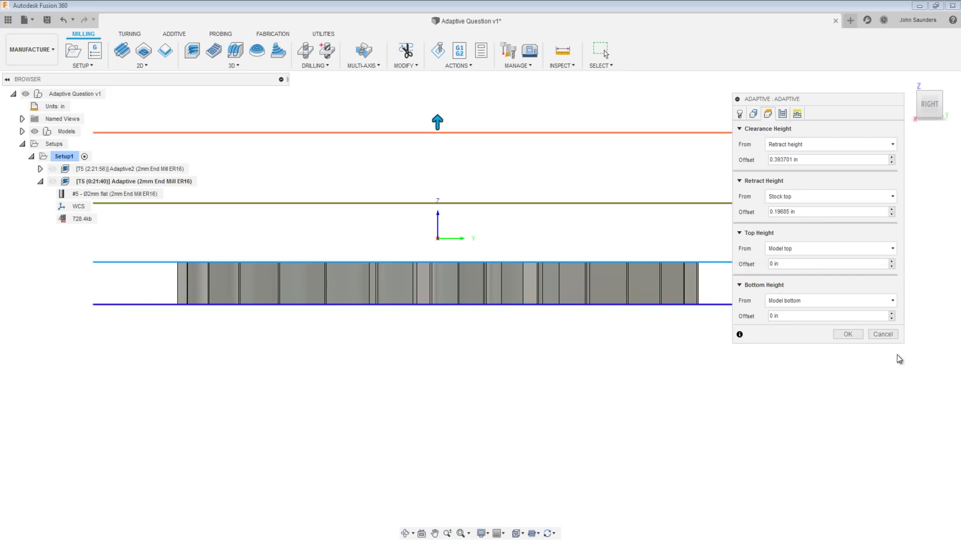
{"action": "left_click", "coordinate": [884, 335]}
Examine the Adaptive toolpath's depth passes and helical entry moves from the side and from above
{"action": "left_click", "coordinate": [128, 182]}
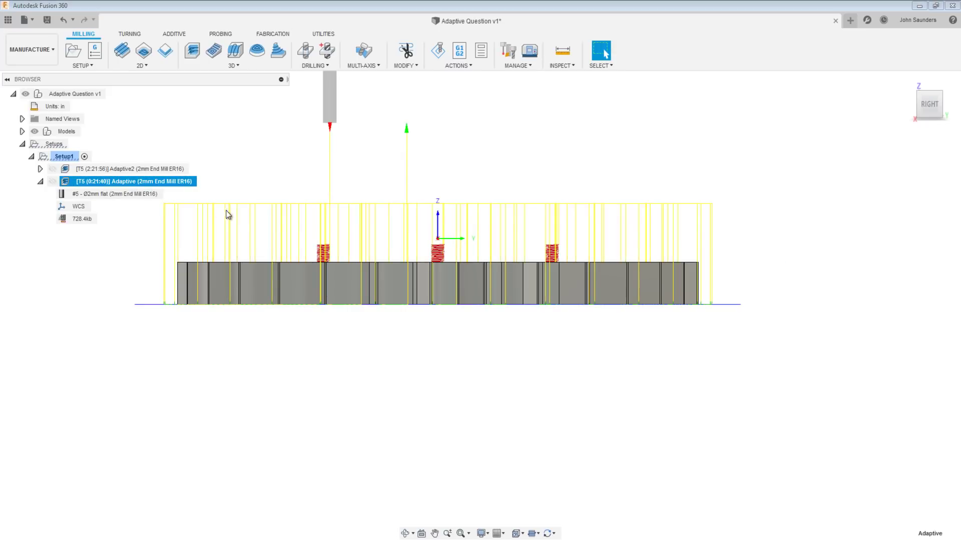
{"action": "middle_click_drag", "start_coordinate": [297, 221], "coordinate": [381, 285], "text": "shift"}
{"action": "scroll", "coordinate": [384, 290], "scroll_direction": "up", "scroll_amount": 3}
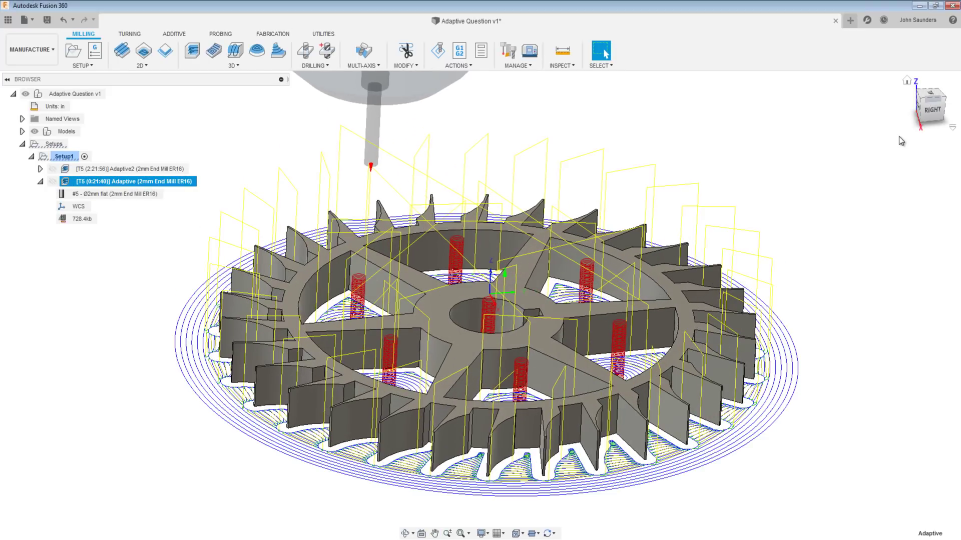
{"action": "left_click", "coordinate": [931, 111]}
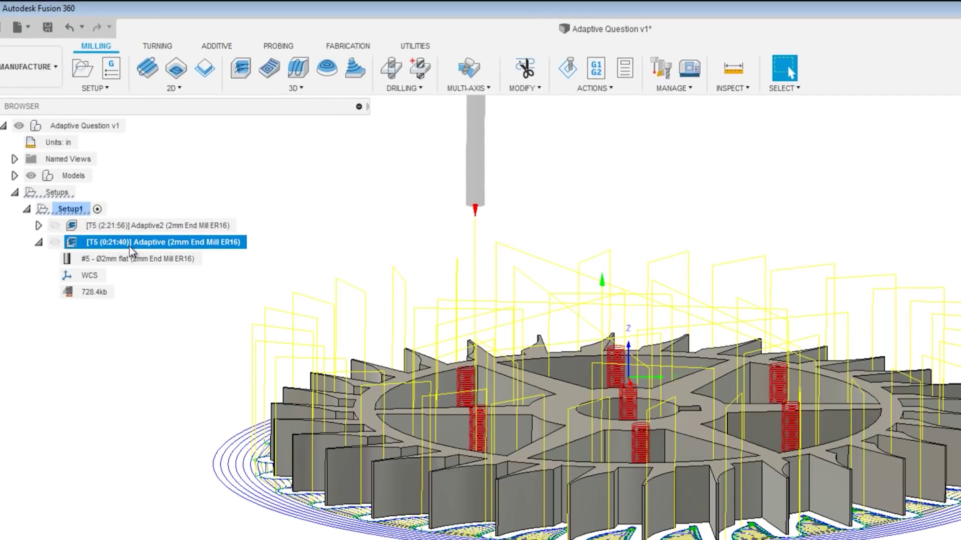
{"action": "middle_click_drag", "start_coordinate": [369, 411], "coordinate": [366, 382], "text": "shift"}
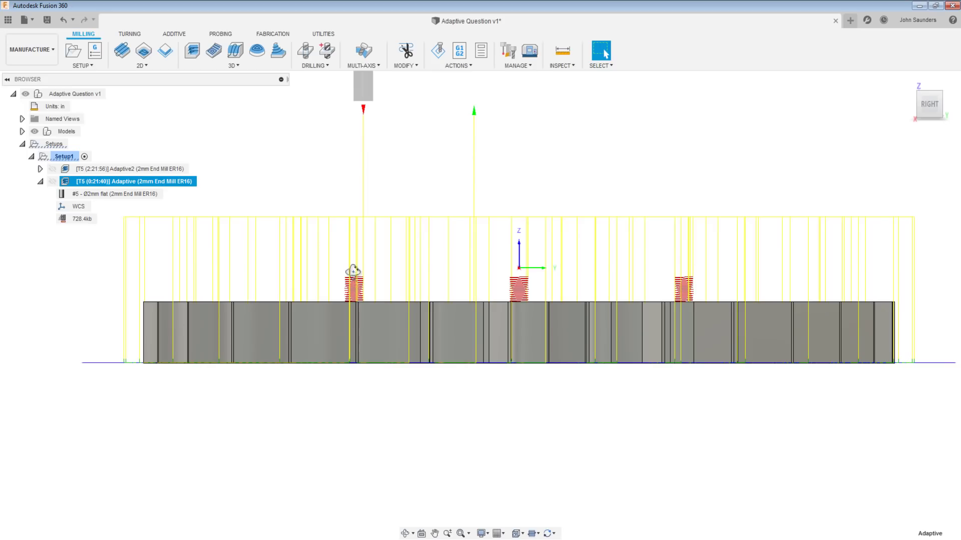
{"action": "middle_click_drag", "start_coordinate": [354, 272], "coordinate": [374, 332], "text": "shift"}
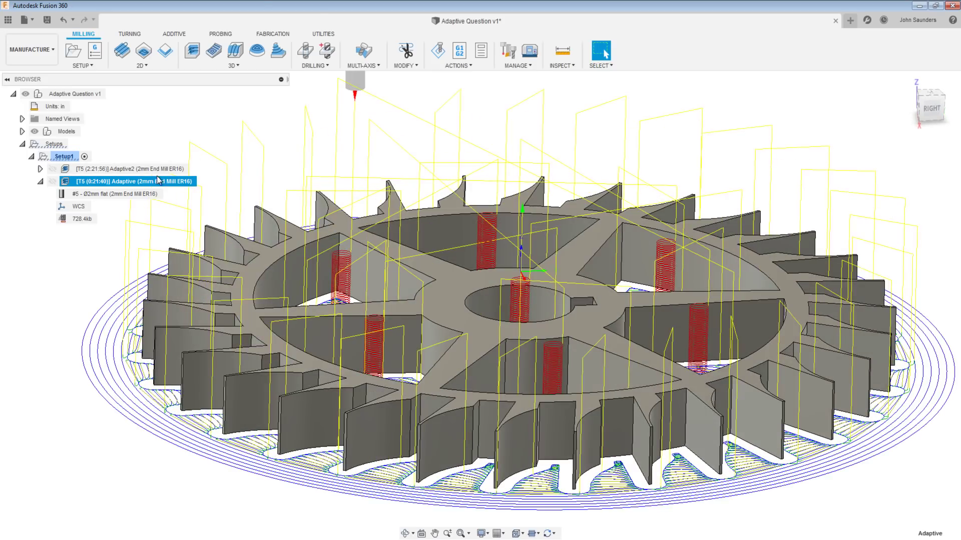
Open the linking settings of the Adaptive operation
{"action": "right_click", "coordinate": [158, 182]}
{"action": "left_click", "coordinate": [171, 188]}
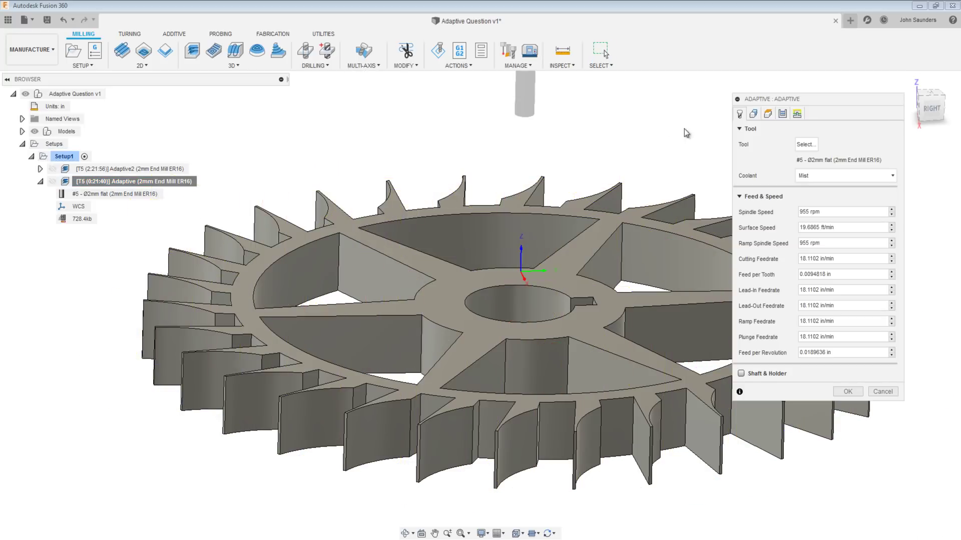
{"action": "left_click", "coordinate": [798, 114]}
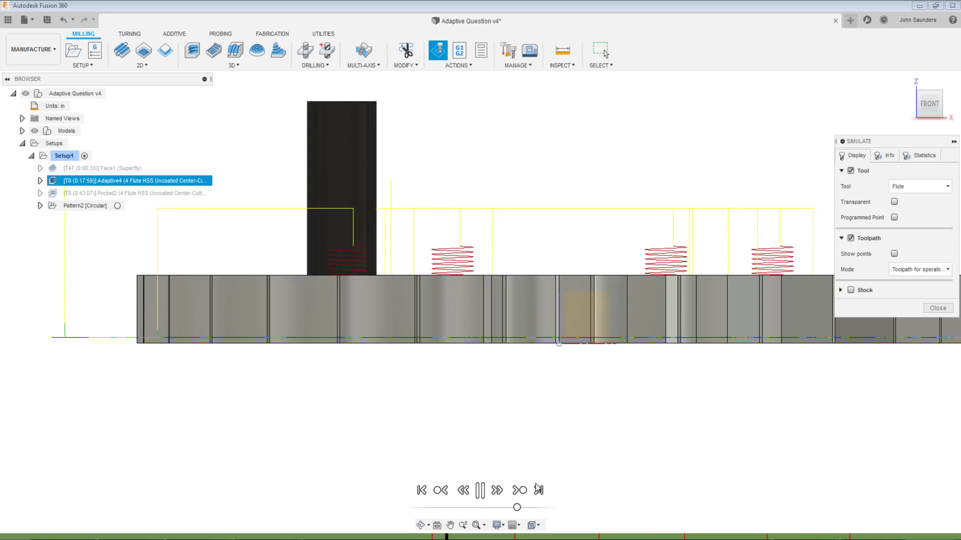
Pause the simulation of the Adaptive4 toolpath in the Adaptive Question v4 document
{"action": "left_click", "coordinate": [481, 493]}
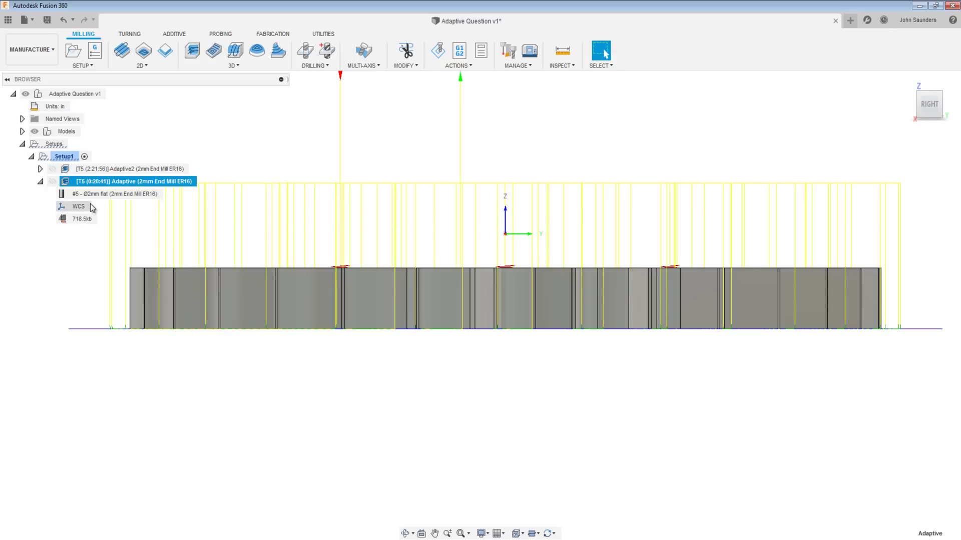
Review the predrill position option in the Adaptive operation's linking settings and leave the operation as it is
{"action": "middle_click_drag", "start_coordinate": [428, 214], "coordinate": [447, 268], "text": "shift"}
{"action": "scroll", "coordinate": [435, 245], "scroll_direction": "down", "scroll_amount": 2}
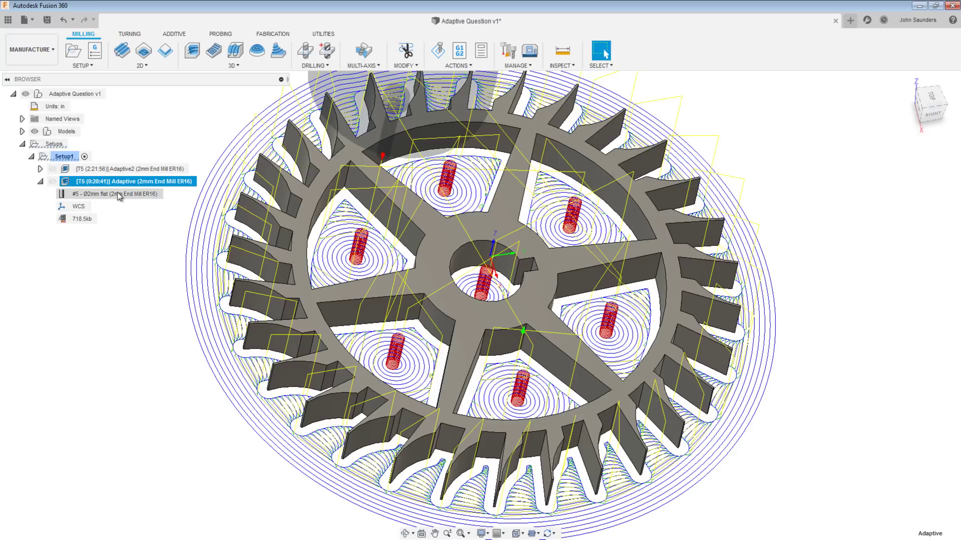
{"action": "right_click", "coordinate": [113, 181]}
{"action": "left_click", "coordinate": [125, 188]}
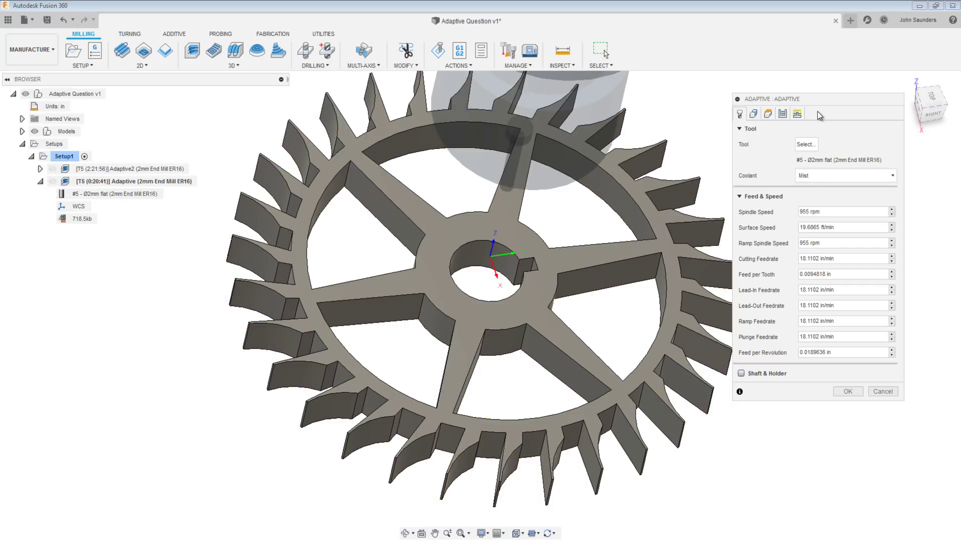
{"action": "left_click", "coordinate": [801, 115]}
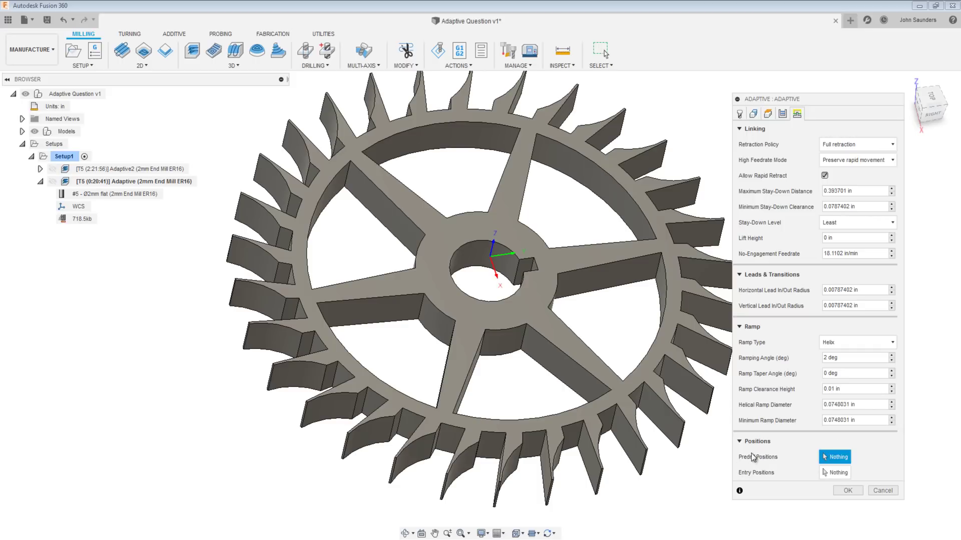
{"action": "left_click", "coordinate": [878, 491]}
In the Design workspace, sketch a construction line from the wheel's centre into a pocket and pattern it circularly with its end point, quantity 6
{"action": "left_click", "coordinate": [37, 51]}
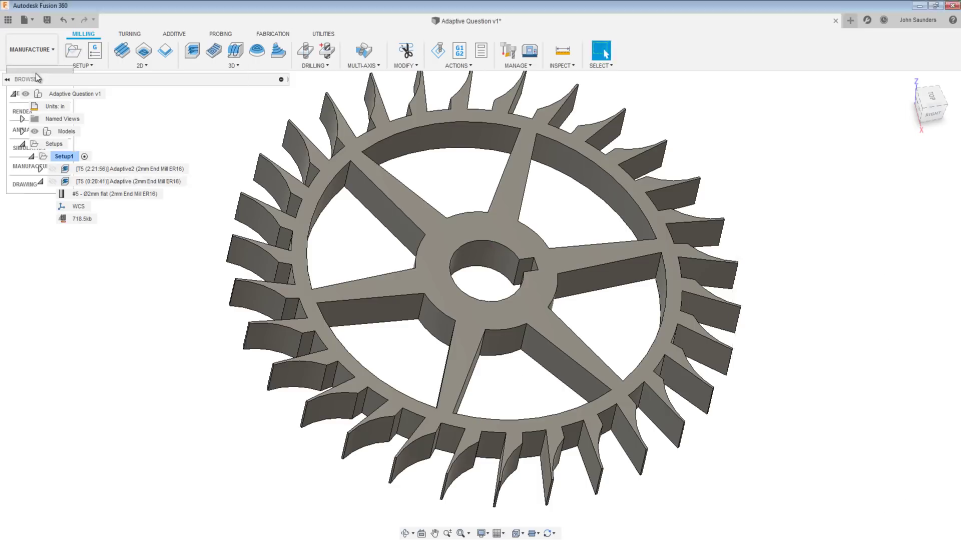
{"action": "left_click", "coordinate": [38, 78]}
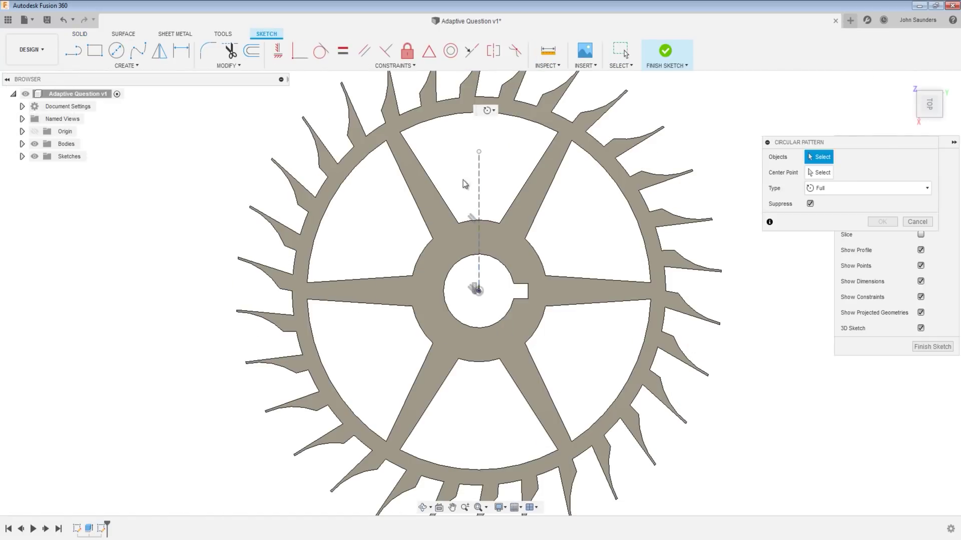
{"action": "left_click", "coordinate": [480, 173]}
{"action": "left_click", "coordinate": [479, 291]}
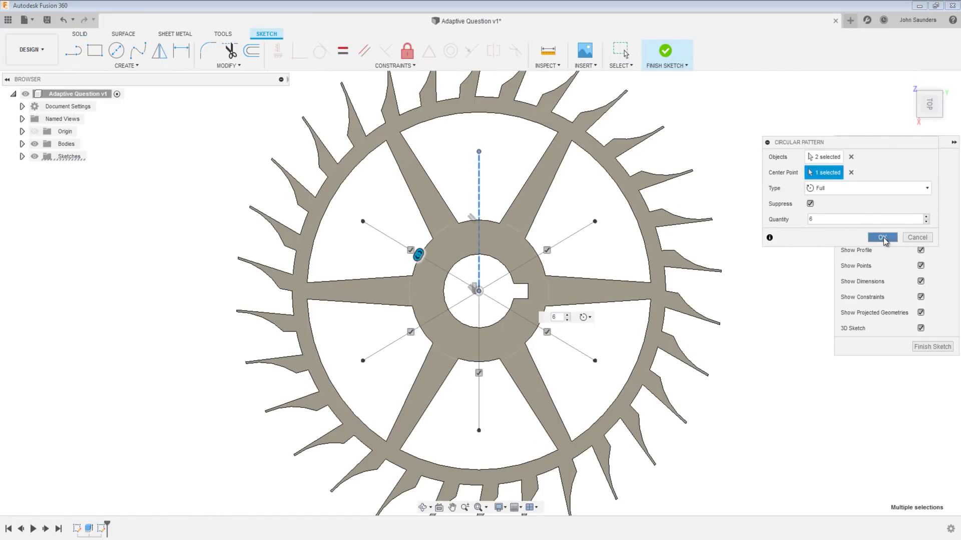
{"action": "left_click", "coordinate": [882, 238]}
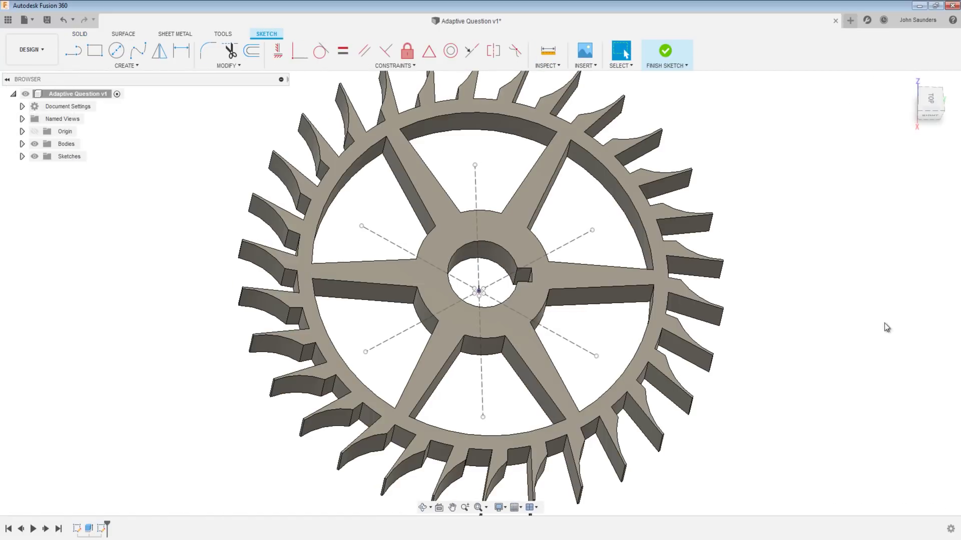
{"action": "left_click", "coordinate": [665, 51]}
In the Manufacture workspace, create a Drill operation using tool 30, the Ø0.228" 118° drill (.228 Coro460 Steel), from the VM3 library
{"action": "left_click", "coordinate": [32, 49]}
{"action": "left_click", "coordinate": [39, 164]}
{"action": "left_click", "coordinate": [305, 51]}
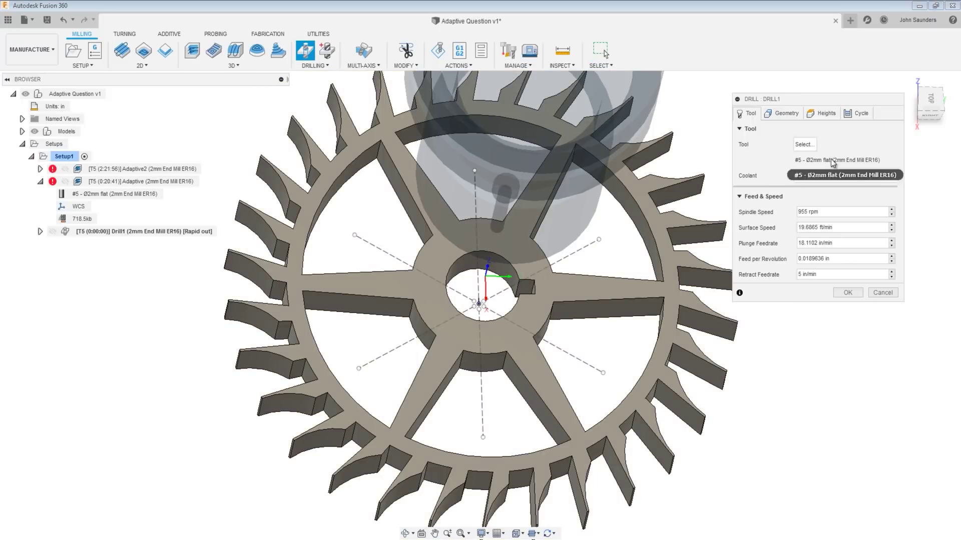
{"action": "left_click", "coordinate": [806, 145]}
{"action": "left_click", "coordinate": [196, 179]}
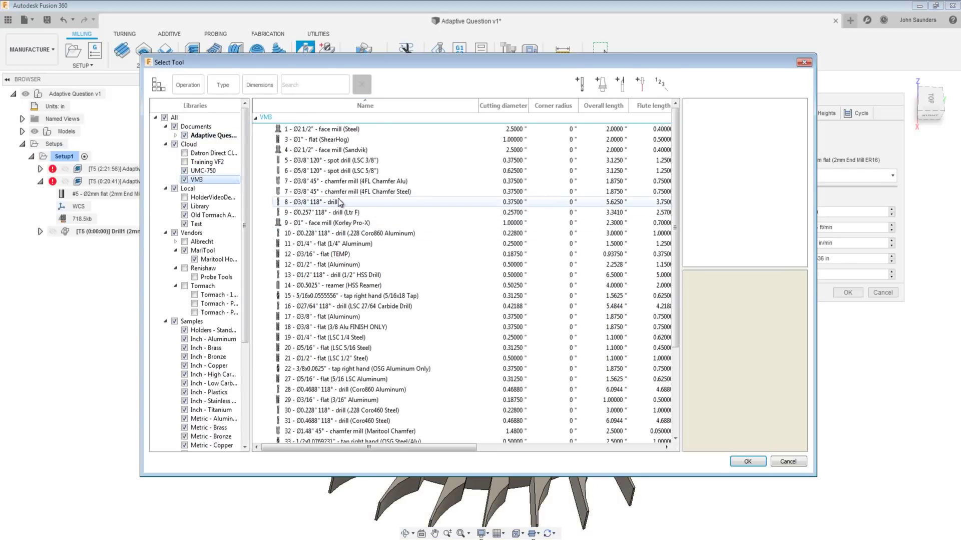
{"action": "double_click", "coordinate": [350, 411]}
Drill at the six sketch points in the wheel's pockets, and assign these points as the Adaptive operation's predrill positions
{"action": "left_click", "coordinate": [782, 113]}
{"action": "left_click", "coordinate": [475, 171]}
{"action": "left_click", "coordinate": [599, 239]}
{"action": "left_click", "coordinate": [602, 372]}
{"action": "left_click", "coordinate": [483, 438]}
{"action": "left_click", "coordinate": [359, 369]}
{"action": "left_click", "coordinate": [355, 235]}
{"action": "left_click", "coordinate": [823, 114]}
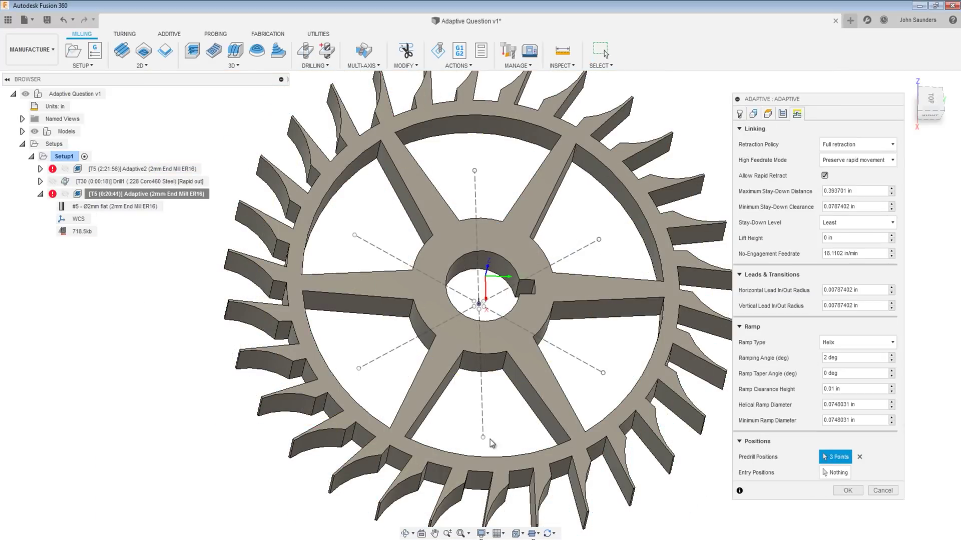
{"action": "left_click", "coordinate": [848, 490]}
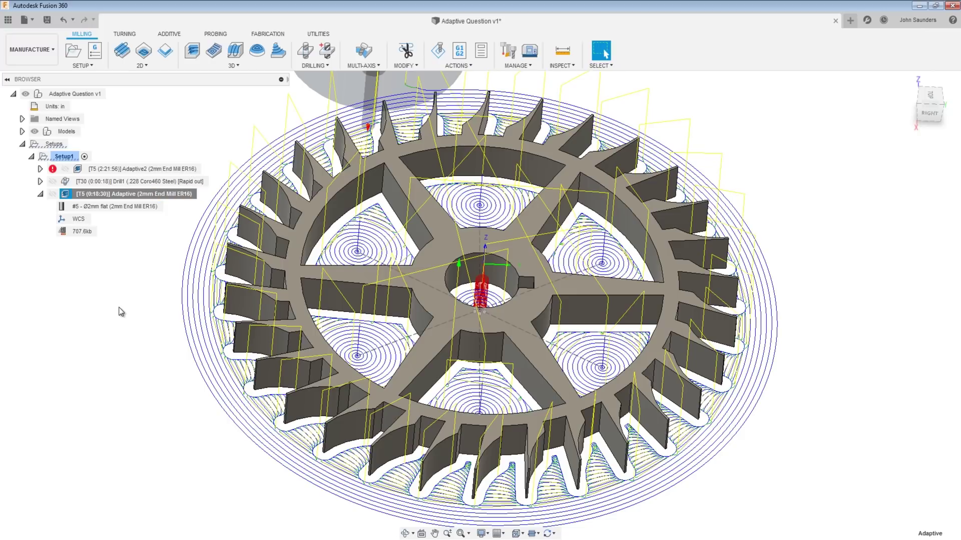
Edit the Adaptive operation and inspect the 2 mm flat end mill's details in the tool library without changing the tool
{"action": "right_click", "coordinate": [129, 195]}
{"action": "left_click", "coordinate": [145, 206]}
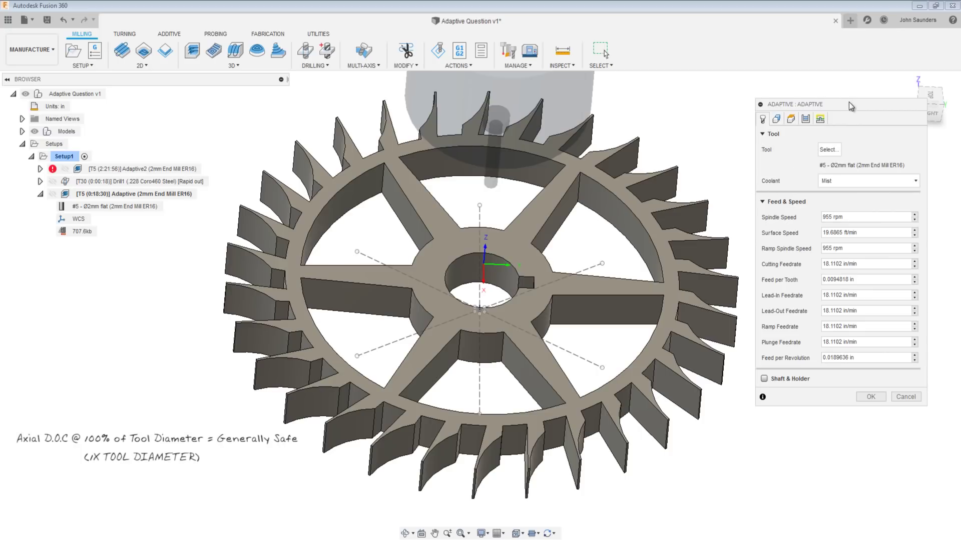
{"action": "left_click", "coordinate": [829, 150]}
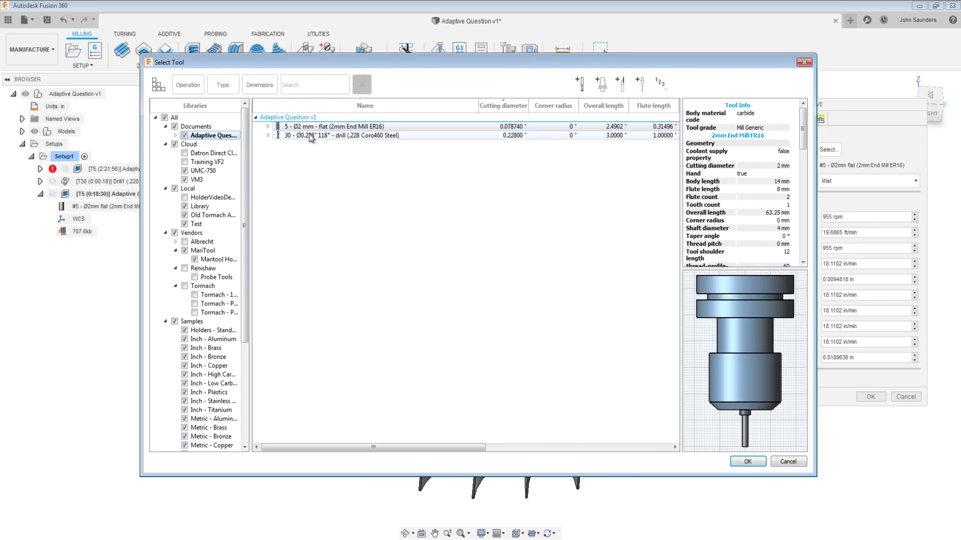
{"action": "left_click", "coordinate": [314, 136]}
{"action": "left_click", "coordinate": [320, 128]}
{"action": "right_click", "coordinate": [322, 128]}
{"action": "left_click", "coordinate": [406, 133]}
{"action": "key", "text": "Escape"}
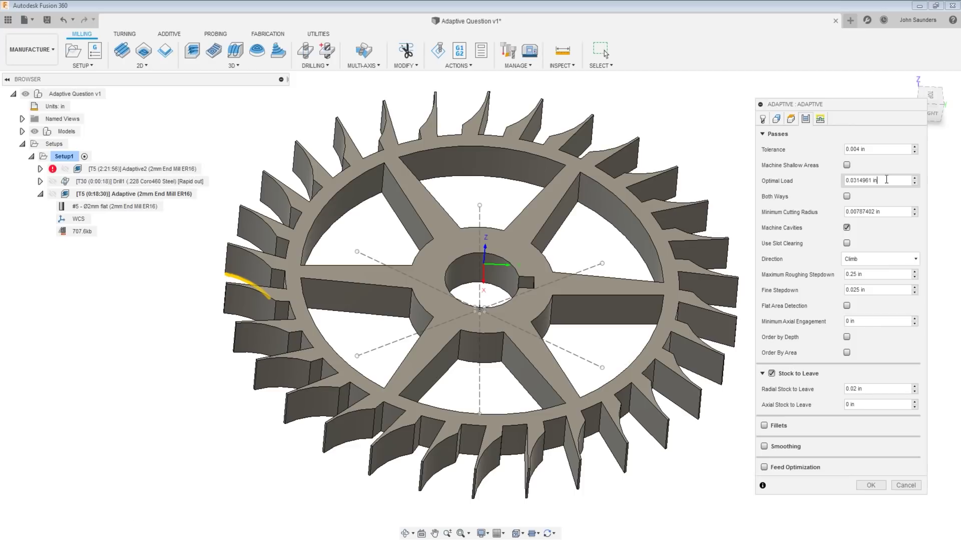
Divide the 0.25 in roughing stepdown by a tool diameter of 0.08 in with the Windows Calculator, and close it
{"action": "key", "text": "super"}
{"action": "type", "text": "c"}
{"action": "key", "text": "BackSpace"}
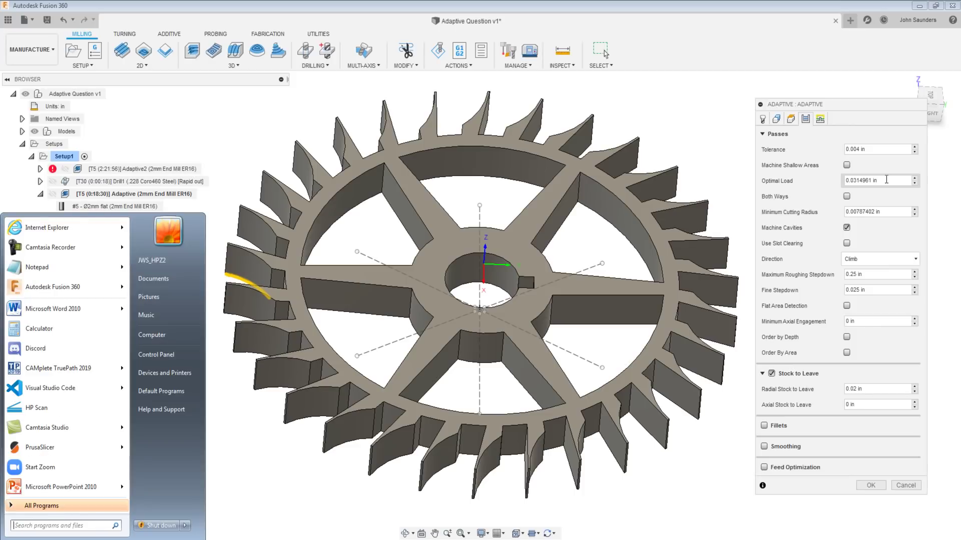
{"action": "type", "text": "calc"}
{"action": "key", "text": "Return"}
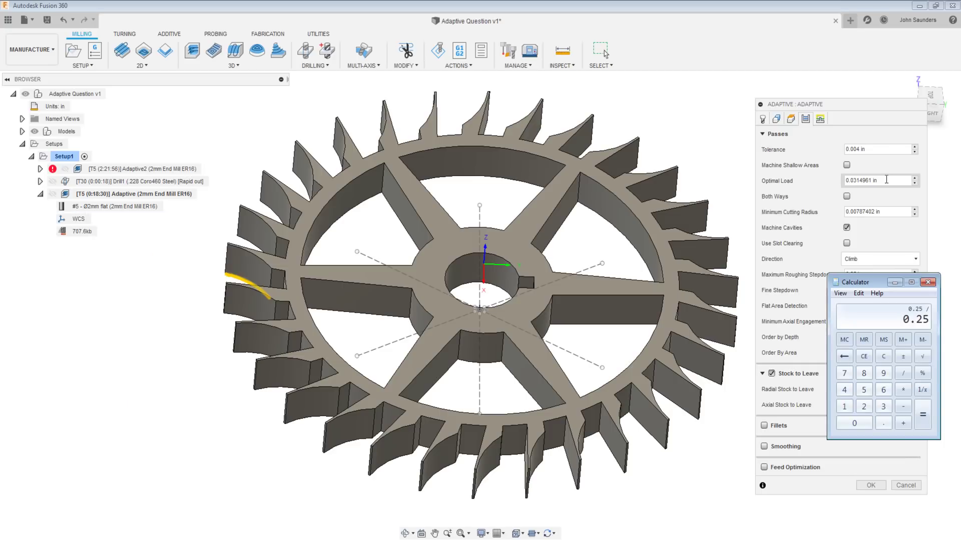
{"action": "type", "text": "0.08"}
{"action": "key", "text": "Return"}
{"action": "key", "text": "alt+F4"}
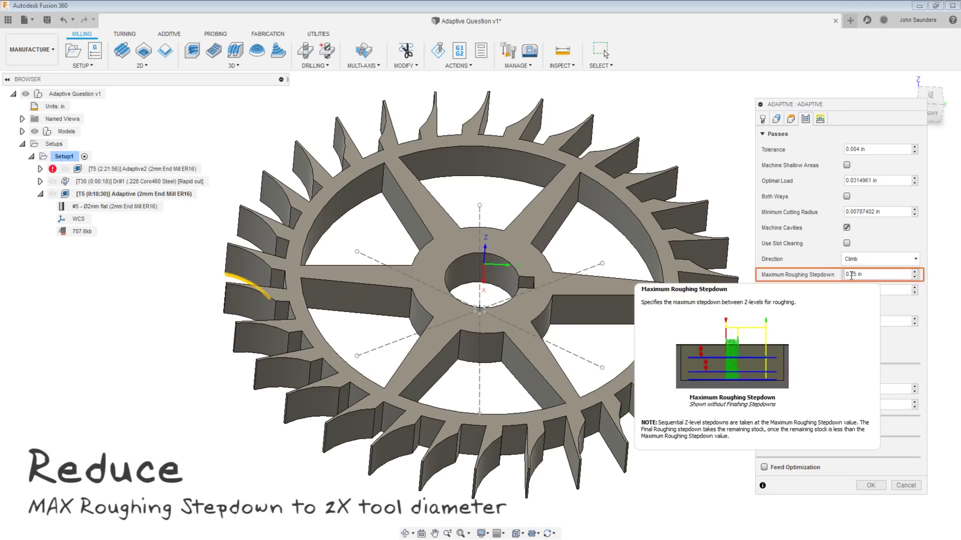
Try a maximum roughing stepdown of 0.078*2 in the Adaptive passes settings and set it back to .25
{"action": "left_click_drag", "start_coordinate": [851, 276], "coordinate": [909, 284]}
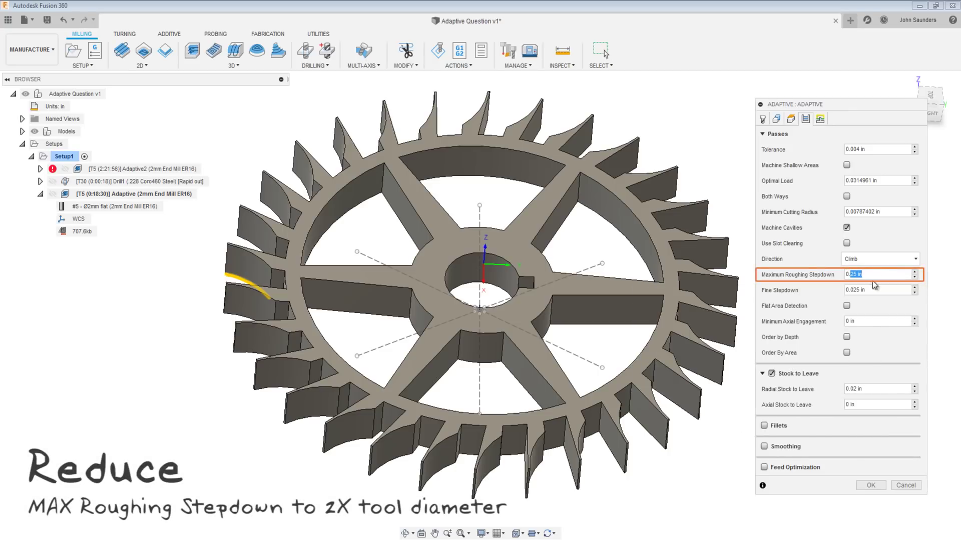
{"action": "type", "text": "078*2"}
{"action": "key", "text": "Tab"}
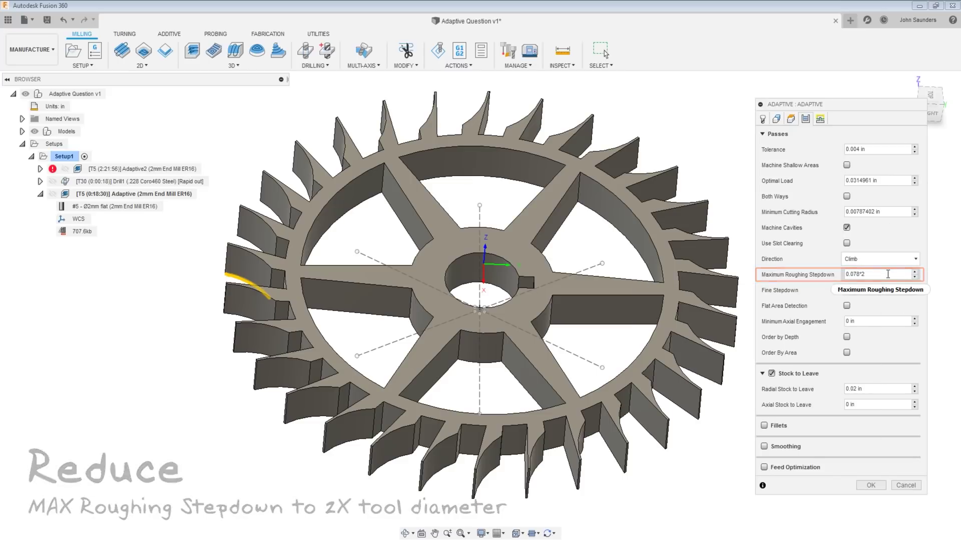
{"action": "left_click_drag", "start_coordinate": [888, 275], "coordinate": [805, 275]}
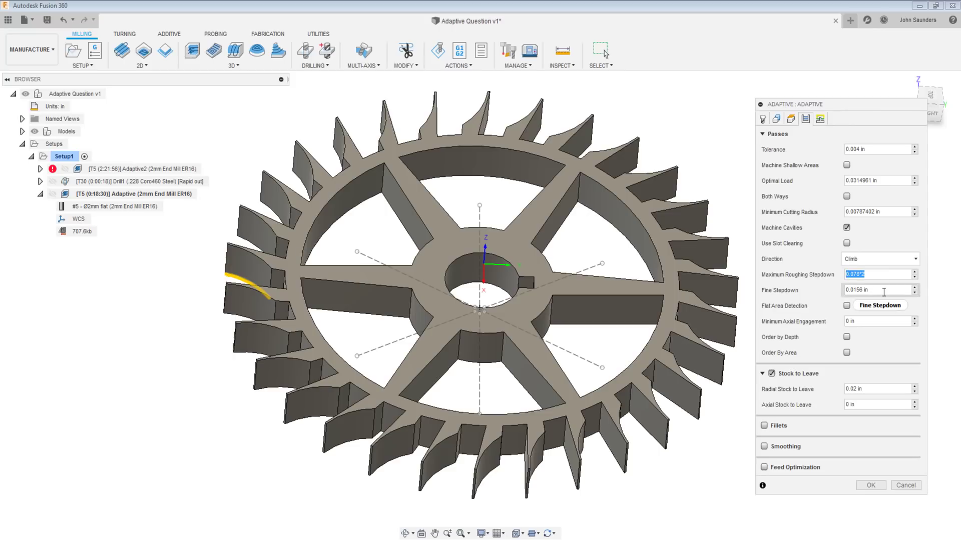
{"action": "type", "text": ".25"}
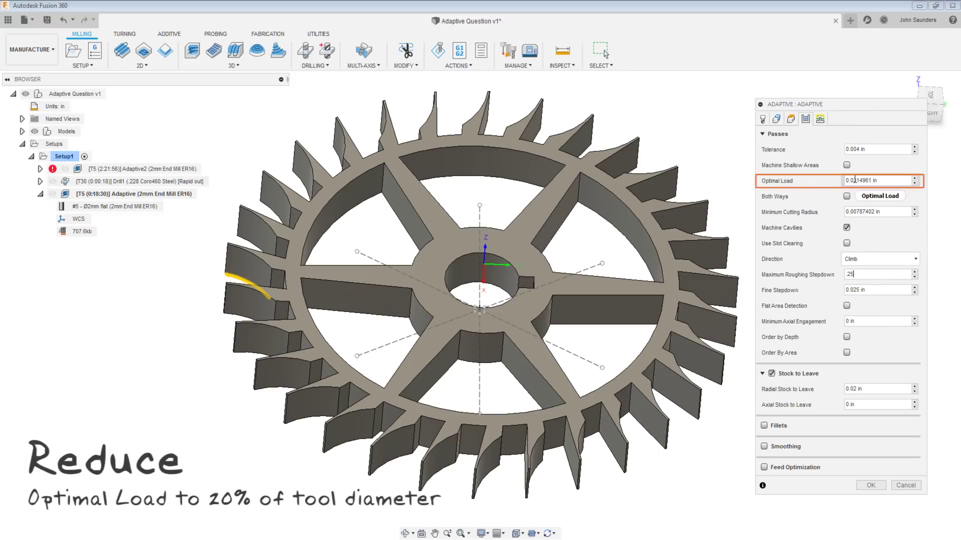
Set the Adaptive operation's optimal load expression to tool_diameter * 0.2
{"action": "mouse_move", "coordinate": [855, 180]}
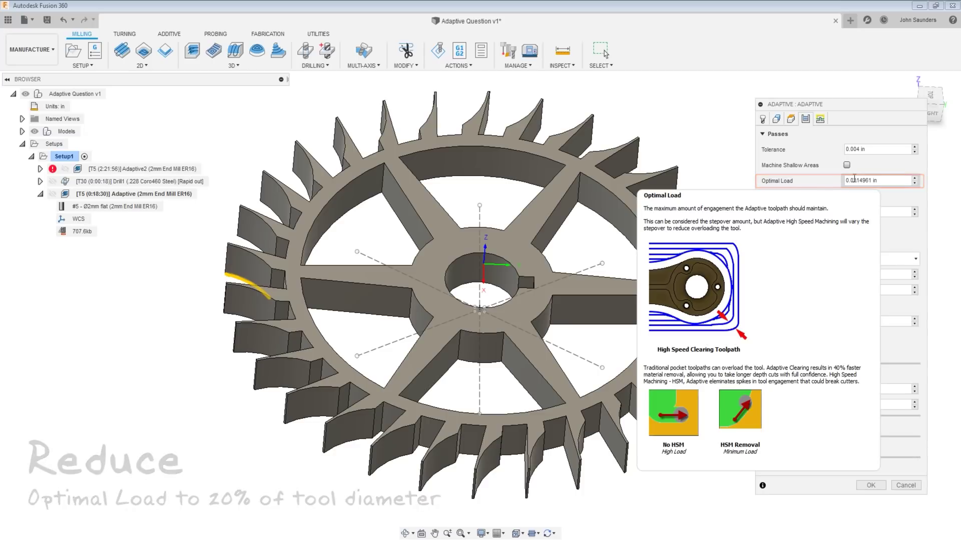
{"action": "right_click", "coordinate": [855, 180]}
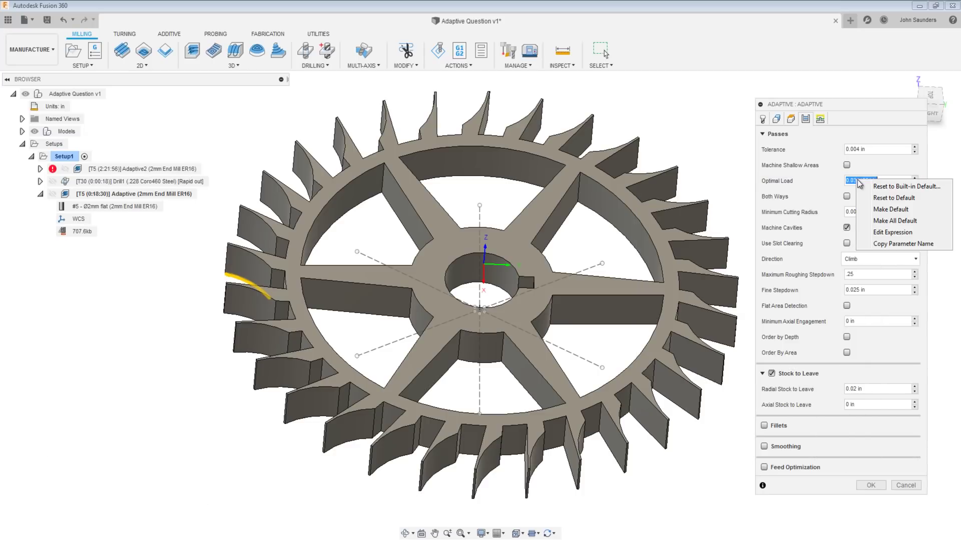
{"action": "left_click", "coordinate": [881, 233]}
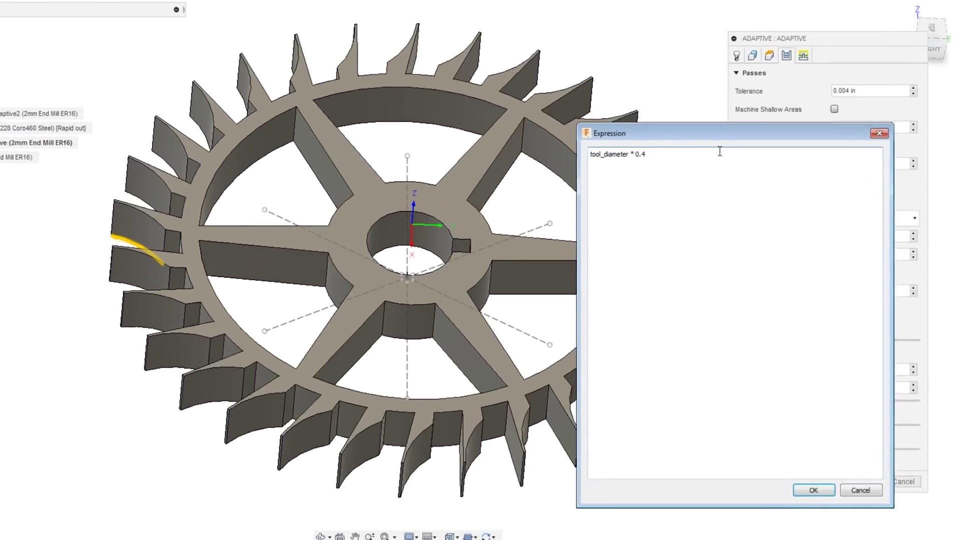
{"action": "key", "text": "BackSpace"}
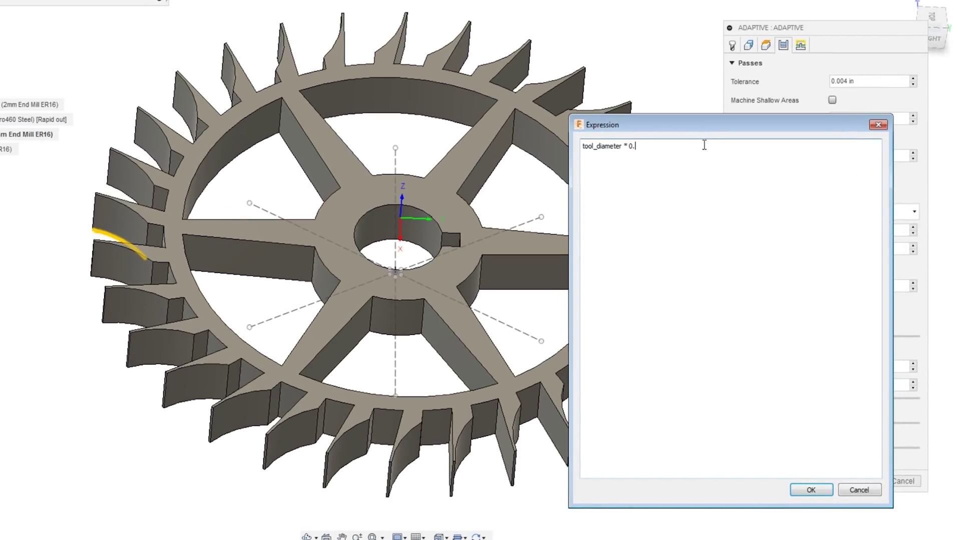
{"action": "type", "text": "2"}
{"action": "left_click", "coordinate": [811, 490]}
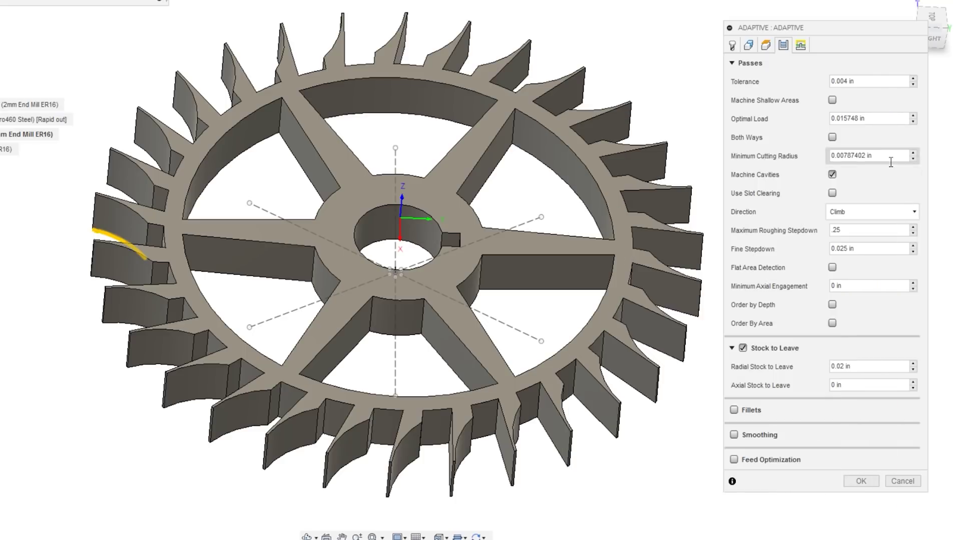
Reduce the optimal load expression to tool_diameter * 0.1, regenerate the Adaptive toolpath and inspect its stepovers
{"action": "right_click", "coordinate": [876, 114]}
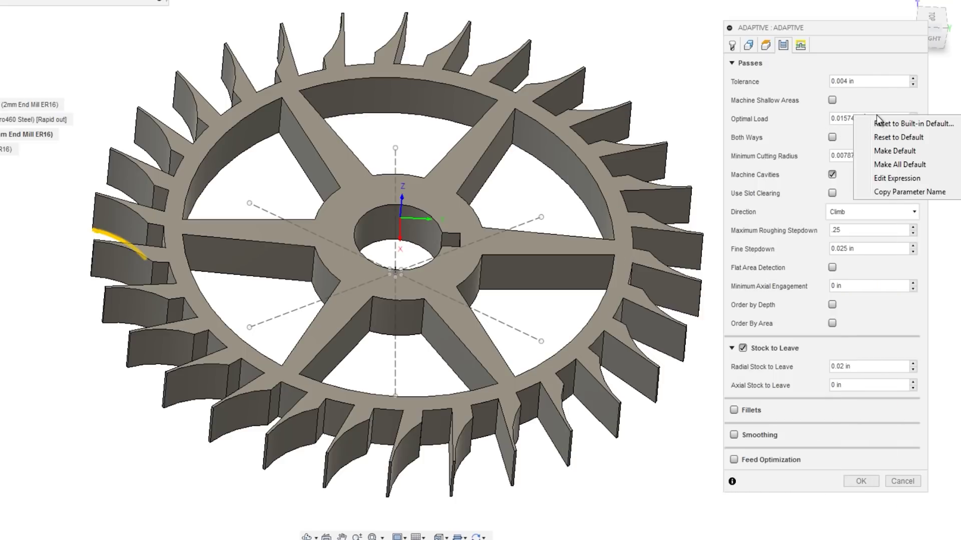
{"action": "left_click", "coordinate": [894, 179]}
{"action": "key", "text": "BackSpace"}
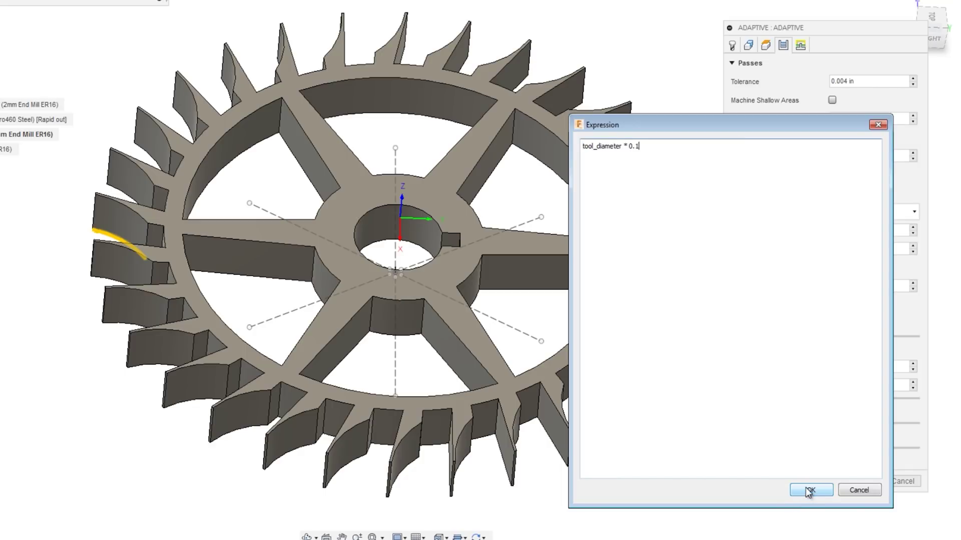
{"action": "left_click", "coordinate": [809, 491]}
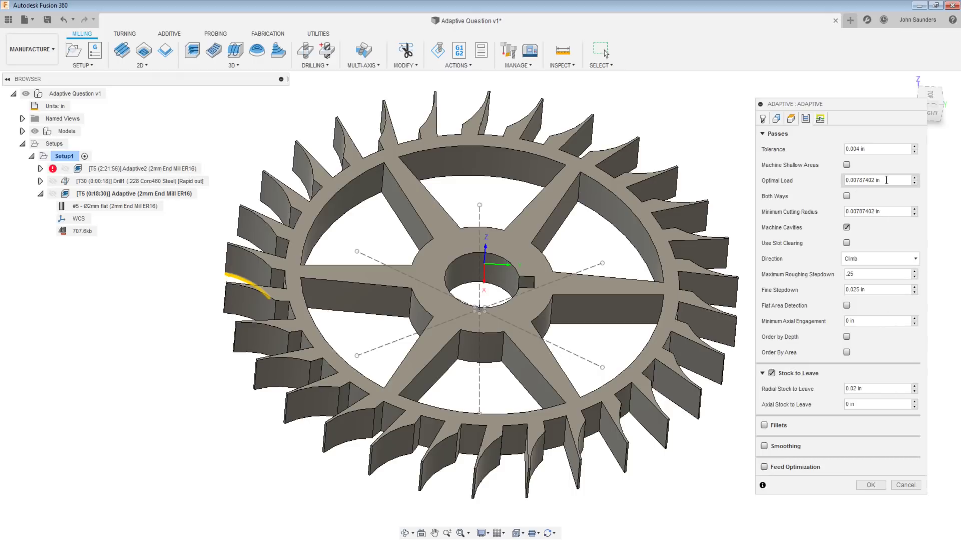
{"action": "left_click", "coordinate": [871, 485]}
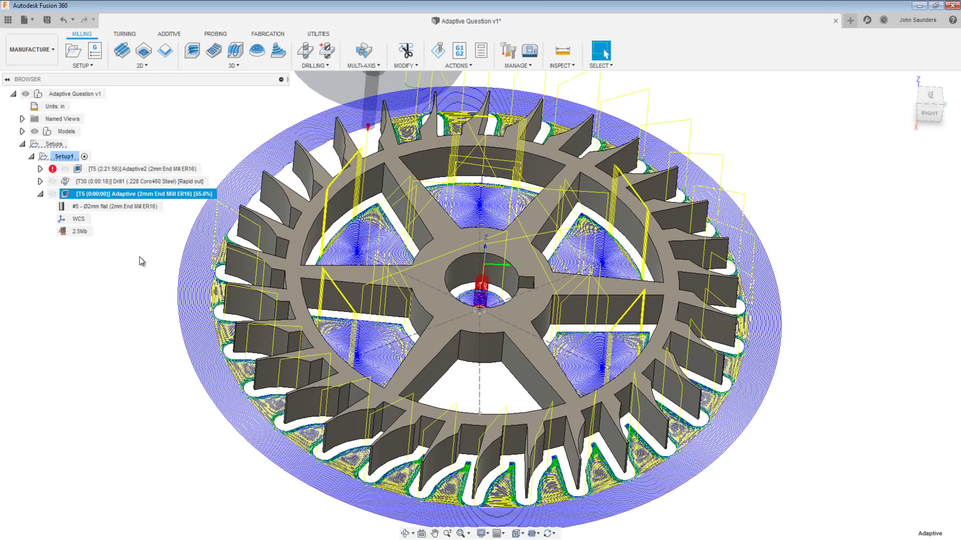
{"action": "left_click", "coordinate": [152, 194]}
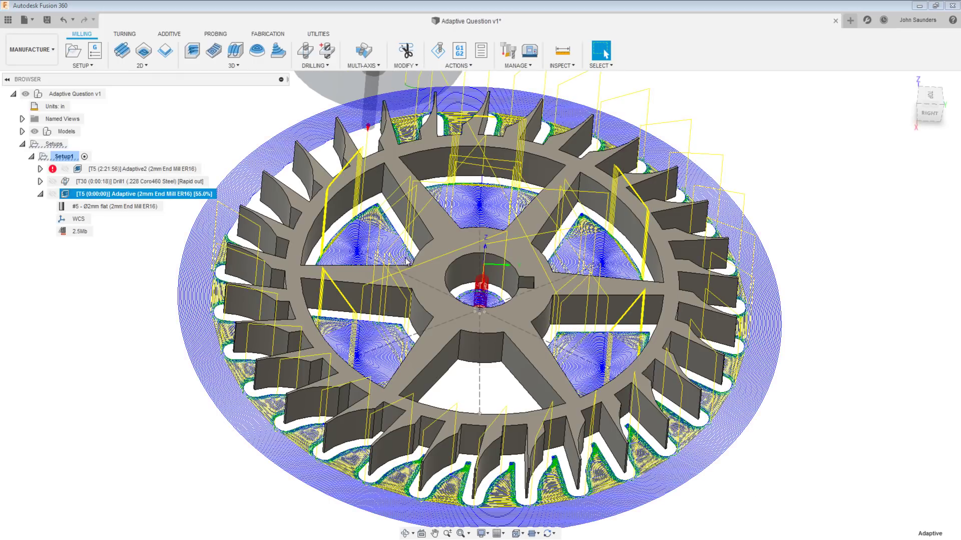
{"action": "mouse_move", "coordinate": [415, 261]}
{"action": "middle_mouse_down", "text": "shift"}
{"action": "mouse_move", "coordinate": [401, 233]}
{"action": "mouse_move", "coordinate": [413, 261]}
{"action": "middle_mouse_up", "text": "shift"}
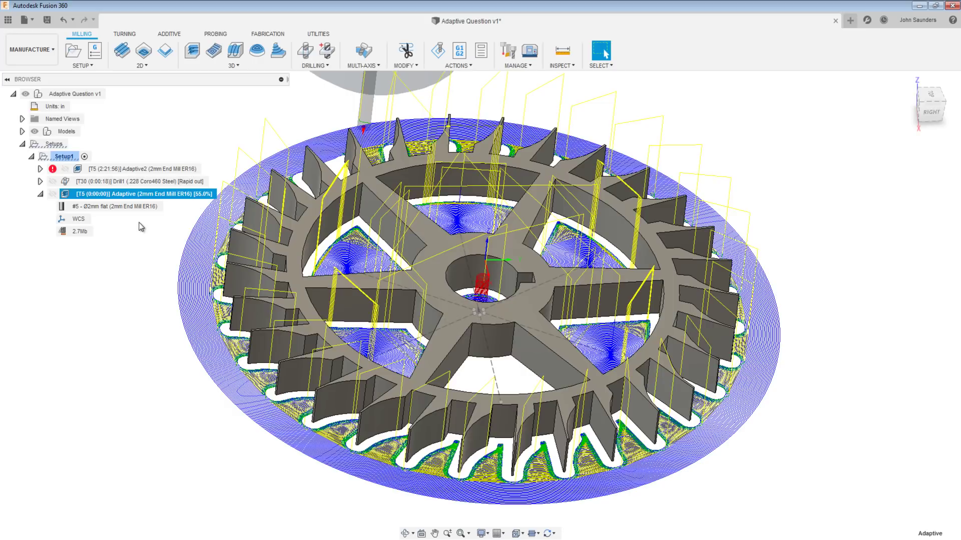
{"action": "left_click", "coordinate": [236, 107]}
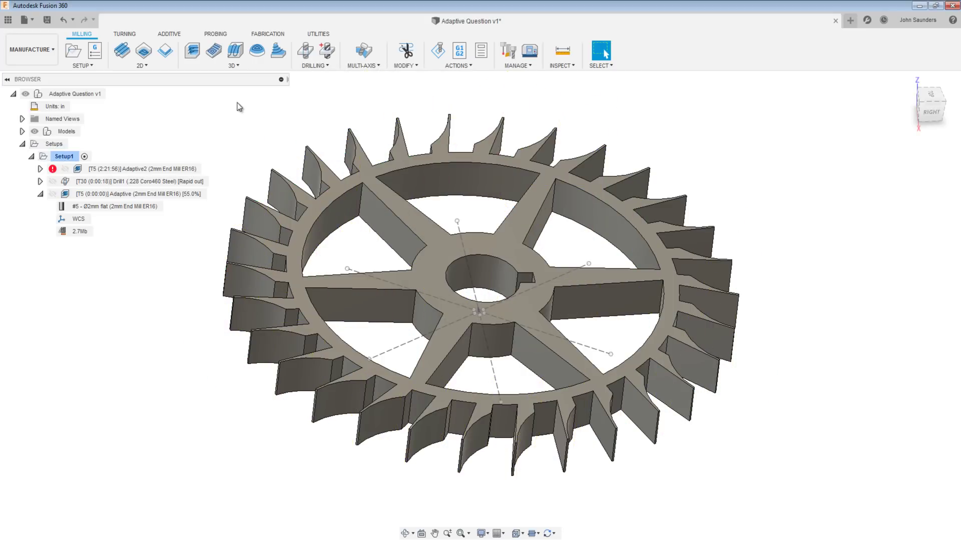
Start a 2D Adaptive Clearing operation, show its geometry settings and try to accept it without a pocket selection
{"action": "left_click", "coordinate": [142, 65]}
{"action": "mouse_move", "coordinate": [194, 68]}
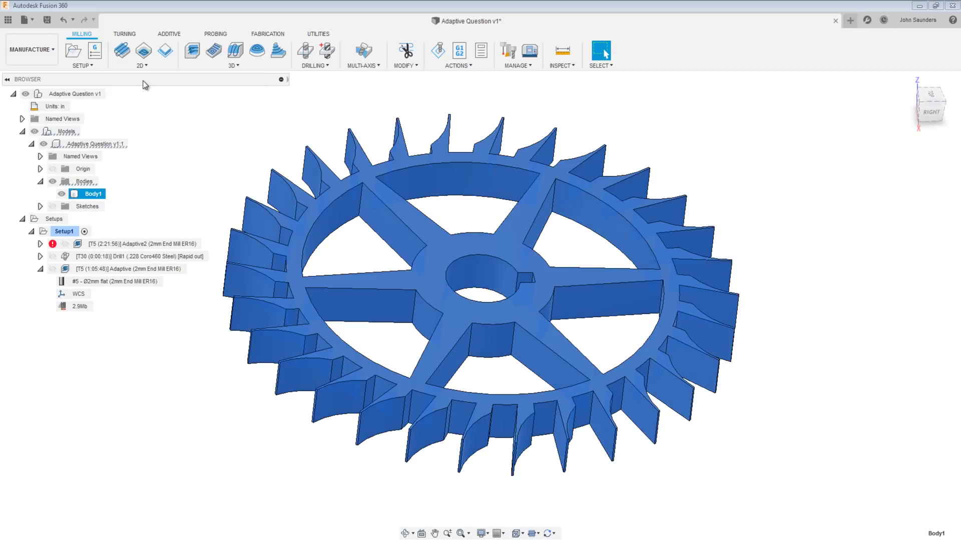
{"action": "left_click", "coordinate": [139, 65]}
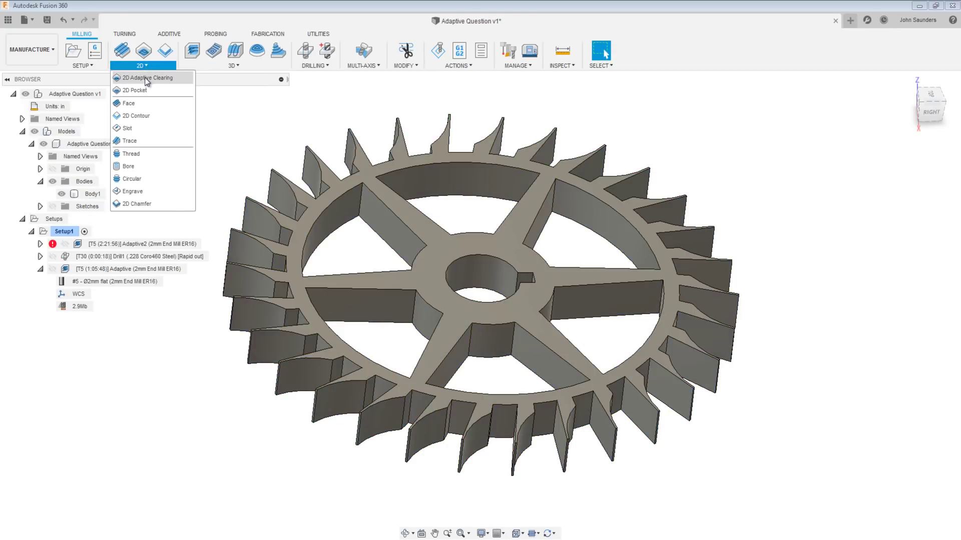
{"action": "left_click", "coordinate": [145, 77]}
{"action": "left_click", "coordinate": [776, 120]}
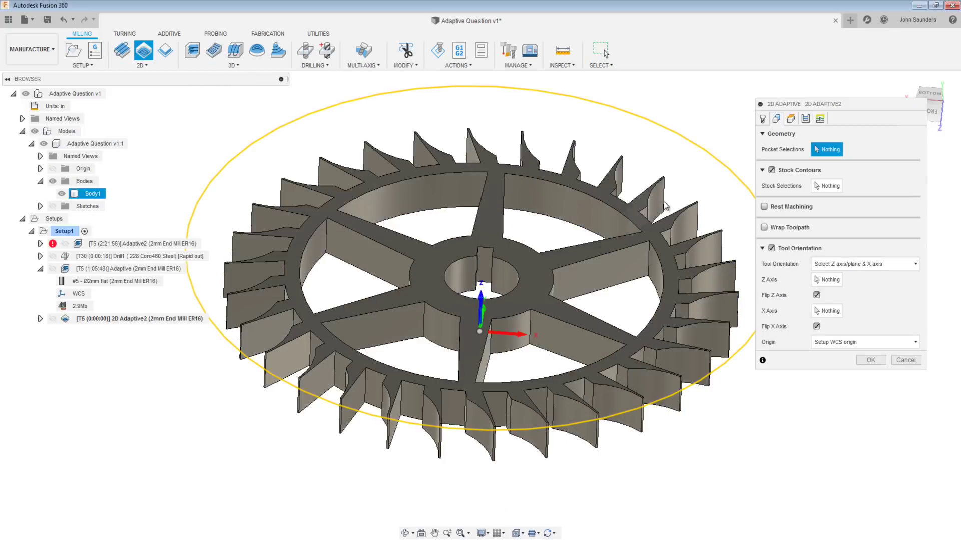
{"action": "left_click", "coordinate": [871, 362]}
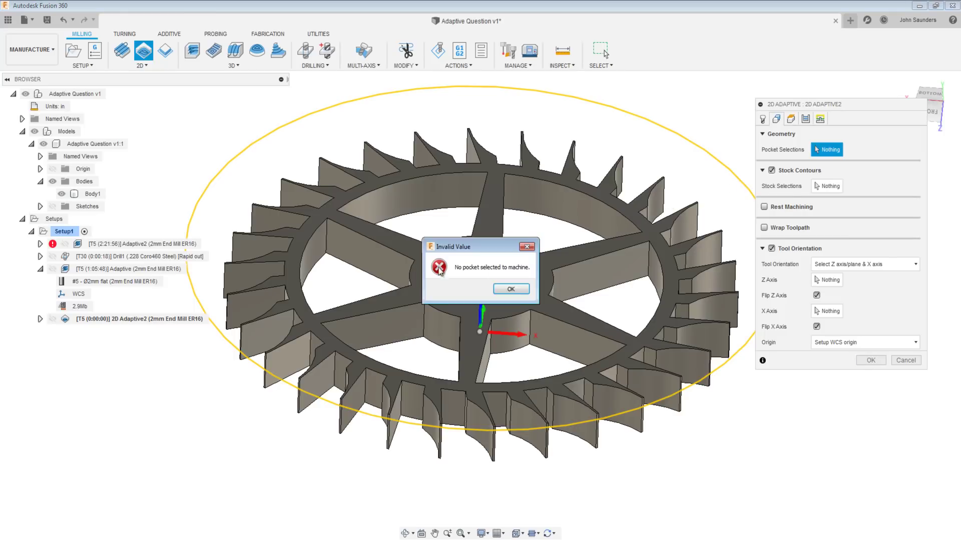
{"action": "left_click", "coordinate": [513, 291]}
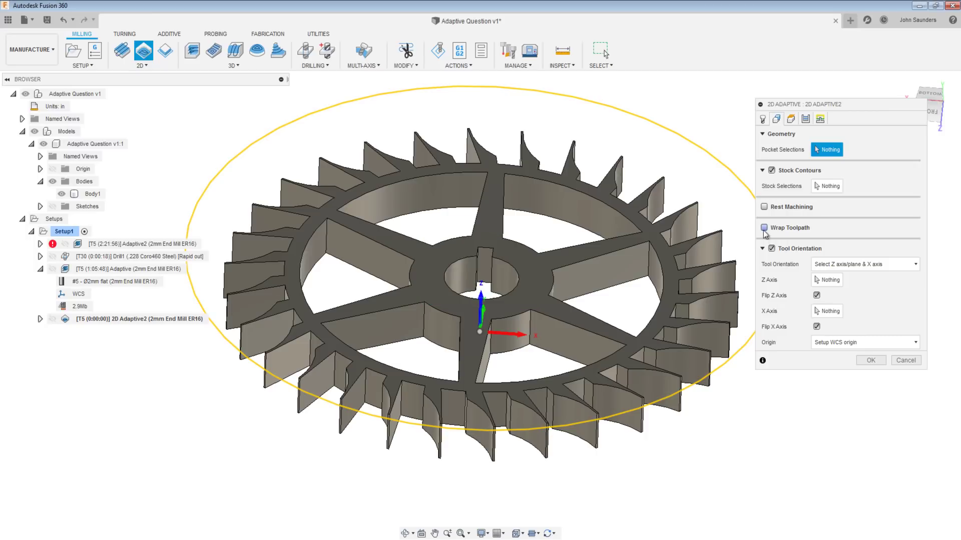
Try the 2D Adaptive operation with two of the wheel's spoke openings selected as pocket chains
{"action": "left_click", "coordinate": [620, 286]}
{"action": "left_click", "coordinate": [553, 224]}
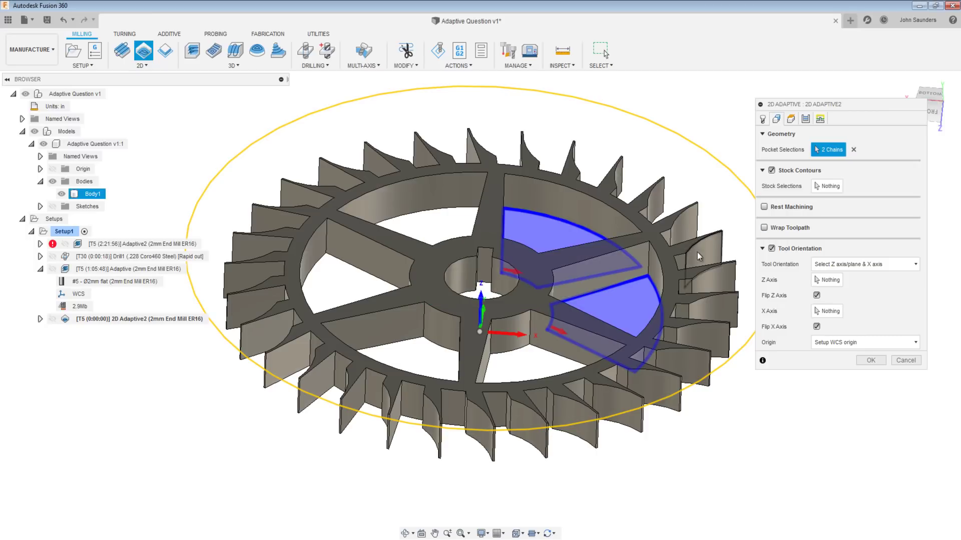
{"action": "left_click", "coordinate": [870, 361]}
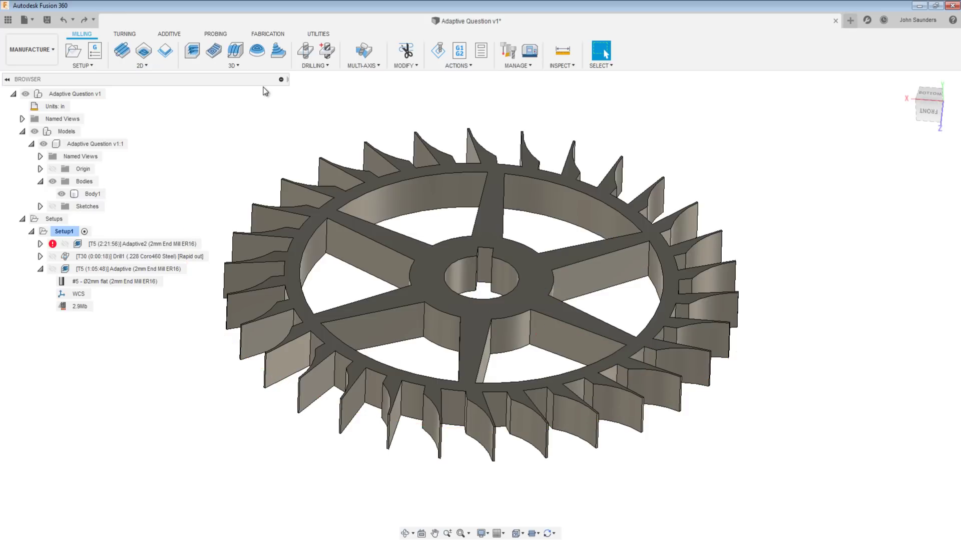
Try a 3D Adaptive Clearing operation with its default settings and the 2mm end mill, and delete it again
{"action": "left_click", "coordinate": [237, 66]}
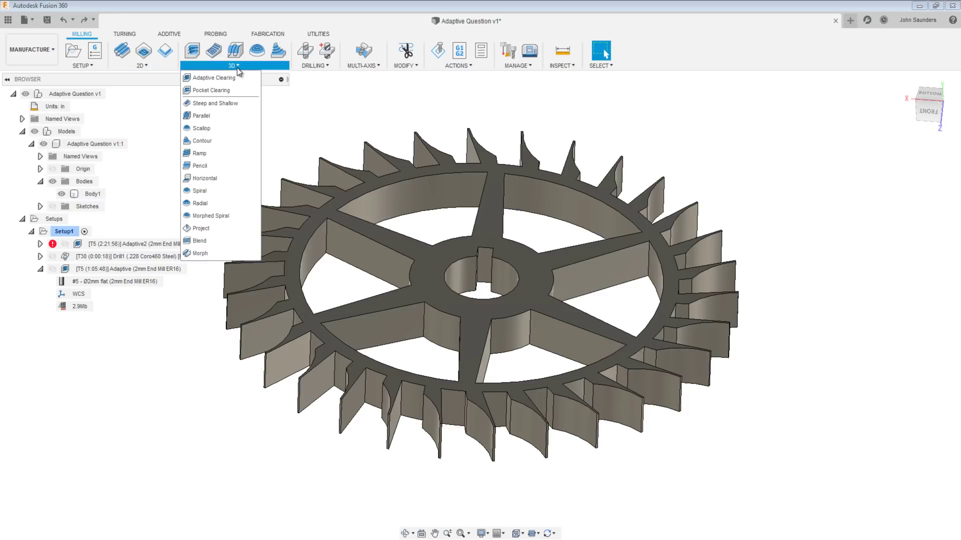
{"action": "left_click", "coordinate": [222, 78]}
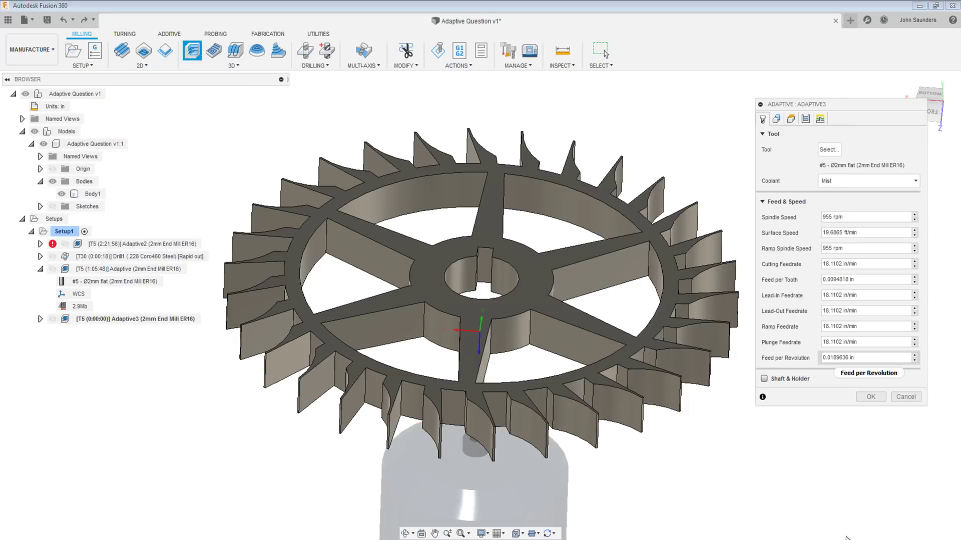
{"action": "left_click", "coordinate": [872, 399]}
{"action": "middle_click_drag", "start_coordinate": [794, 253], "coordinate": [259, 279], "text": "shift"}
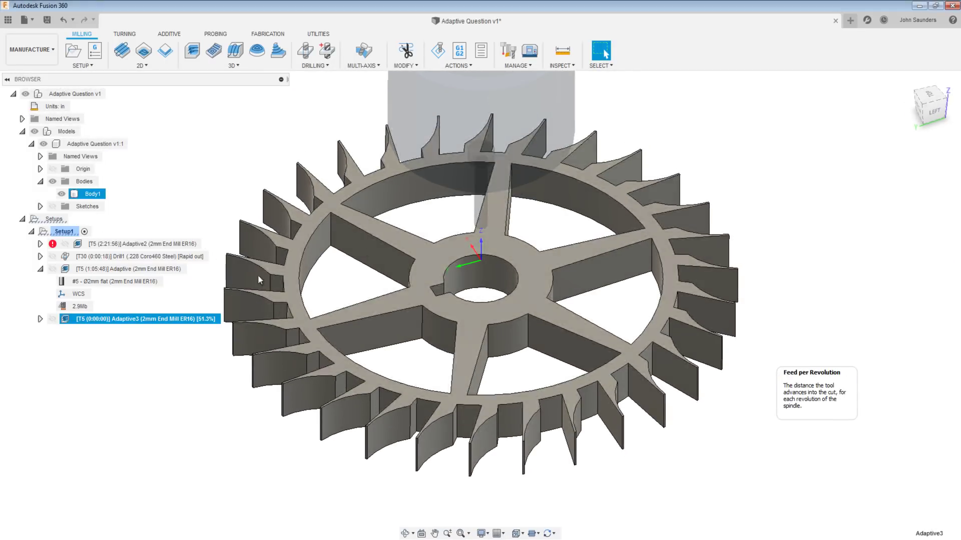
{"action": "left_click", "coordinate": [135, 320]}
{"action": "key", "text": "Delete"}
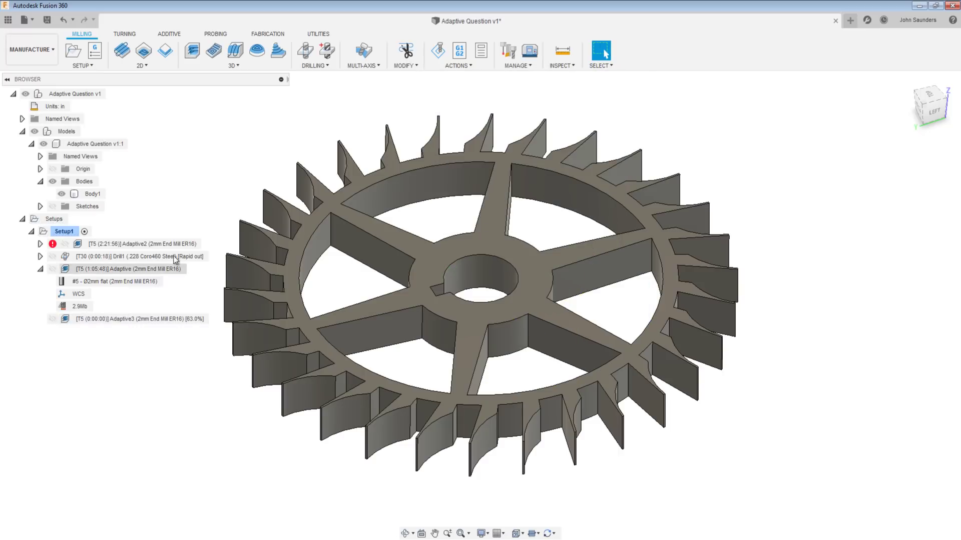
Compare the available 2D and 3D milling strategies and display the existing Drill and Adaptive toolpaths
{"action": "left_click", "coordinate": [234, 65]}
{"action": "left_click", "coordinate": [141, 66]}
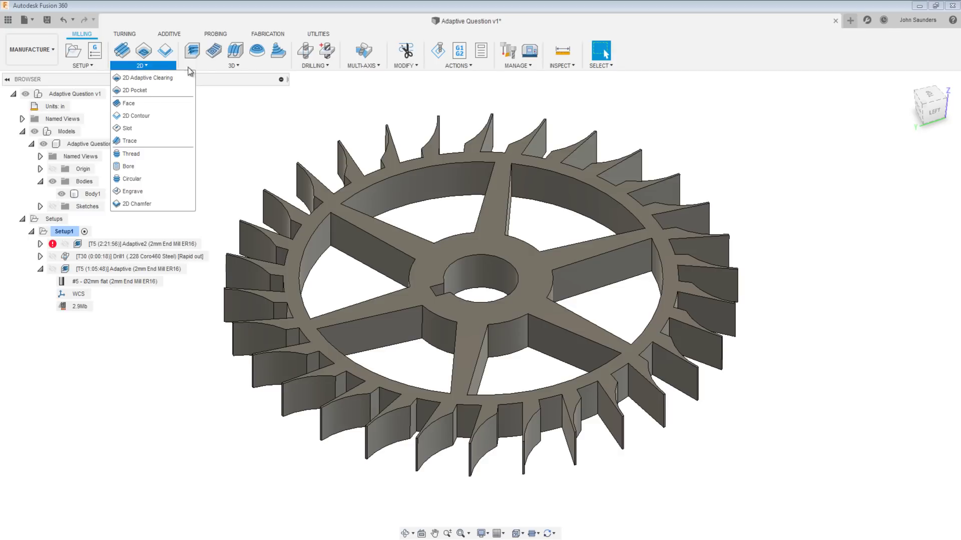
{"action": "left_click", "coordinate": [232, 65]}
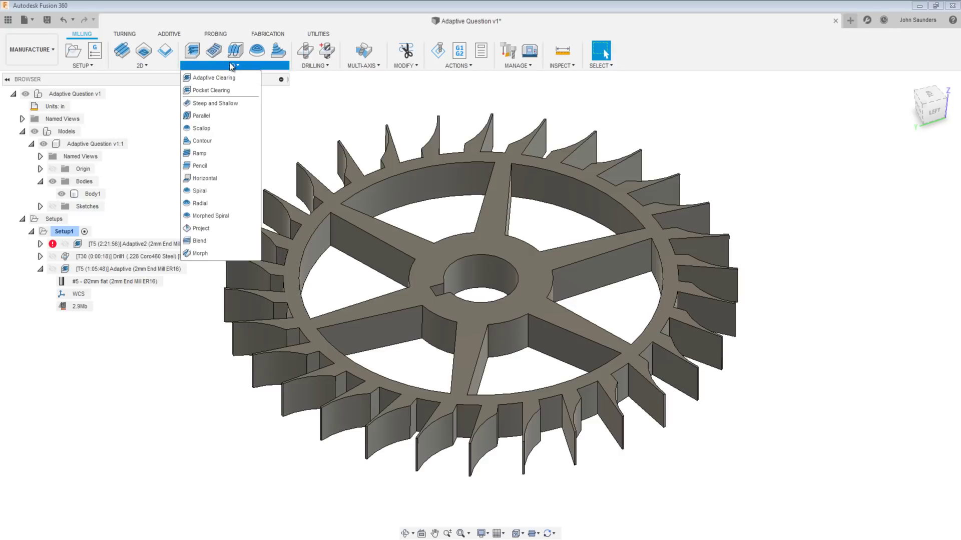
{"action": "left_click", "coordinate": [141, 66]}
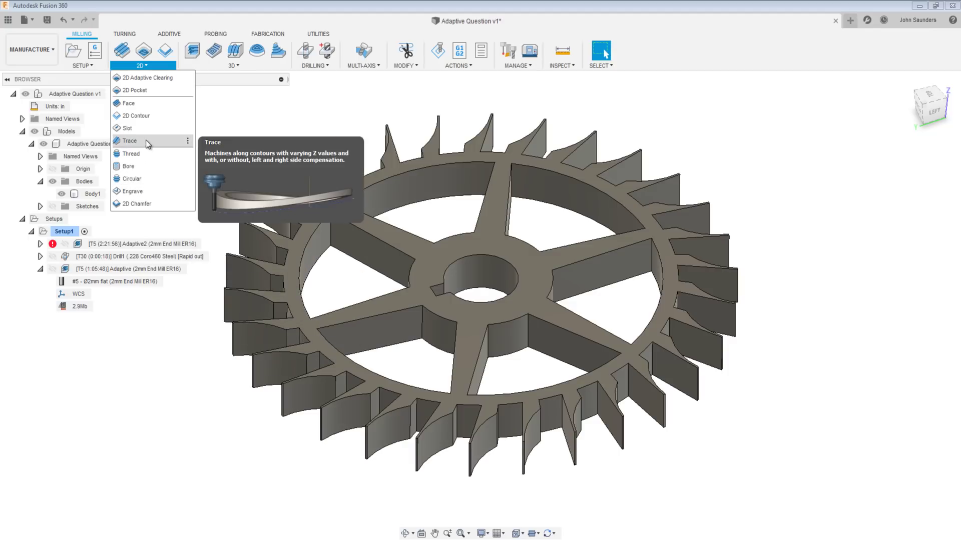
{"action": "left_click", "coordinate": [233, 66]}
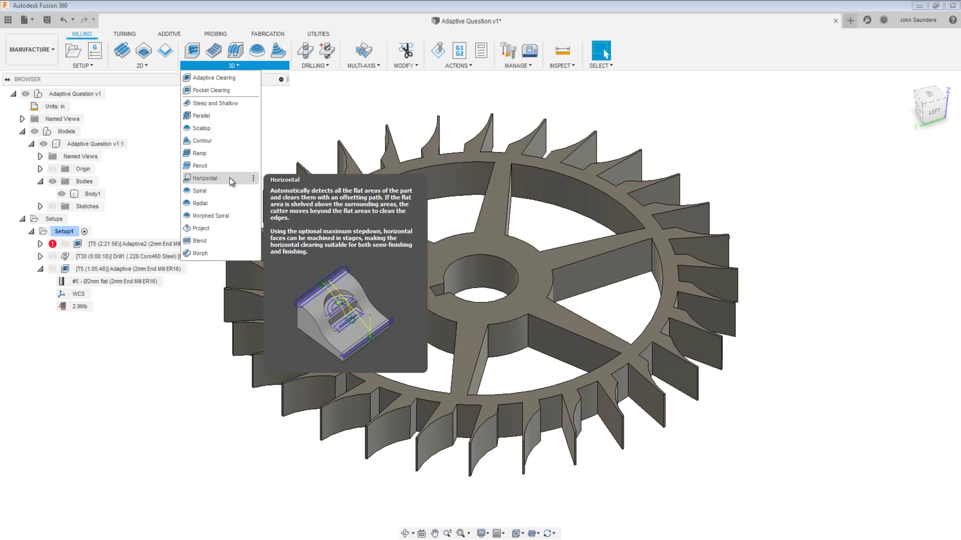
{"action": "left_click", "coordinate": [135, 256]}
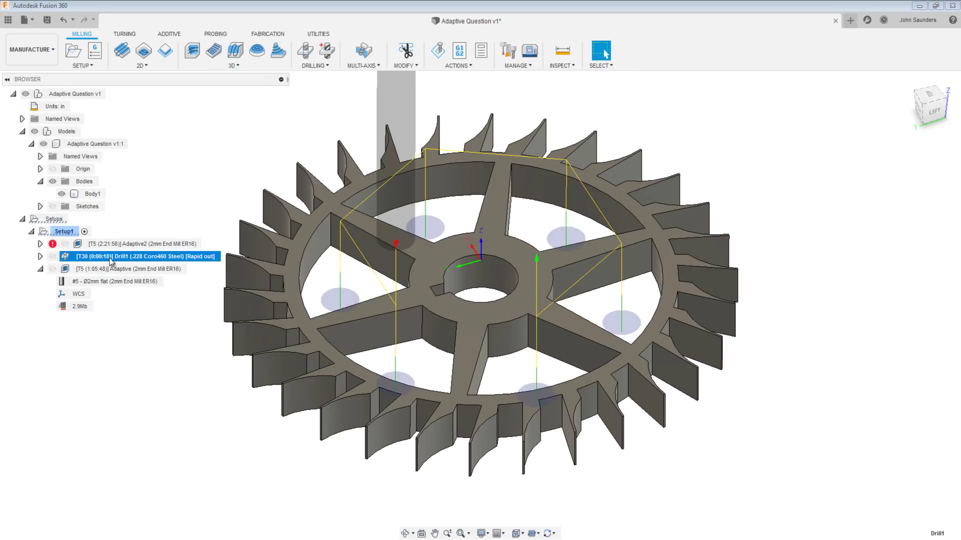
{"action": "left_click", "coordinate": [130, 269]}
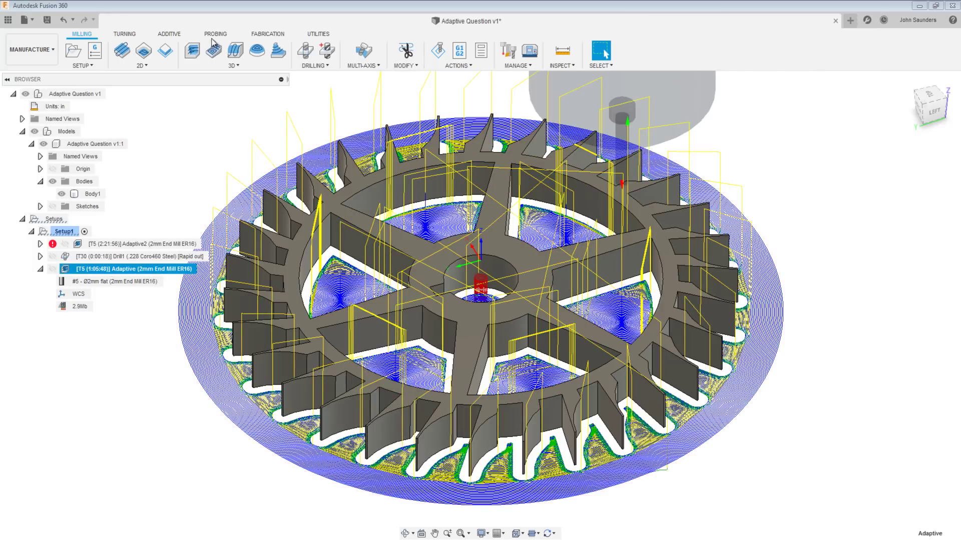
{"action": "key", "text": "Escape"}
Try a 3D Pocket Clearing operation using the bounding box as its machining boundary
{"action": "left_click", "coordinate": [146, 68]}
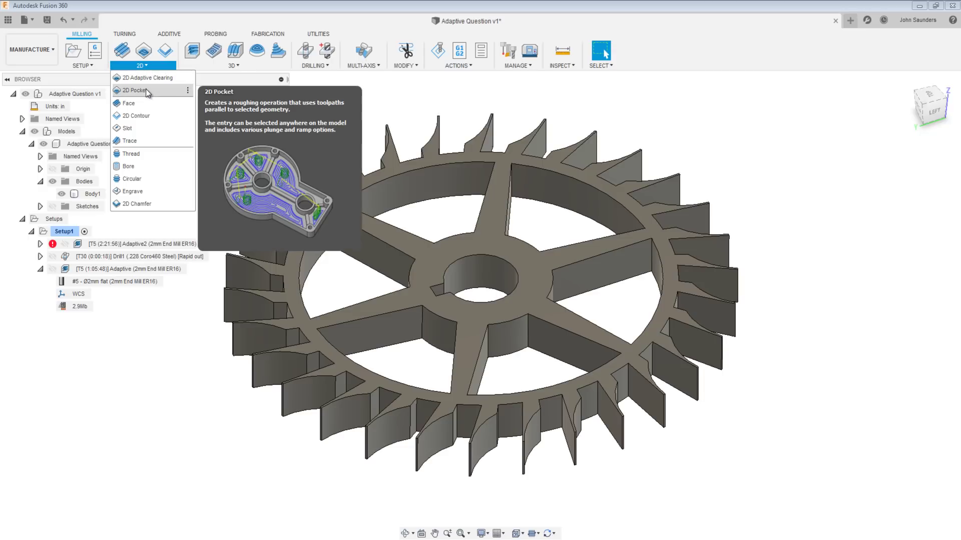
{"action": "mouse_move", "coordinate": [237, 66]}
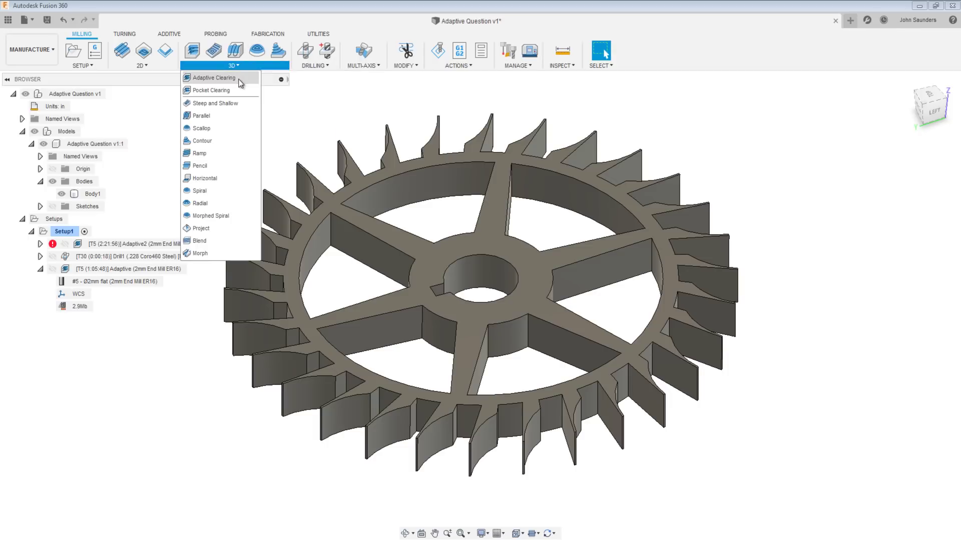
{"action": "mouse_move", "coordinate": [142, 65]}
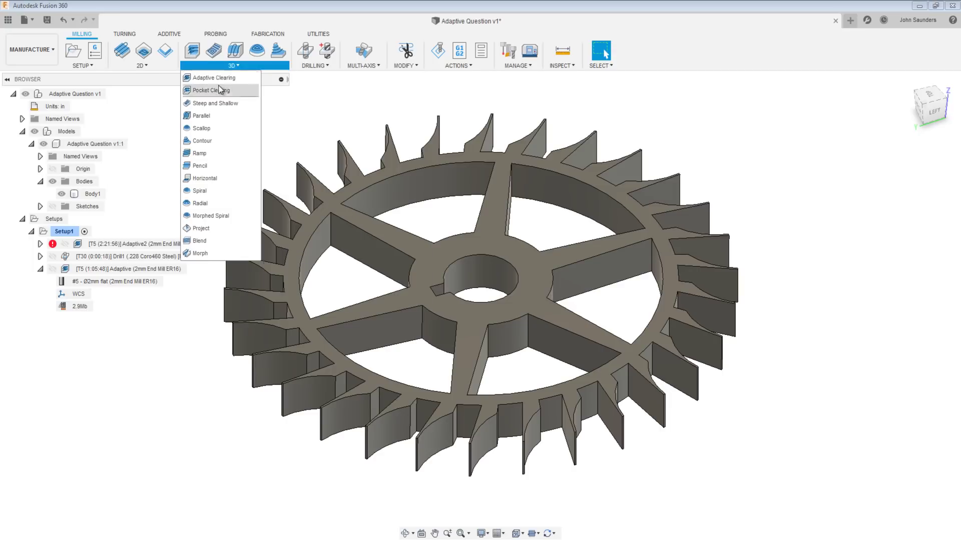
{"action": "left_click", "coordinate": [222, 91]}
{"action": "left_click", "coordinate": [776, 119]}
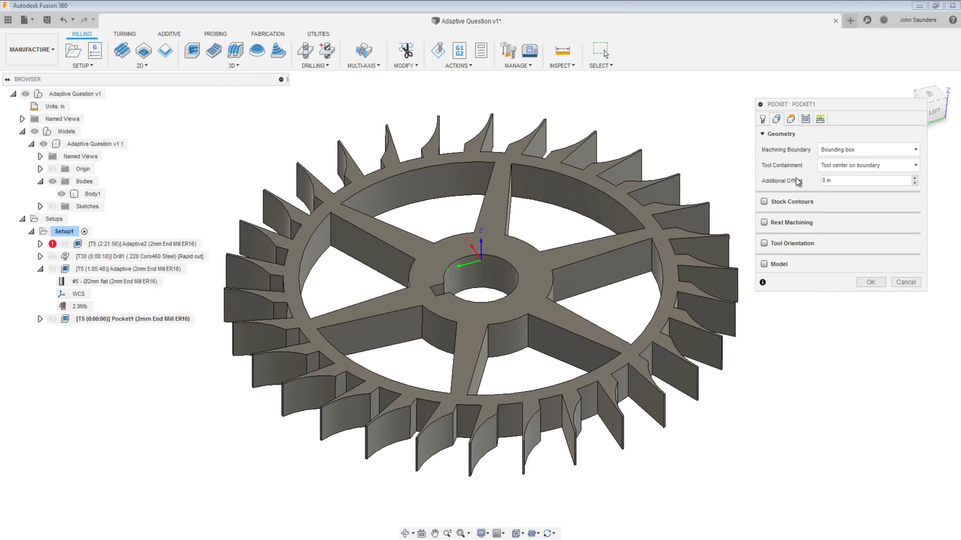
{"action": "left_click", "coordinate": [859, 281]}
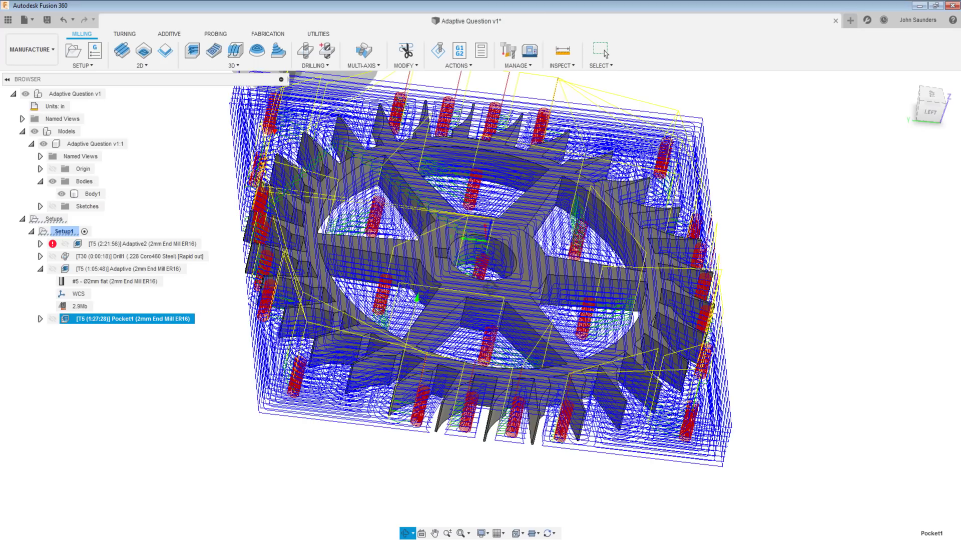
Edit the Drill operation's geometry and add the wheel's centre point to the selected hole points
{"action": "middle_click_drag", "start_coordinate": [495, 215], "coordinate": [498, 300], "text": "shift"}
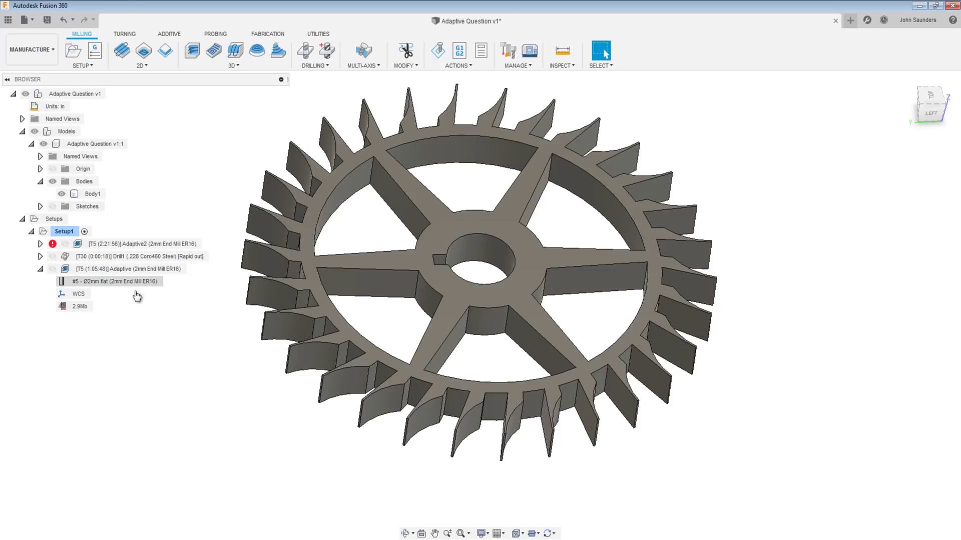
{"action": "left_click", "coordinate": [135, 279]}
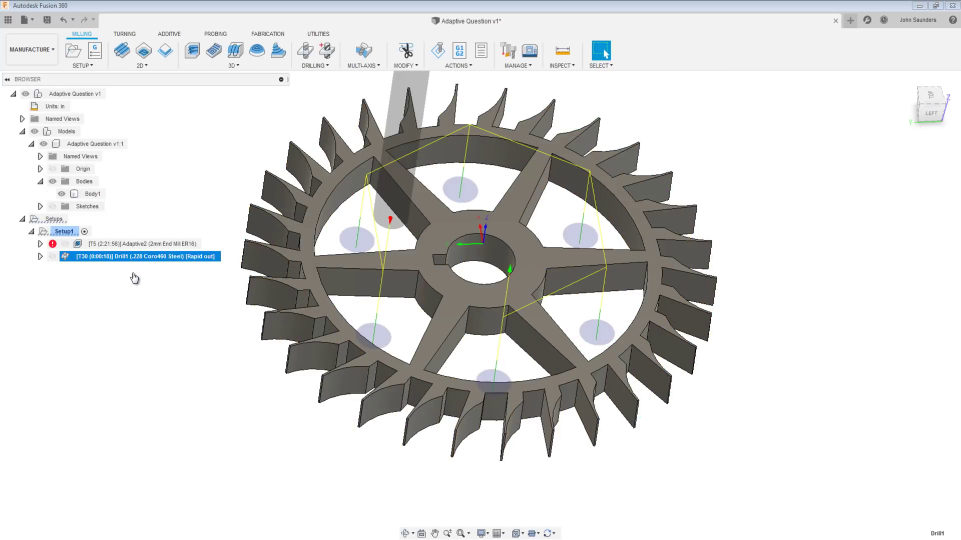
{"action": "right_click", "coordinate": [124, 257]}
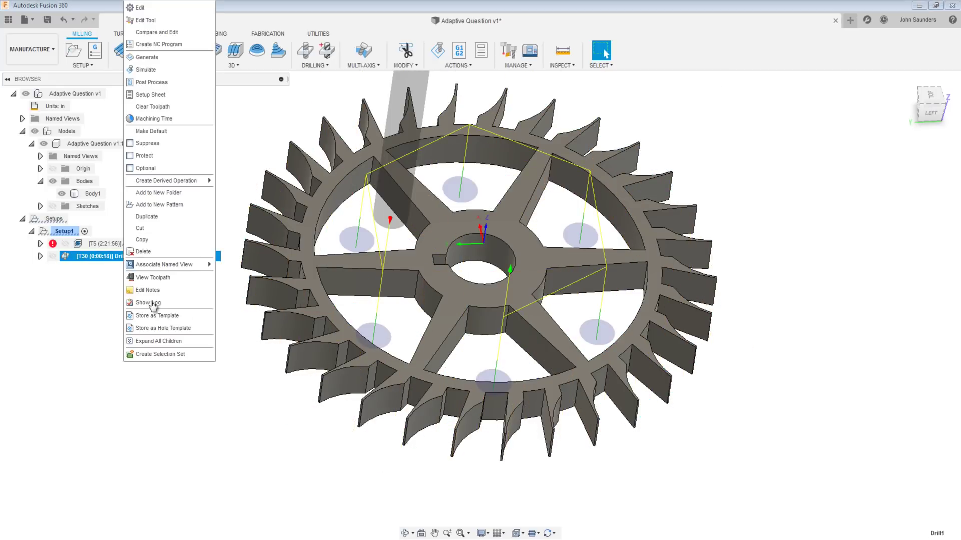
{"action": "left_click", "coordinate": [141, 7]}
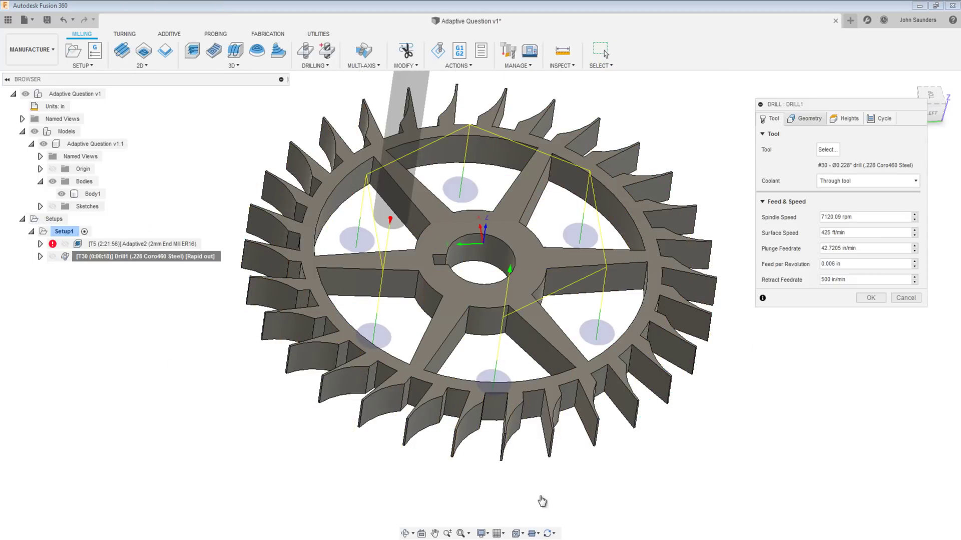
{"action": "left_click", "coordinate": [805, 119]}
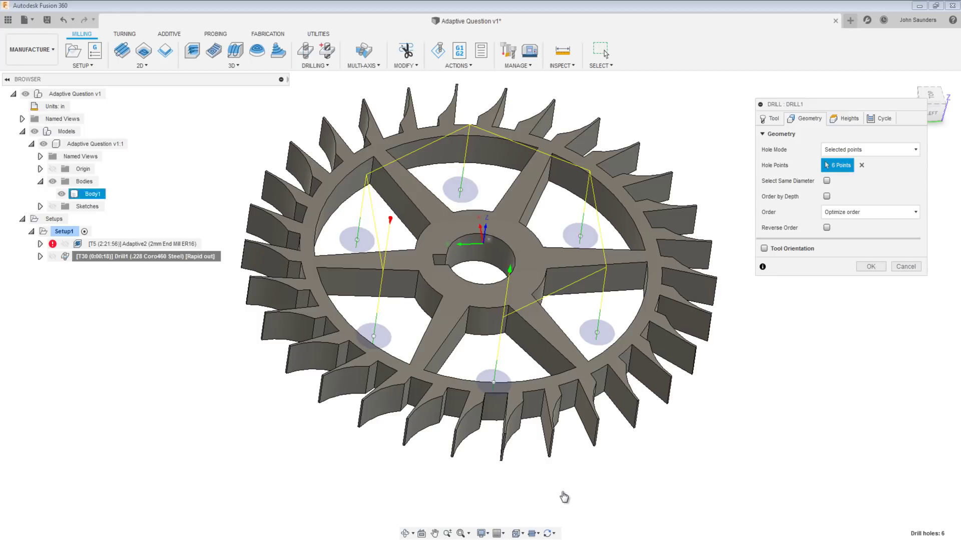
{"action": "key", "text": "Return"}
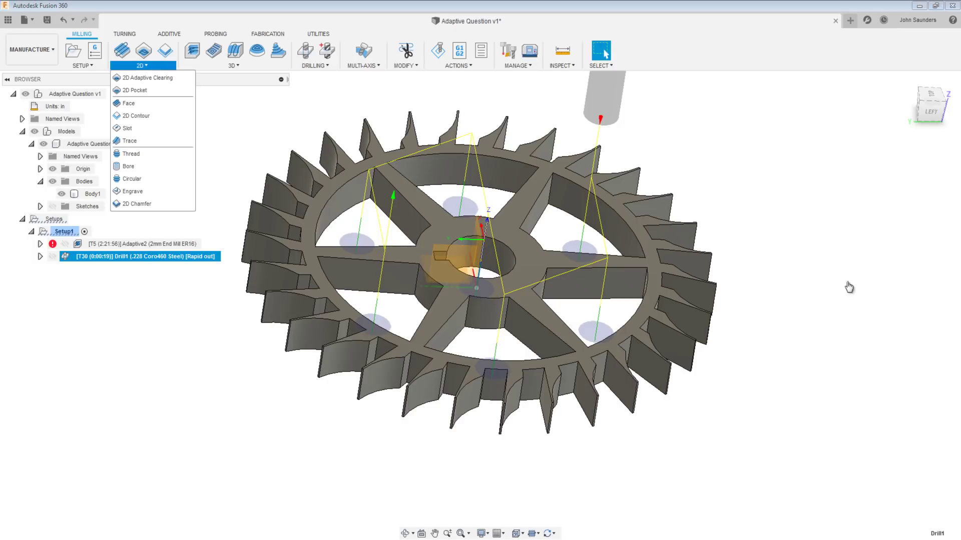
Start a 2D Adaptive Clearing operation with the 4-flute HSS end mill and pick one blade's lower edge as the pocket contour
{"action": "left_click", "coordinate": [337, 321]}
{"action": "left_click", "coordinate": [320, 361]}
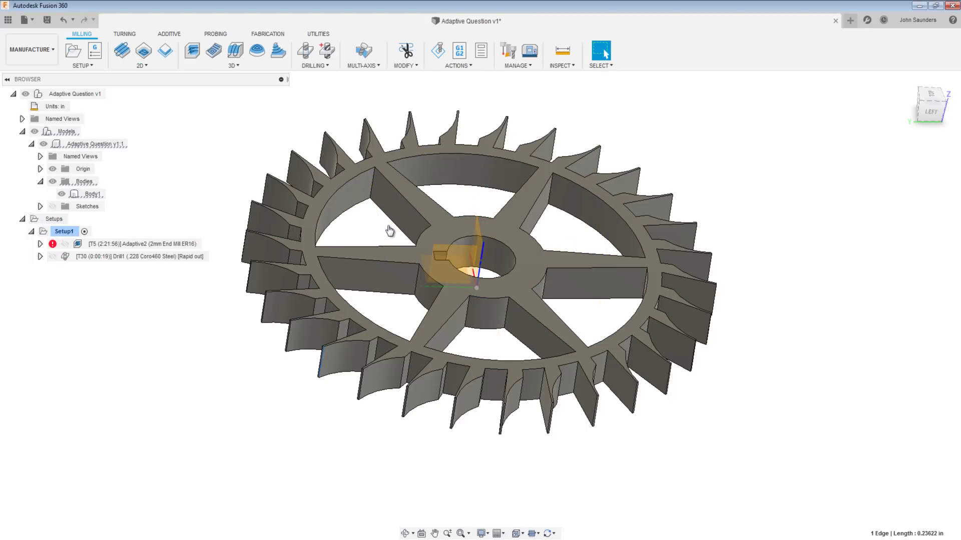
{"action": "left_click", "coordinate": [143, 66]}
{"action": "left_click", "coordinate": [165, 76]}
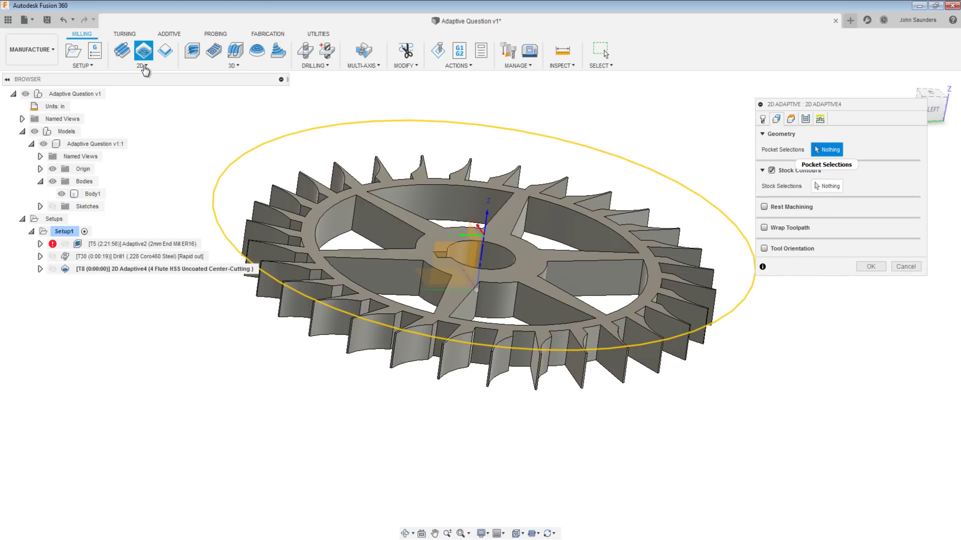
{"action": "scroll", "coordinate": [365, 102], "scroll_direction": "up", "scroll_amount": 5}
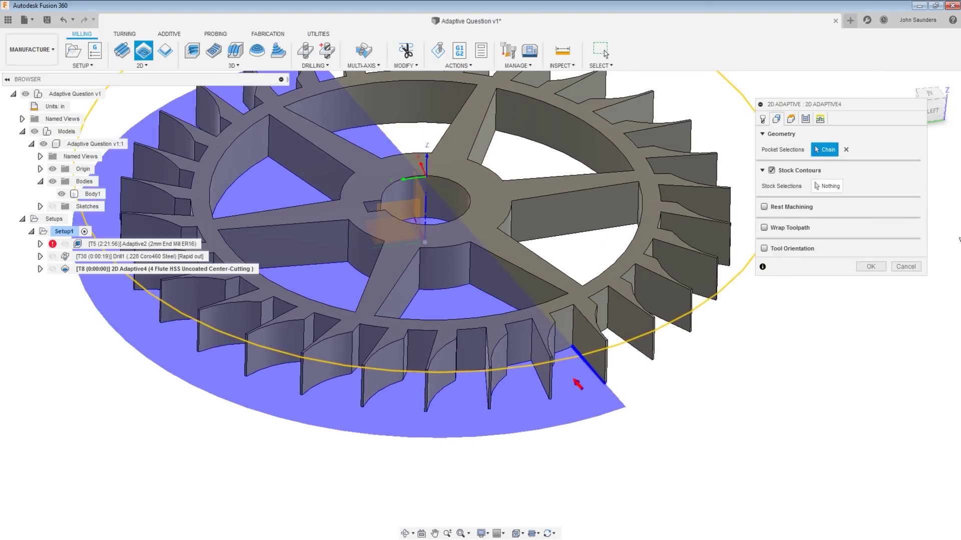
{"action": "left_click", "coordinate": [640, 344]}
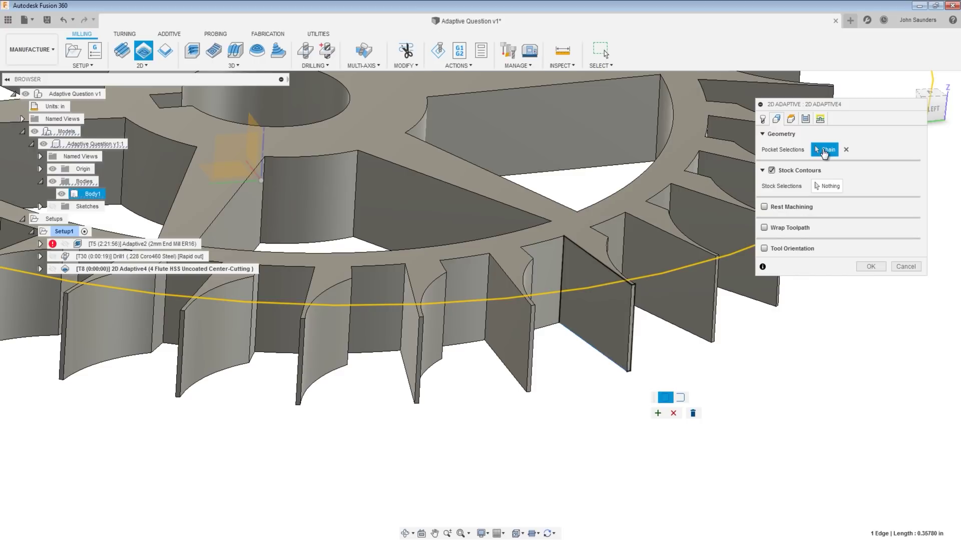
Inspect and confirm the pocket chain around the wheel's complete bladed outer profile for the 2D Adaptive operation
{"action": "scroll", "coordinate": [632, 423], "scroll_direction": "down", "scroll_amount": 5}
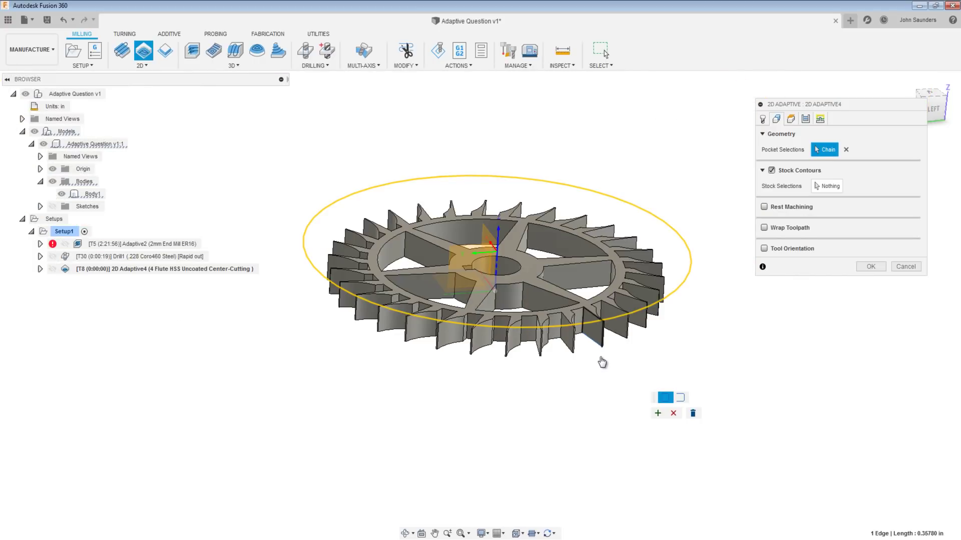
{"action": "middle_click_drag", "start_coordinate": [601, 358], "coordinate": [603, 357], "text": "shift"}
{"action": "scroll", "coordinate": [605, 361], "scroll_direction": "up", "scroll_amount": 2}
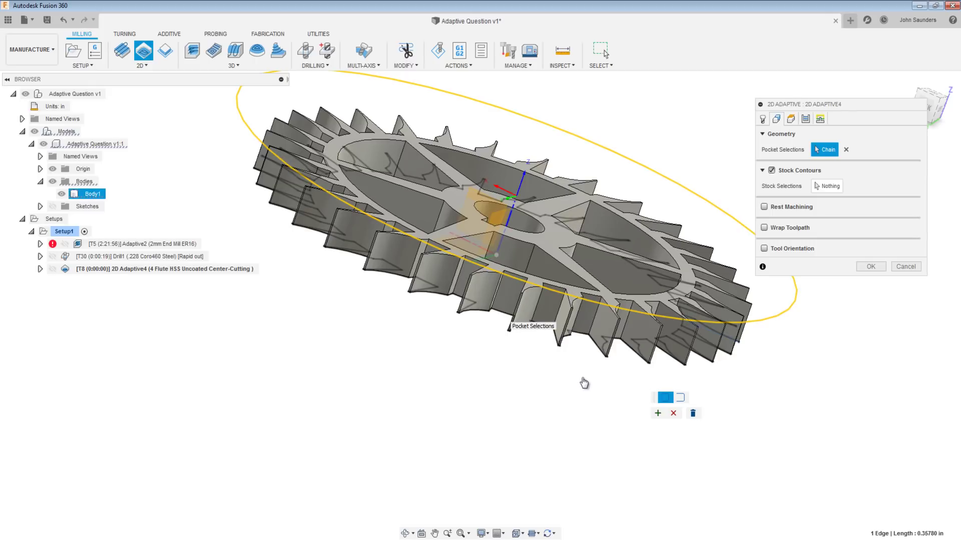
{"action": "middle_click_drag", "start_coordinate": [572, 391], "coordinate": [592, 378], "text": "shift"}
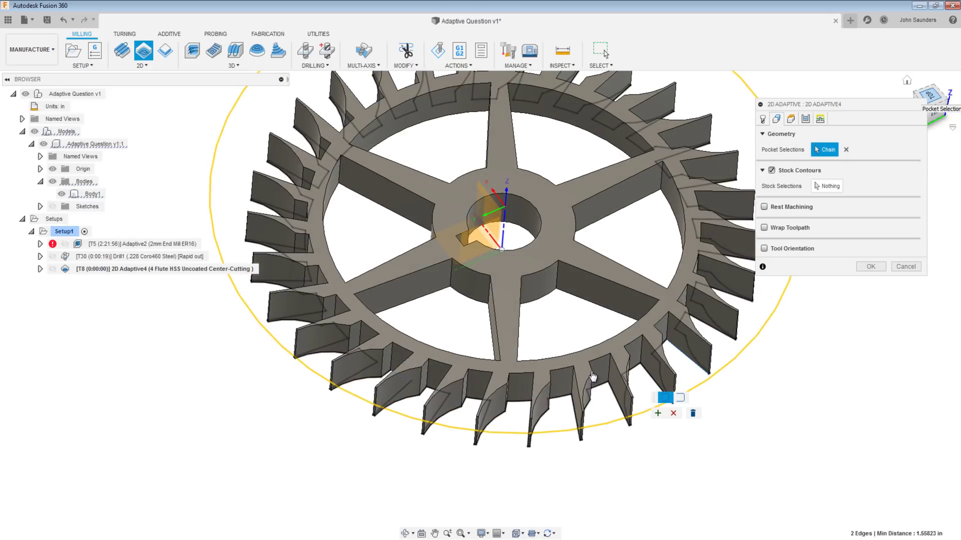
{"action": "key", "text": "F6"}
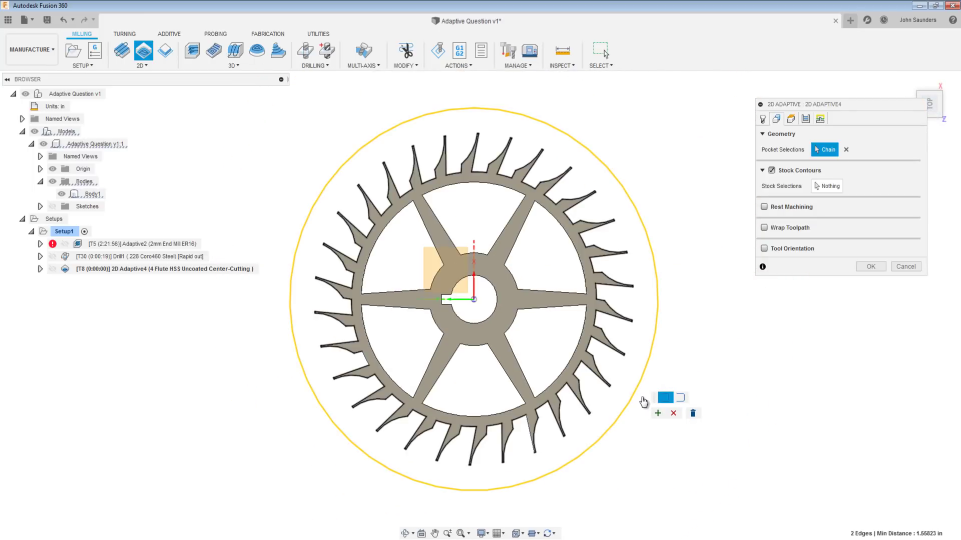
{"action": "middle_click_drag", "start_coordinate": [683, 423], "coordinate": [678, 407], "text": "shift"}
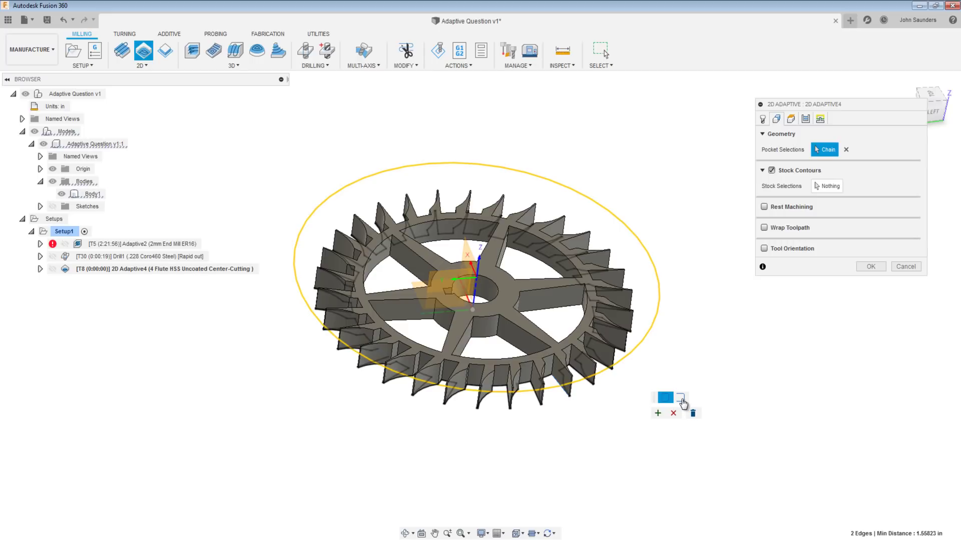
{"action": "scroll", "coordinate": [560, 304], "scroll_direction": "up", "scroll_amount": 2}
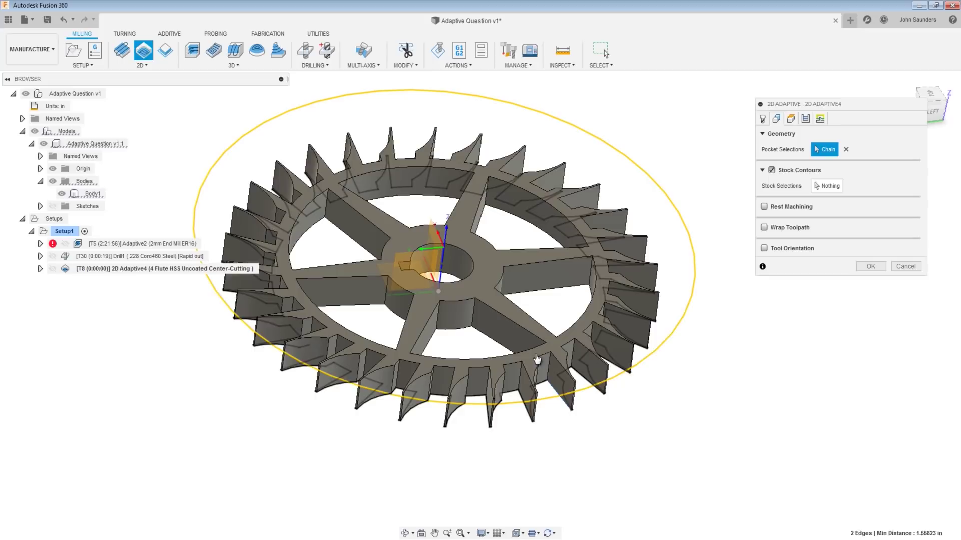
{"action": "key", "text": "Return"}
{"action": "middle_click_drag", "start_coordinate": [465, 399], "coordinate": [437, 400], "text": "shift"}
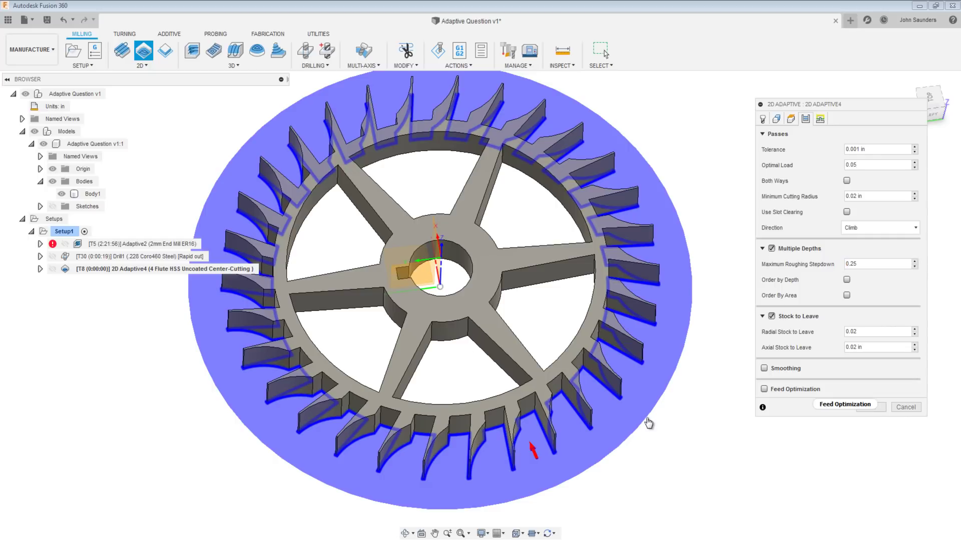
Accept the 2D Adaptive operation to generate its toolpath and open the simulation of the setup's facing, drilling and adaptive operations
{"action": "key", "text": "Return"}
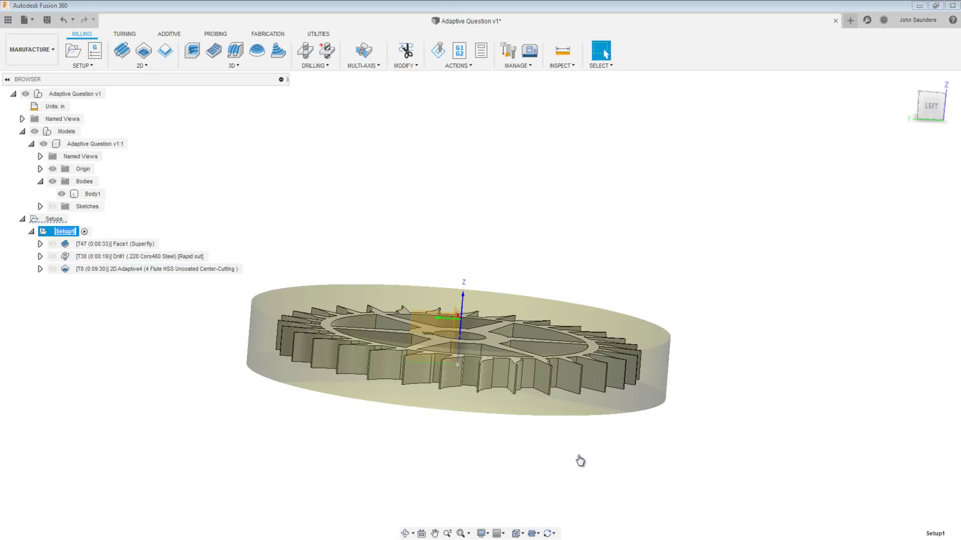
{"action": "left_click", "coordinate": [438, 50]}
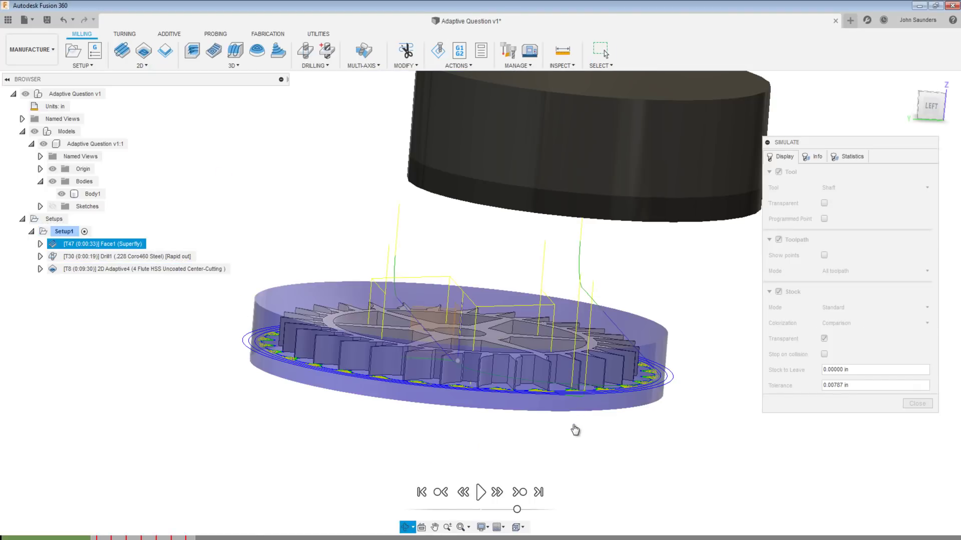
Examine the simulated 2D Adaptive cut around the blade tips up close, and exit the simulation
{"action": "middle_click_drag", "start_coordinate": [574, 427], "coordinate": [583, 428], "text": "shift"}
{"action": "scroll", "coordinate": [584, 428], "scroll_direction": "down", "scroll_amount": 3}
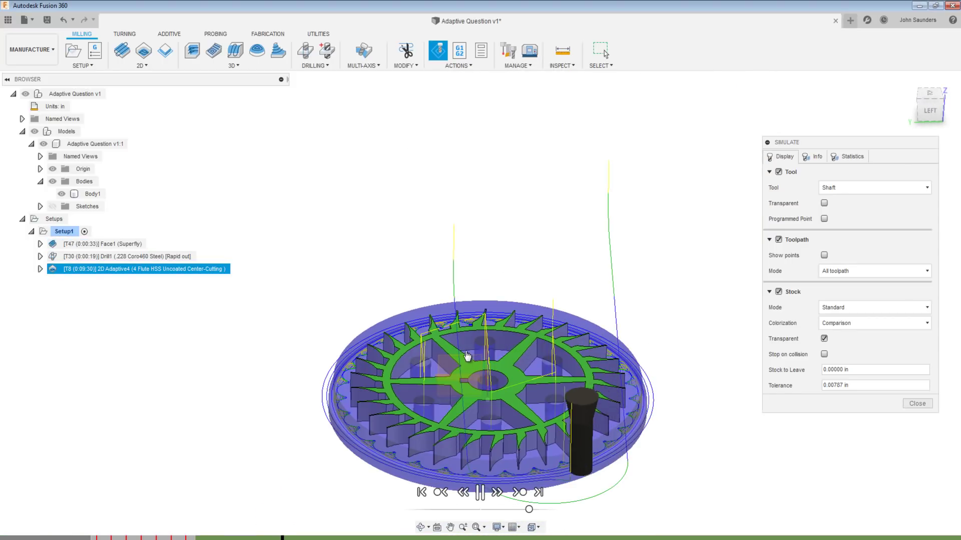
{"action": "middle_click_drag", "start_coordinate": [469, 368], "coordinate": [579, 345], "text": "shift"}
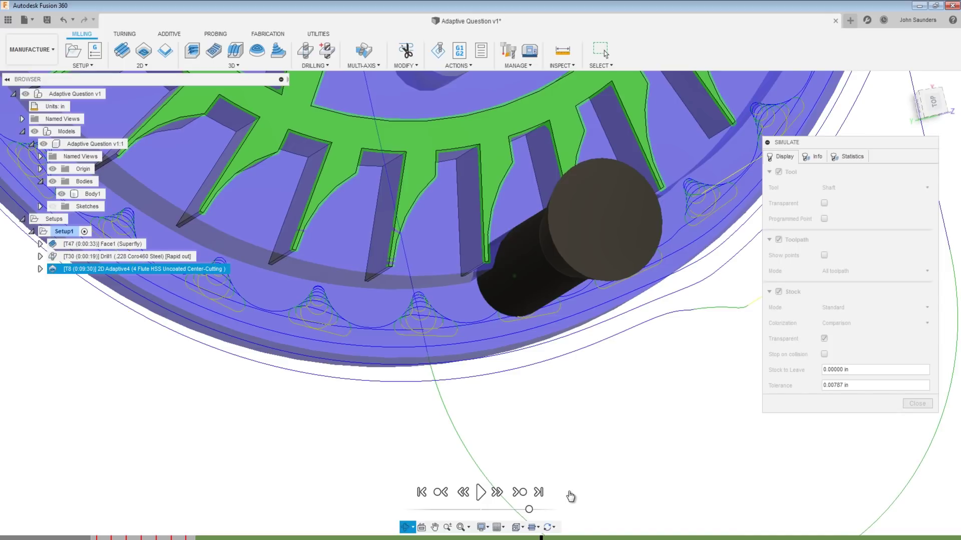
{"action": "middle_click_drag", "start_coordinate": [571, 497], "coordinate": [571, 496], "text": "shift"}
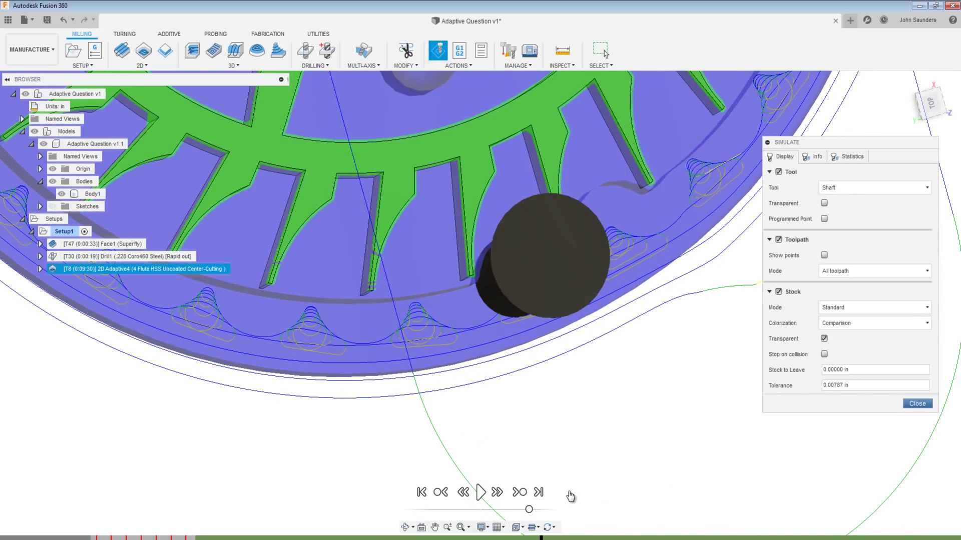
{"action": "key", "text": "Escape"}
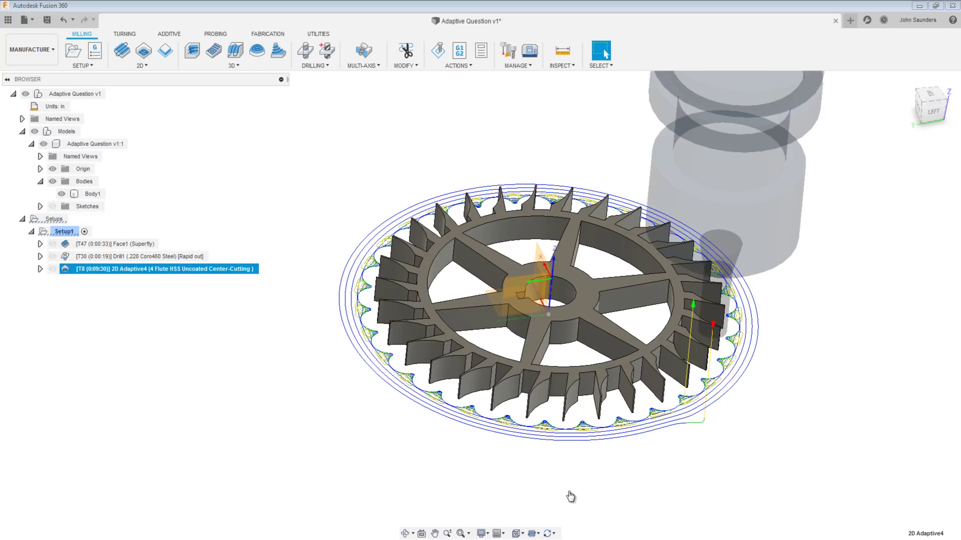
Start a 3D Adaptive Clearing operation with the 1/4" flat end mill and add the wheel's centre point to the predrill positions
{"action": "middle_click_drag", "start_coordinate": [571, 497], "coordinate": [571, 496], "text": "shift"}
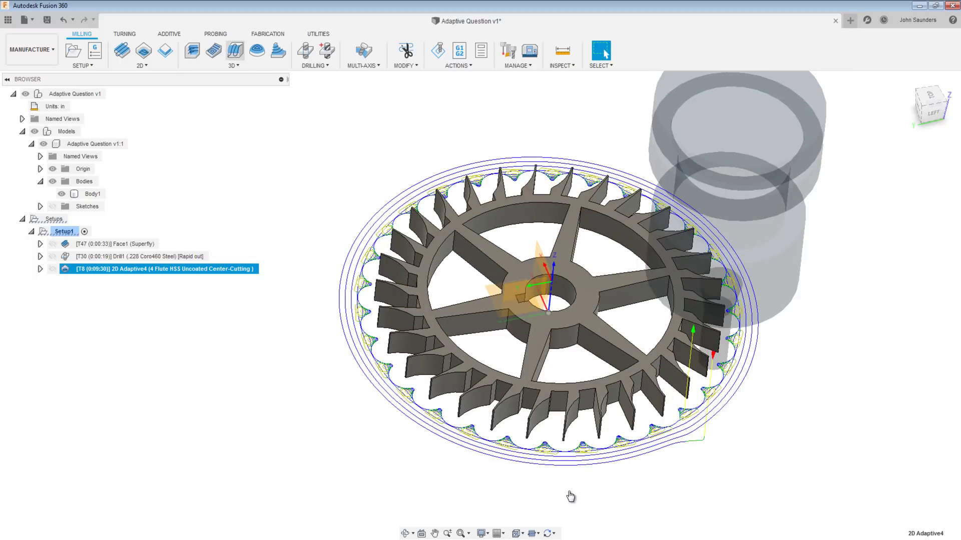
{"action": "left_click", "coordinate": [234, 65]}
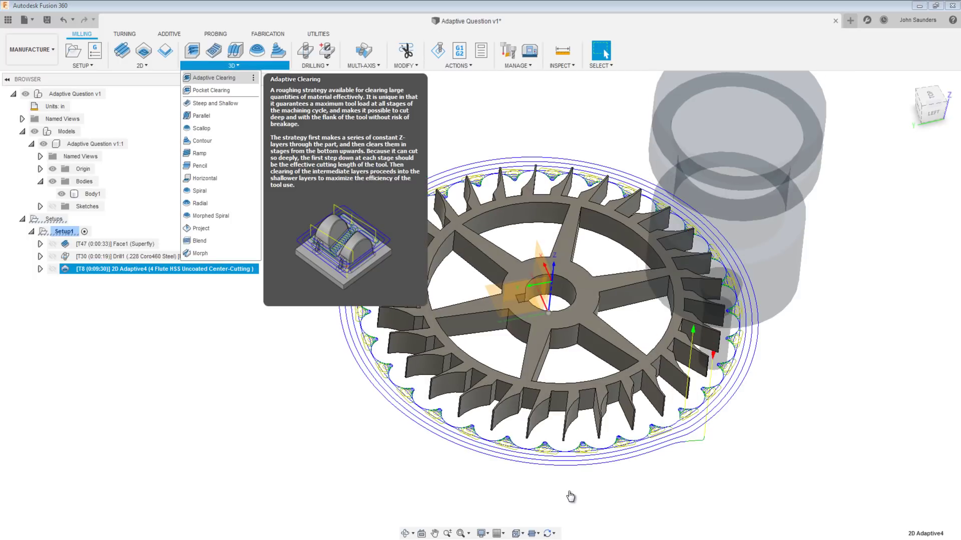
{"action": "left_click", "coordinate": [213, 78]}
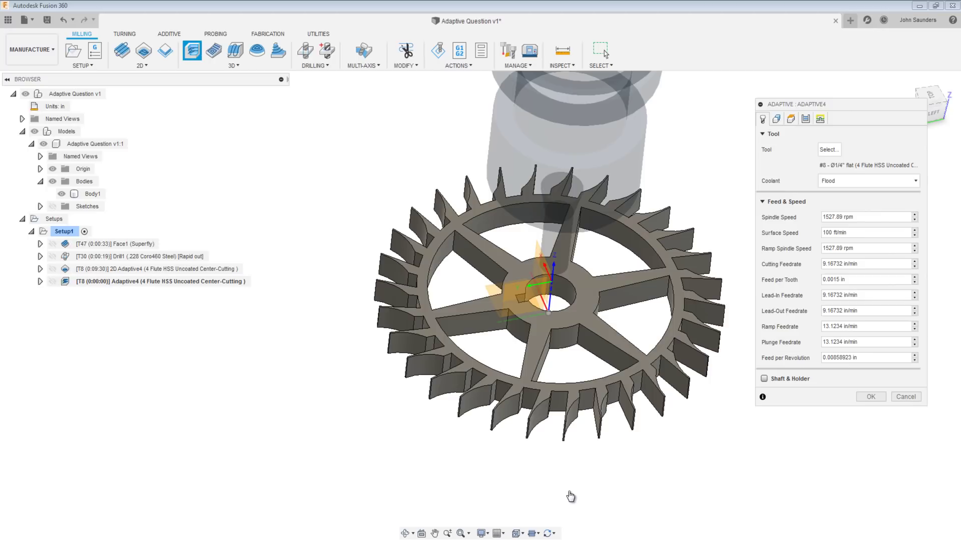
{"action": "left_click", "coordinate": [820, 119]}
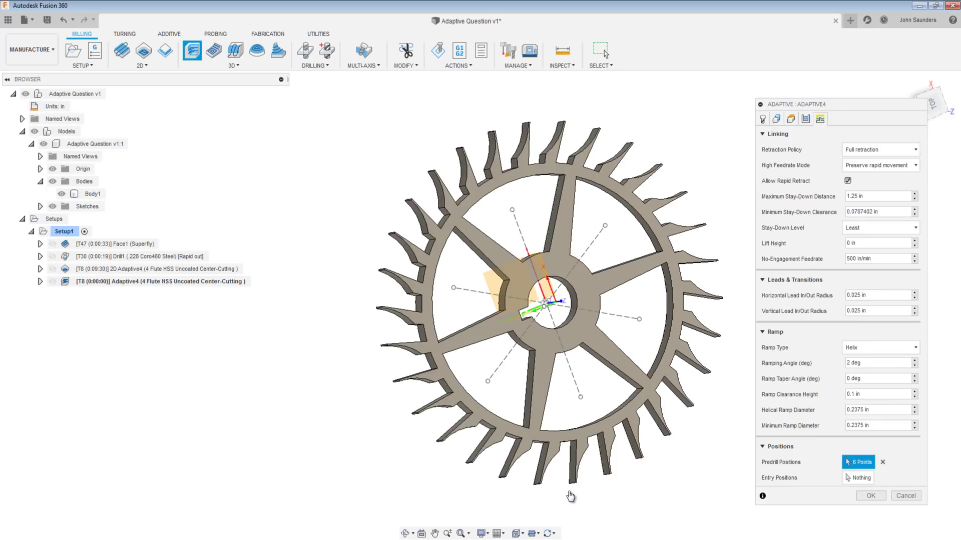
{"action": "middle_click_drag", "start_coordinate": [571, 497], "coordinate": [556, 465], "text": "shift"}
{"action": "scroll", "coordinate": [570, 497], "scroll_direction": "up", "scroll_amount": 10}
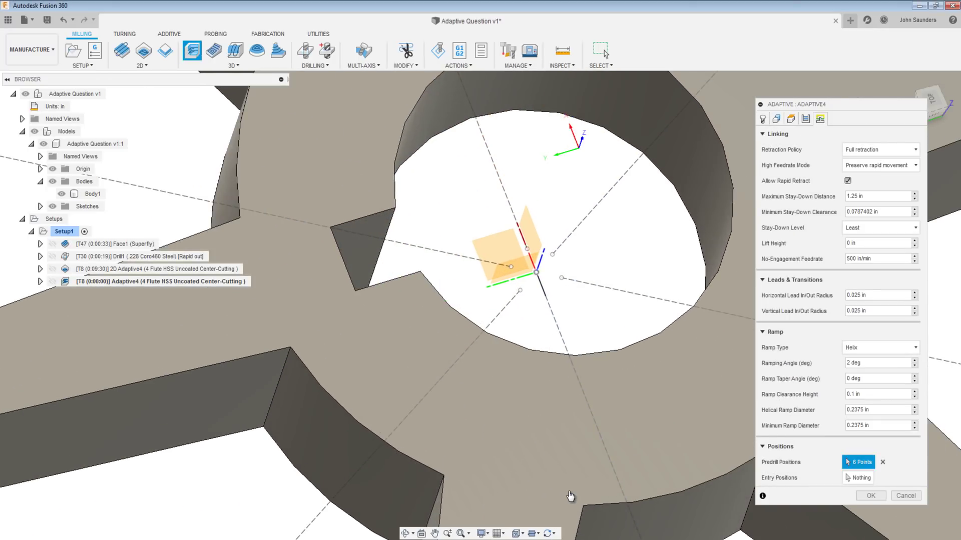
{"action": "left_click", "coordinate": [536, 272]}
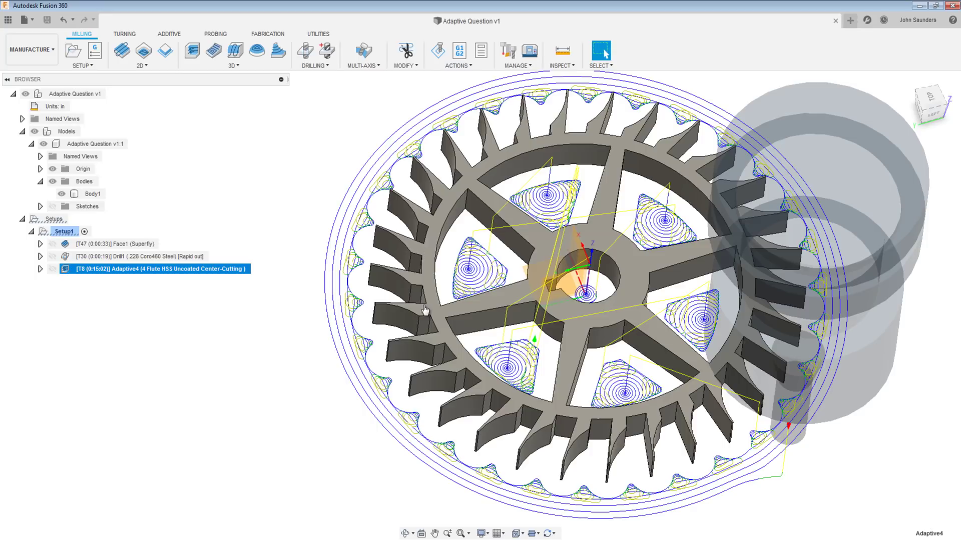
Create a derived 3D Adaptive Clearing operation from the existing Adaptive operation and assign the 2mm End Mill ER16 to it
{"action": "right_click", "coordinate": [426, 313]}
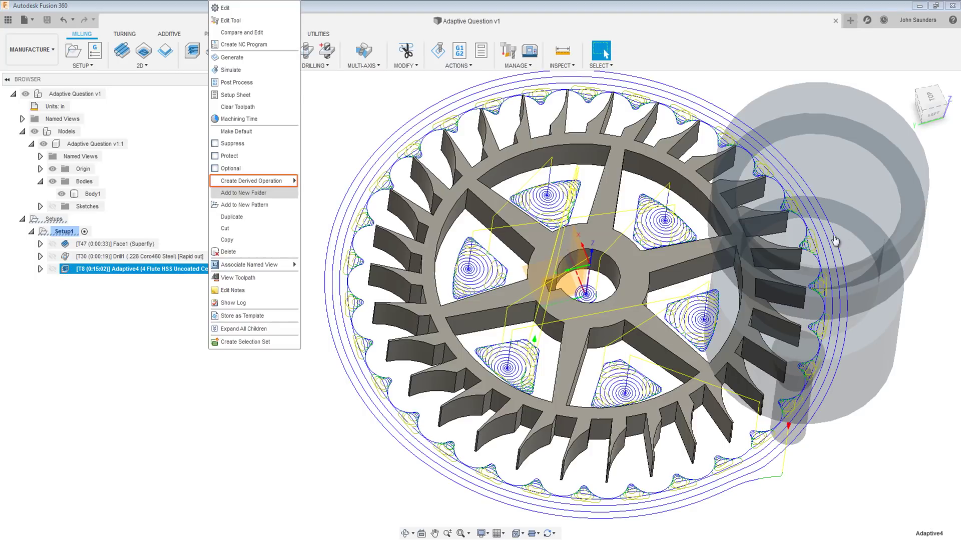
{"action": "mouse_move", "coordinate": [251, 181]}
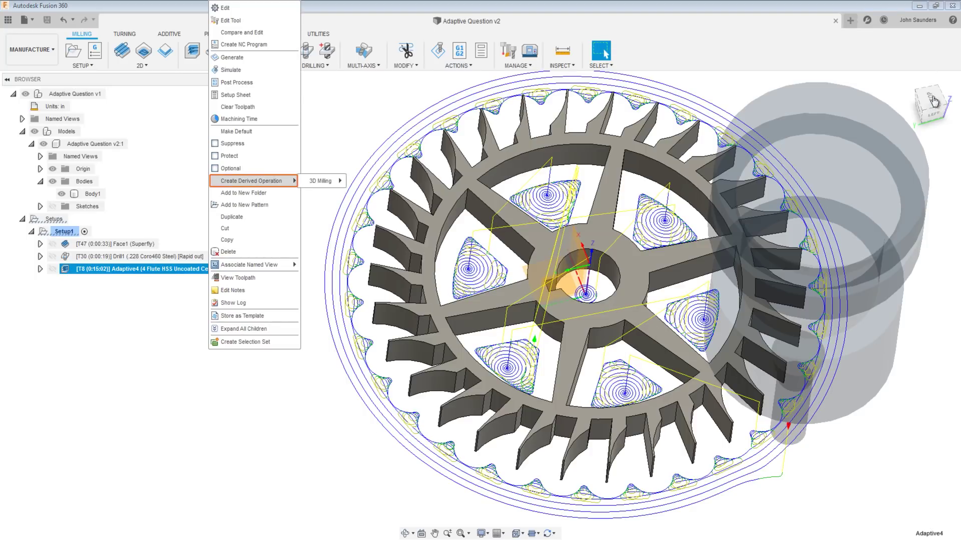
{"action": "mouse_move", "coordinate": [320, 181]}
{"action": "left_click", "coordinate": [390, 181]}
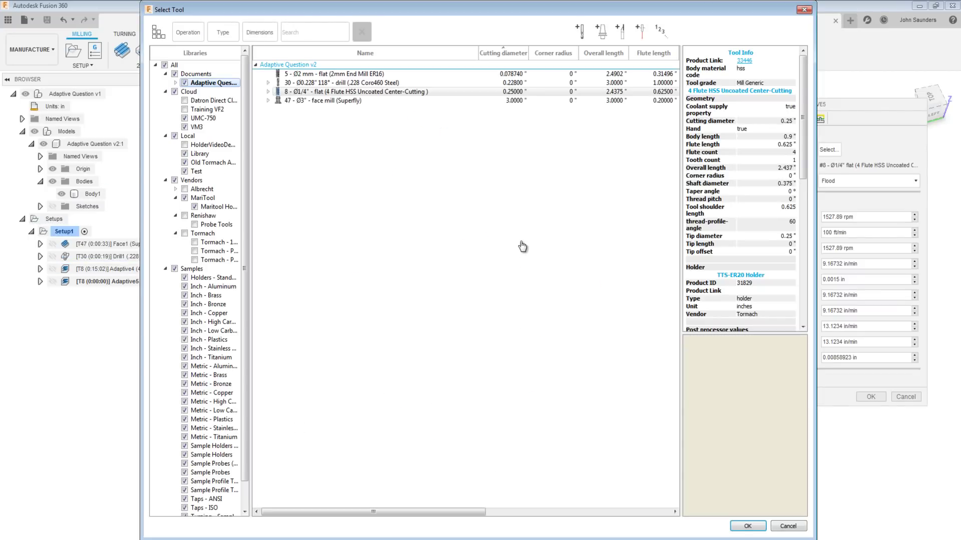
{"action": "key", "text": "Down"}
{"action": "key", "text": "Up"}
{"action": "key", "text": "Up"}
{"action": "key", "text": "Up"}
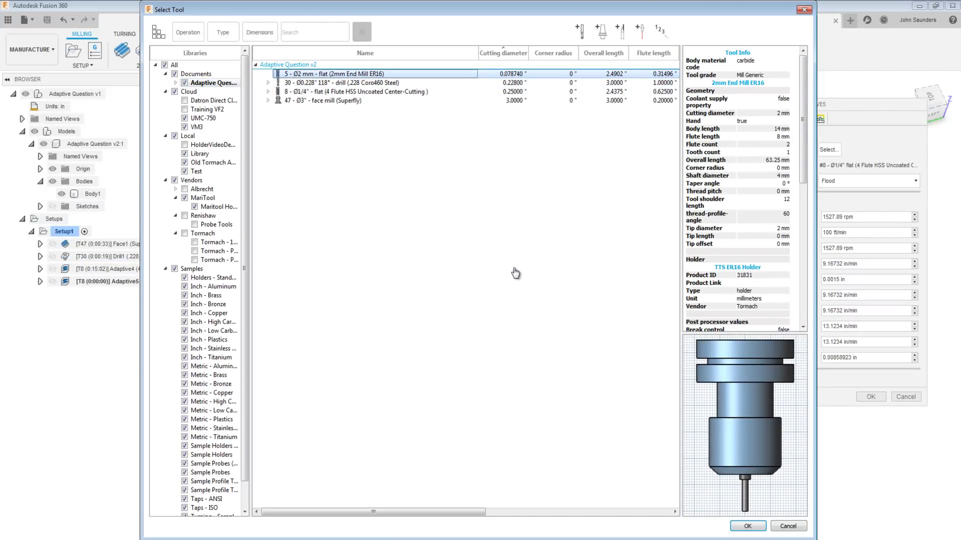
{"action": "key", "text": "Return"}
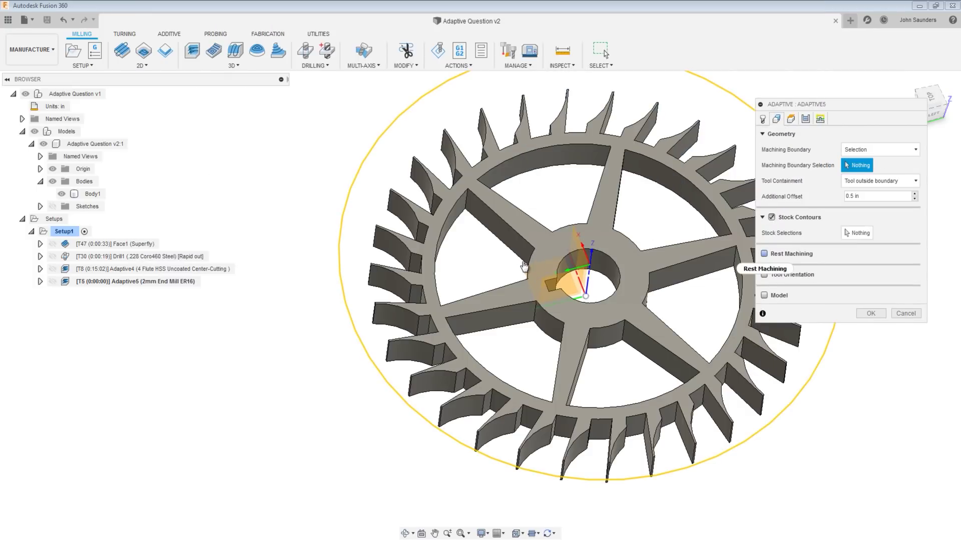
Enable rest machining from previous operations for the 2 mm adaptive operation, generate it and inspect the toolpath from above
{"action": "mouse_move", "coordinate": [794, 249]}
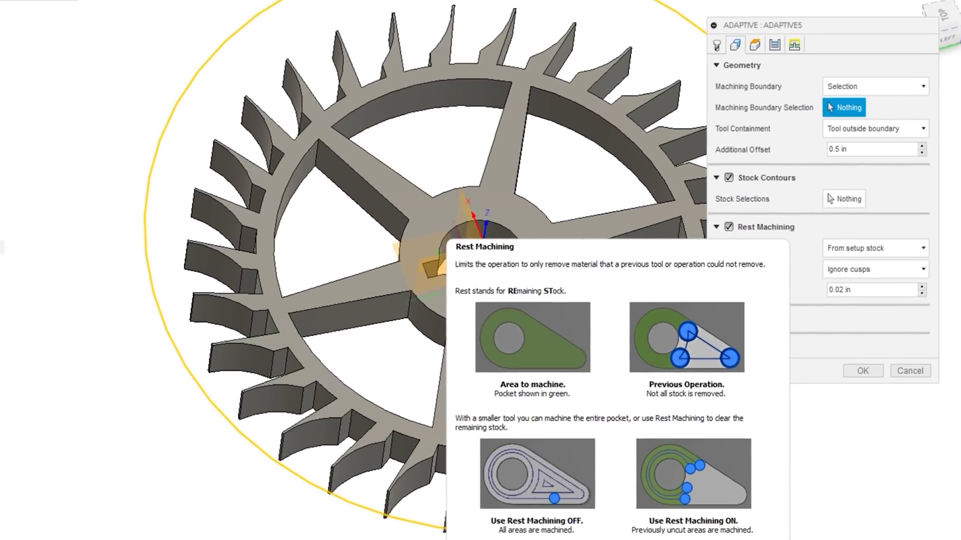
{"action": "left_click", "coordinate": [876, 248]}
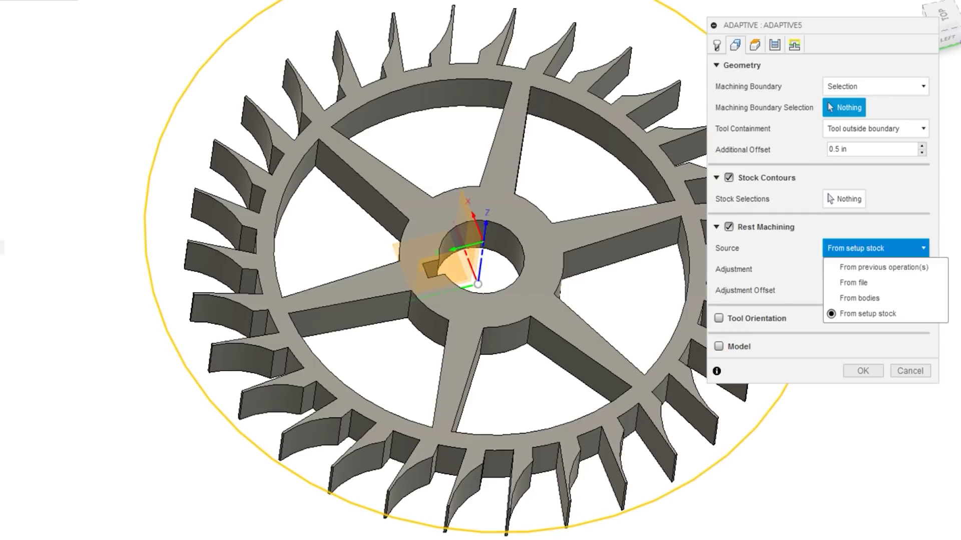
{"action": "left_click", "coordinate": [884, 267]}
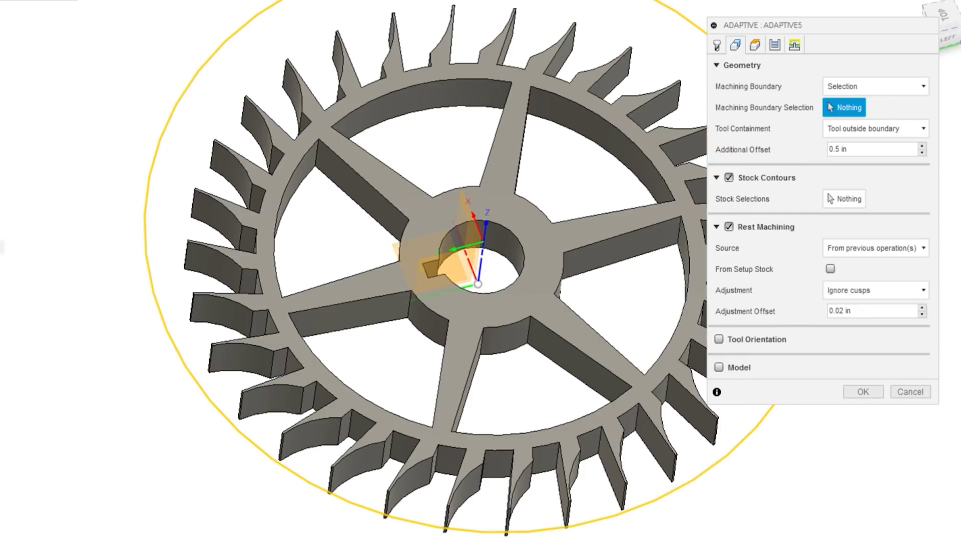
{"action": "left_click", "coordinate": [863, 392]}
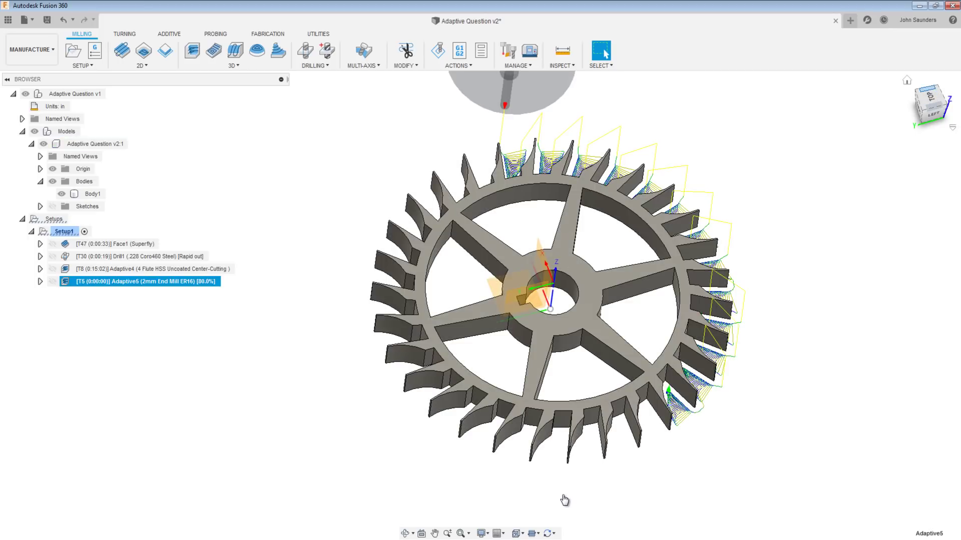
{"action": "left_click", "coordinate": [931, 97]}
{"action": "middle_click_drag", "start_coordinate": [601, 210], "coordinate": [580, 225]}
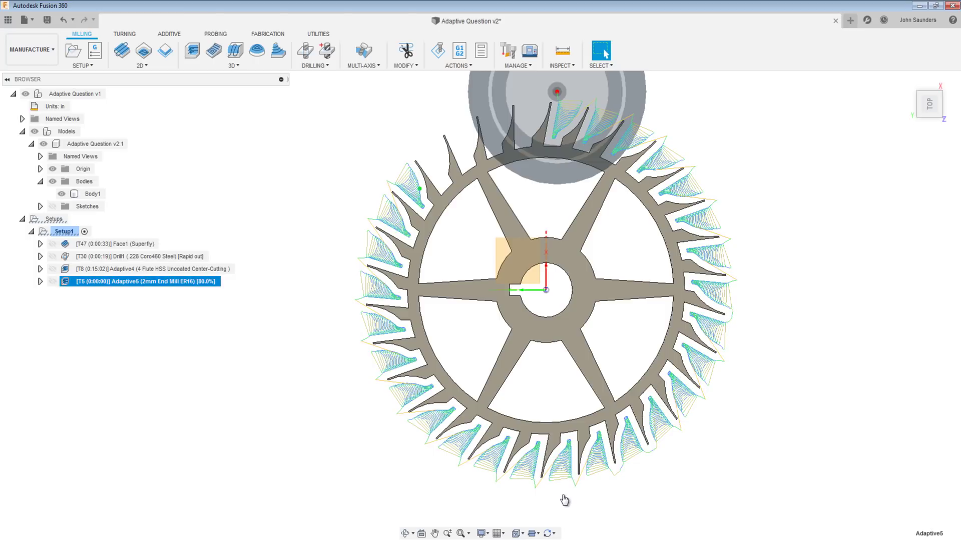
Create a 2D Adaptive Clearing operation with the 2 mm end mill, using the lower edges of one gap between two blades as the open pocket chain
{"action": "left_click", "coordinate": [142, 65]}
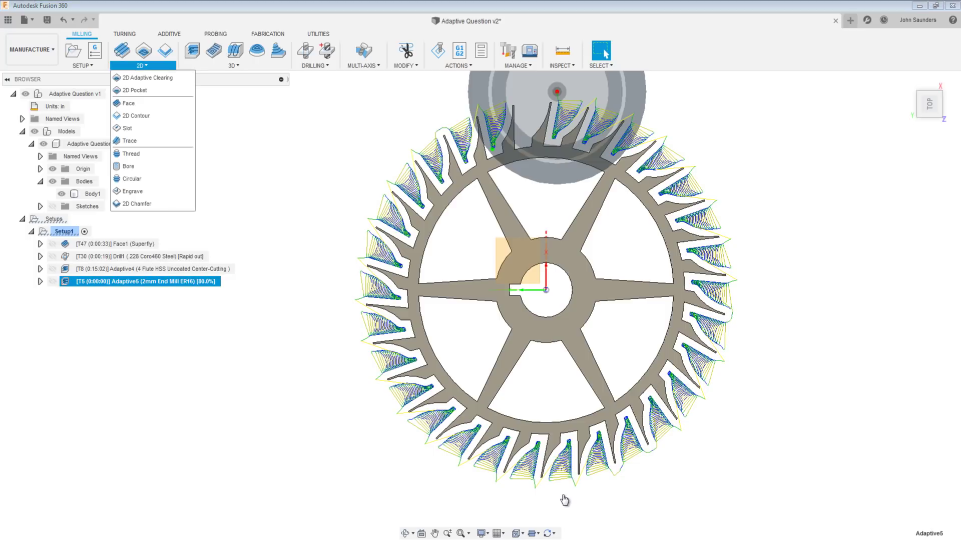
{"action": "left_click", "coordinate": [148, 78]}
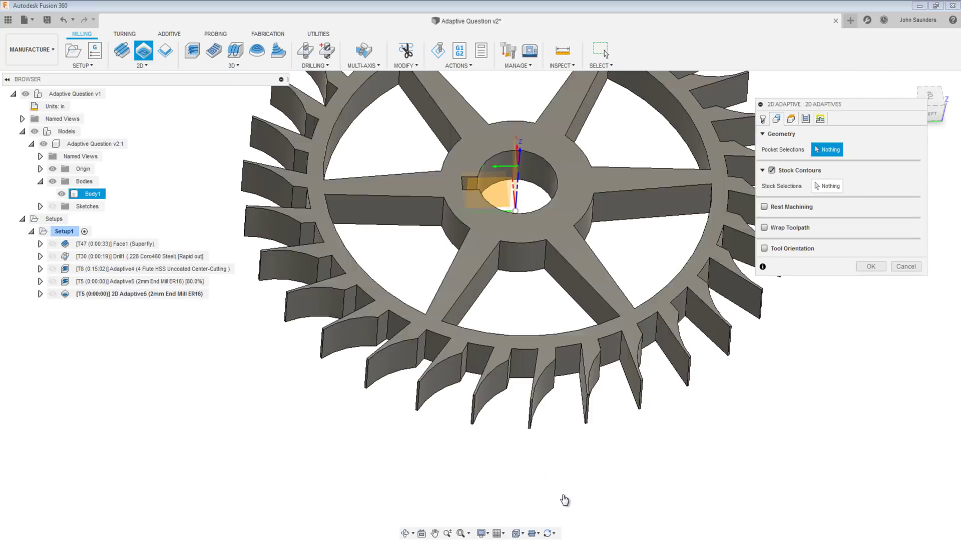
{"action": "middle_click_drag", "start_coordinate": [624, 373], "coordinate": [615, 388], "text": "shift"}
{"action": "scroll", "coordinate": [614, 389], "scroll_direction": "up", "scroll_amount": 4}
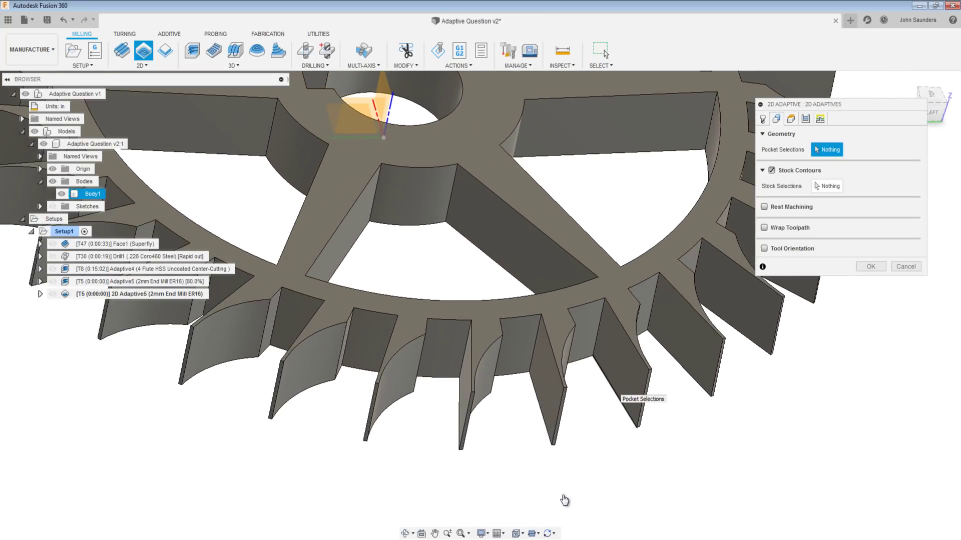
{"action": "left_click", "coordinate": [620, 420], "text": "alt"}
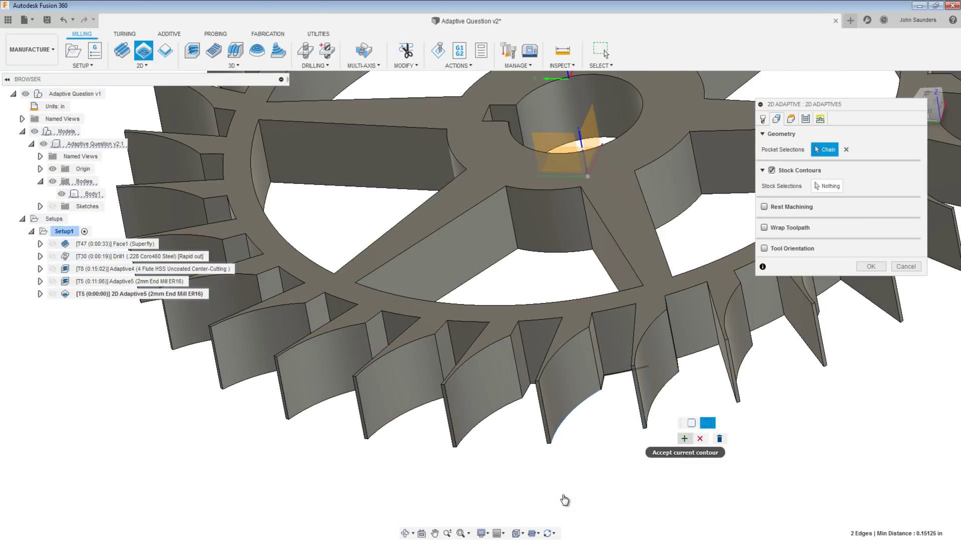
{"action": "left_click", "coordinate": [684, 439]}
{"action": "middle_click_drag", "start_coordinate": [244, 429], "coordinate": [185, 380], "text": "shift"}
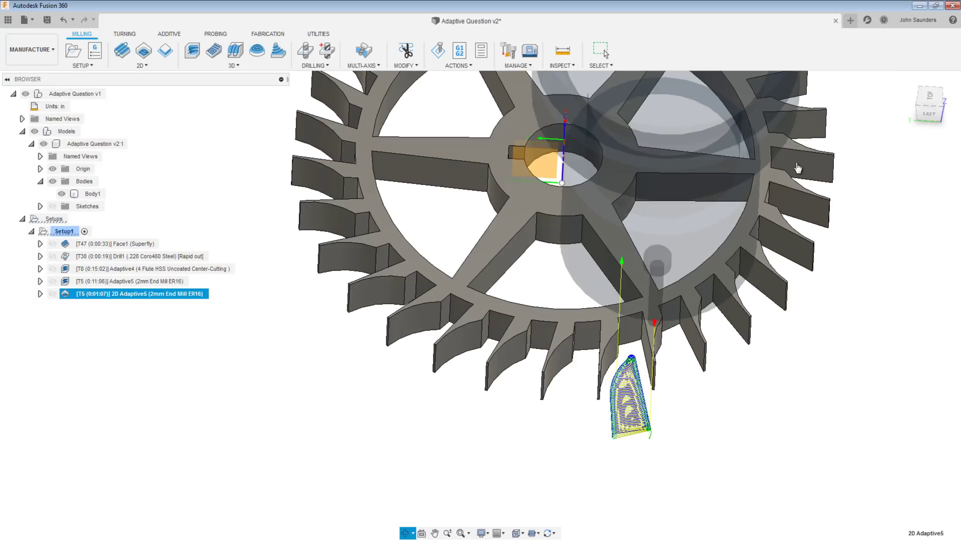
{"action": "middle_click_drag", "start_coordinate": [799, 168], "coordinate": [812, 193], "text": "shift"}
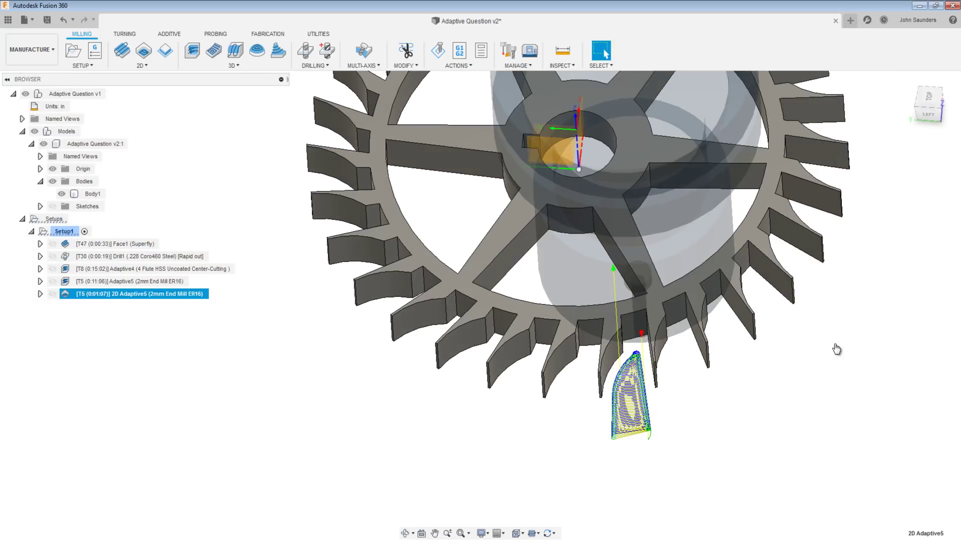
Set the new toolpath pattern to a circular pattern around the centre bore's edge
{"action": "scroll", "coordinate": [839, 353], "scroll_direction": "up", "scroll_amount": 3}
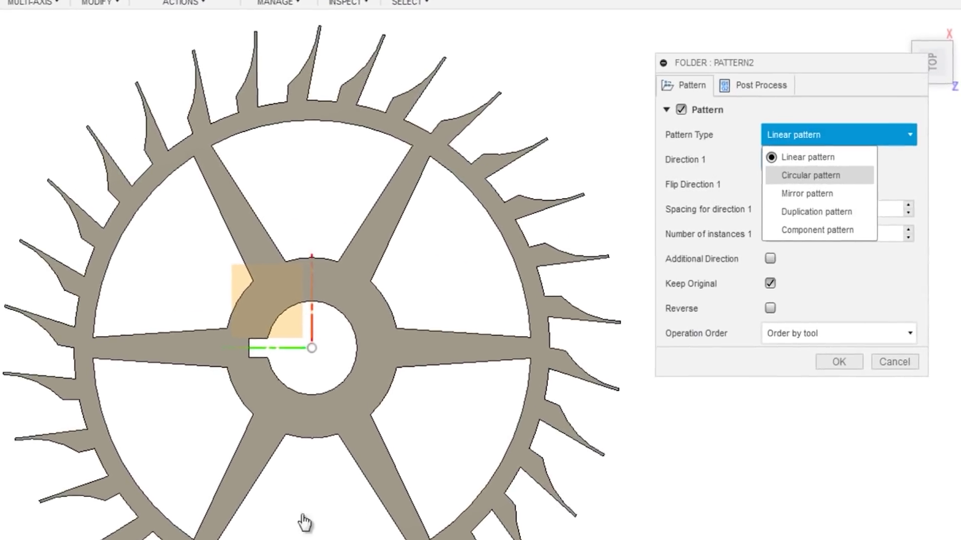
{"action": "left_click", "coordinate": [821, 175]}
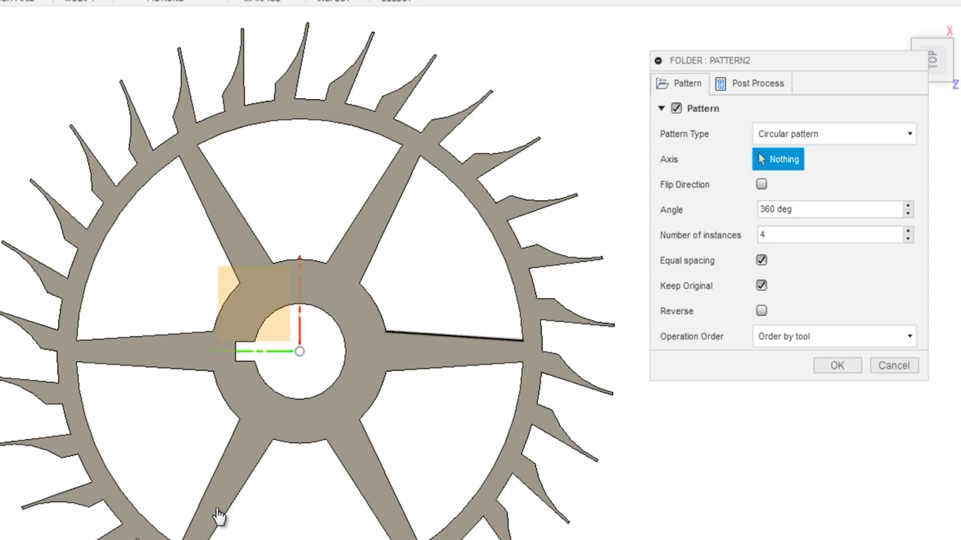
{"action": "middle_click_drag", "start_coordinate": [158, 367], "coordinate": [321, 407], "text": "shift"}
{"action": "left_click", "coordinate": [317, 405]}
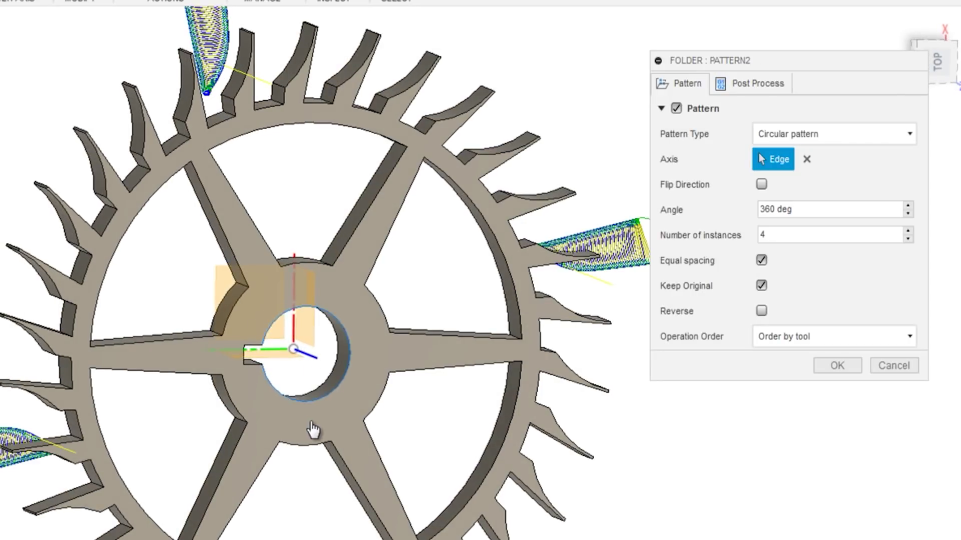
{"action": "left_click", "coordinate": [938, 61]}
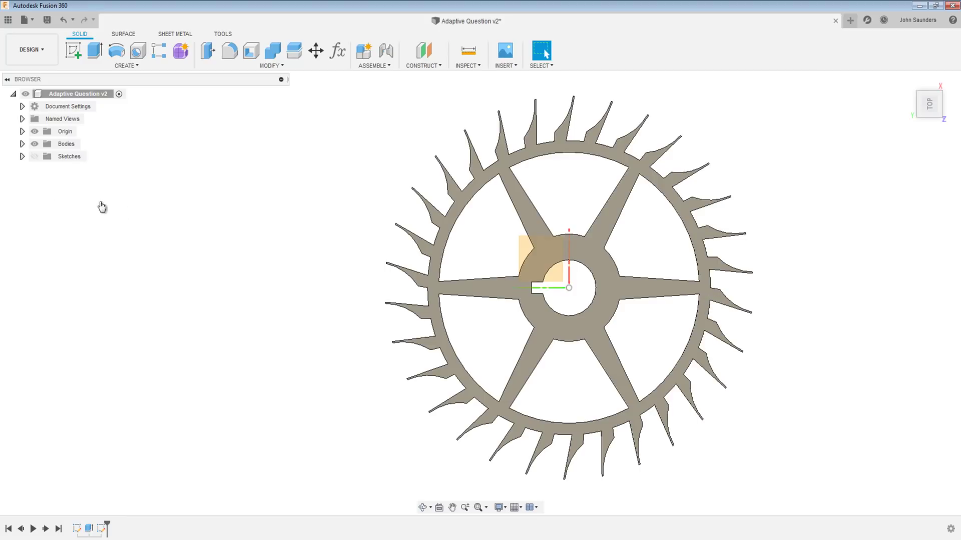
Return to the Manufacture workspace and edit the circular toolpath pattern, setting its number of instances to 30
{"action": "left_click", "coordinate": [32, 49]}
{"action": "left_click", "coordinate": [32, 166]}
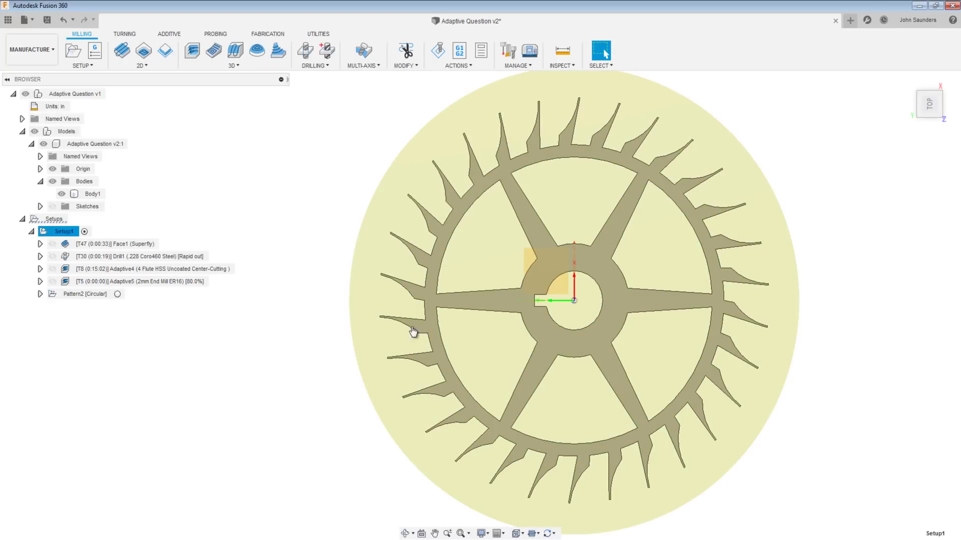
{"action": "left_click", "coordinate": [233, 323]}
{"action": "right_click", "coordinate": [87, 294]}
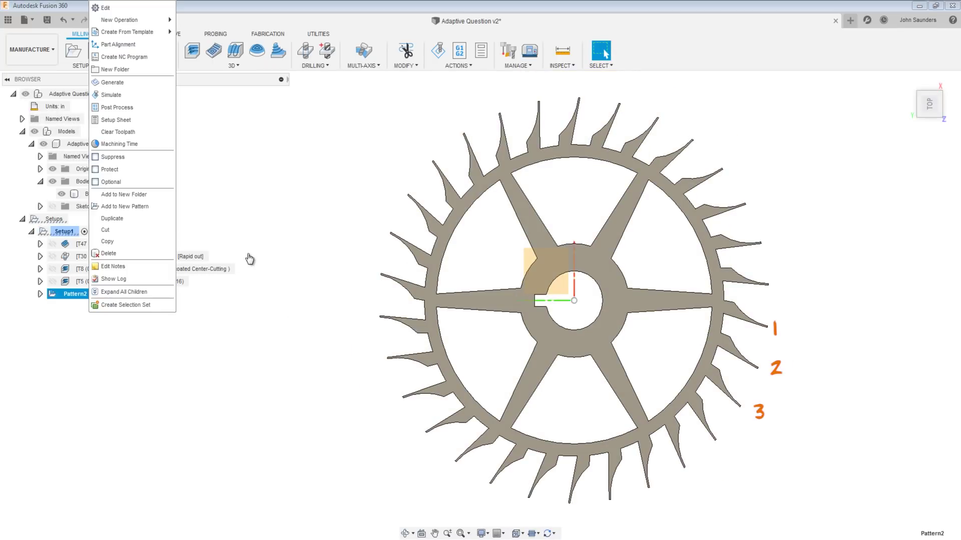
{"action": "left_click", "coordinate": [105, 8]}
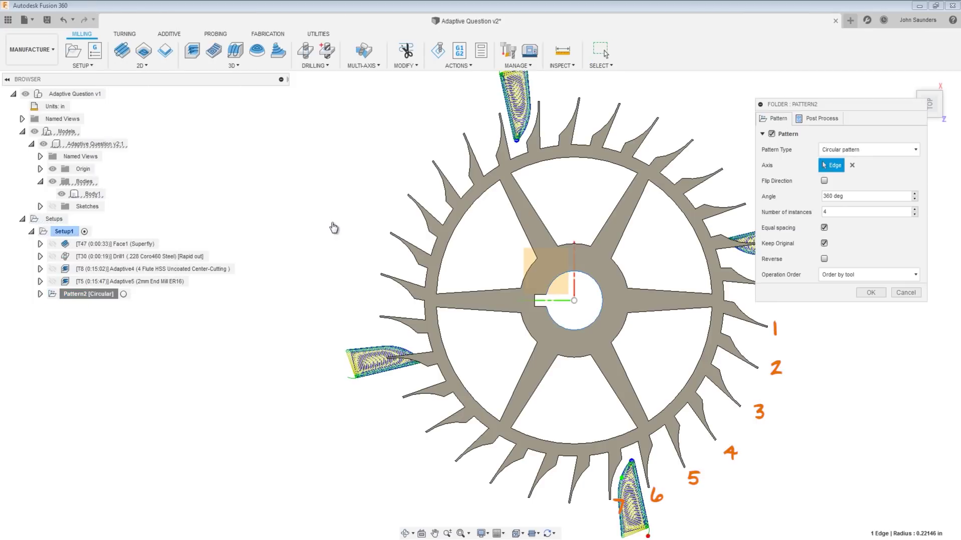
{"action": "type", "text": "32"}
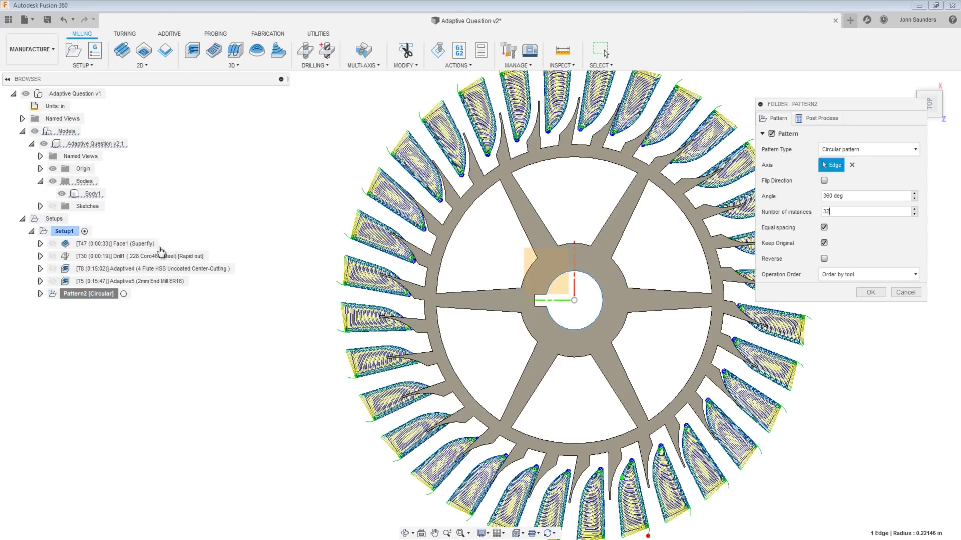
{"action": "key", "text": "BackSpace"}
{"action": "type", "text": "0"}
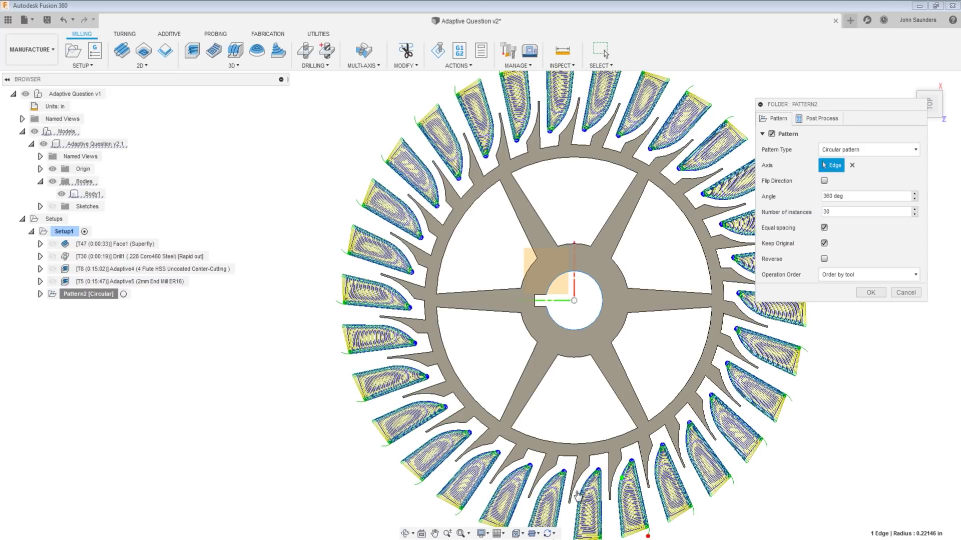
Accept the circular pattern settings and open a simulation of Setup1 with the model hidden
{"action": "key", "text": "Return"}
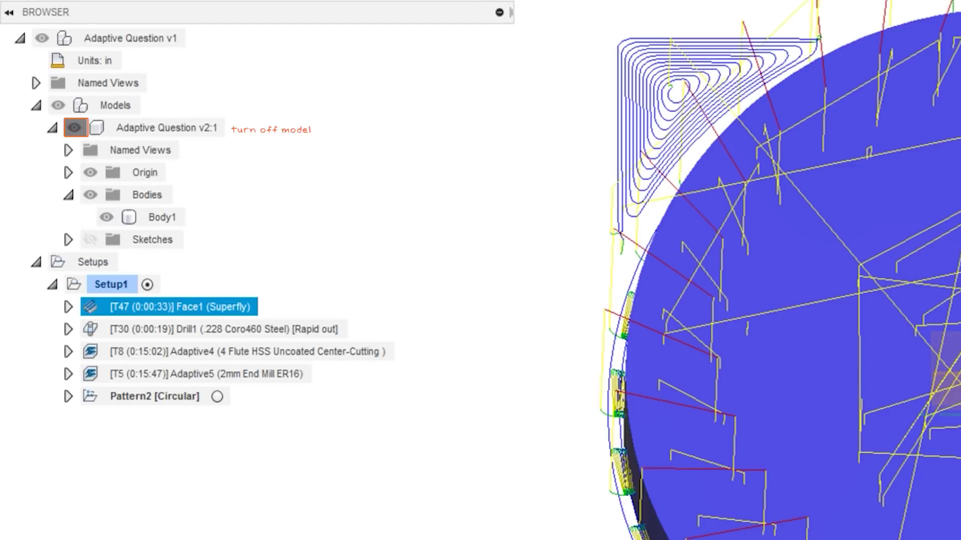
{"action": "left_click", "coordinate": [75, 127]}
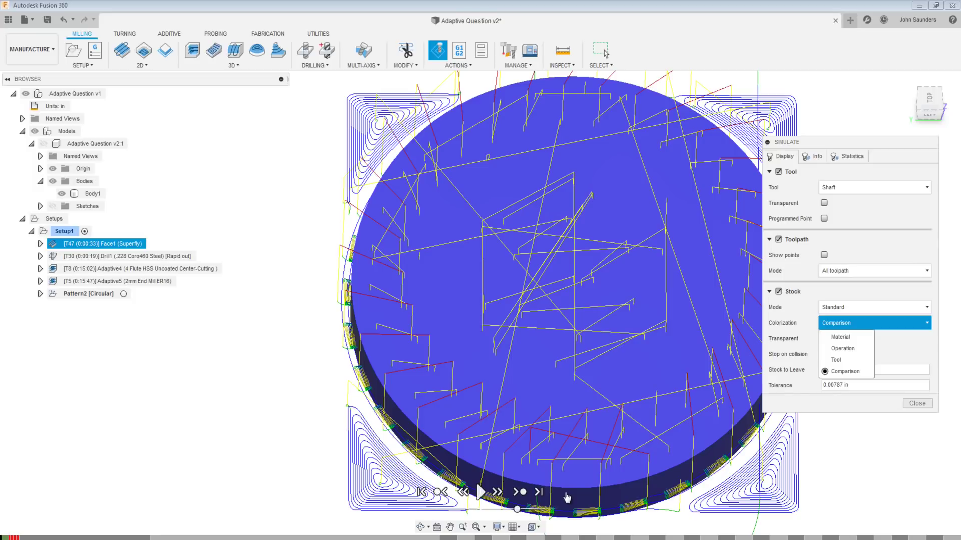
{"action": "key", "text": "Escape"}
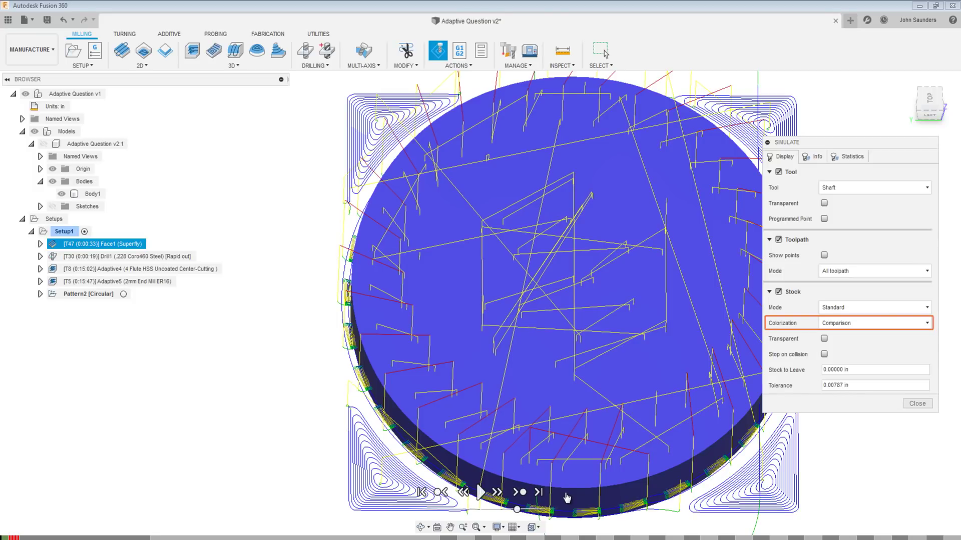
Set the simulation's stock comparison tolerance to 0.002 in and its toolpath display mode to Tail
{"action": "left_click", "coordinate": [829, 385]}
{"action": "type", "text": "0.002"}
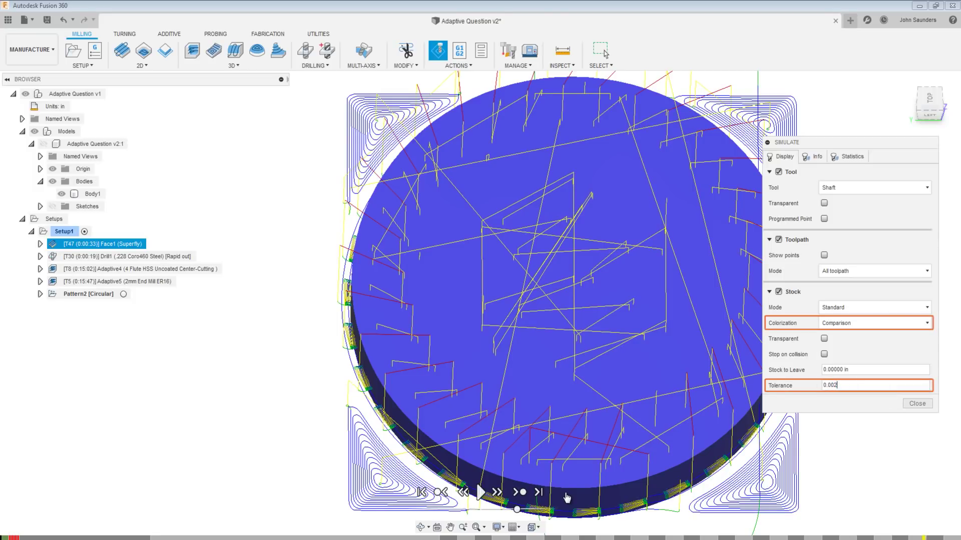
{"action": "left_click", "coordinate": [874, 271]}
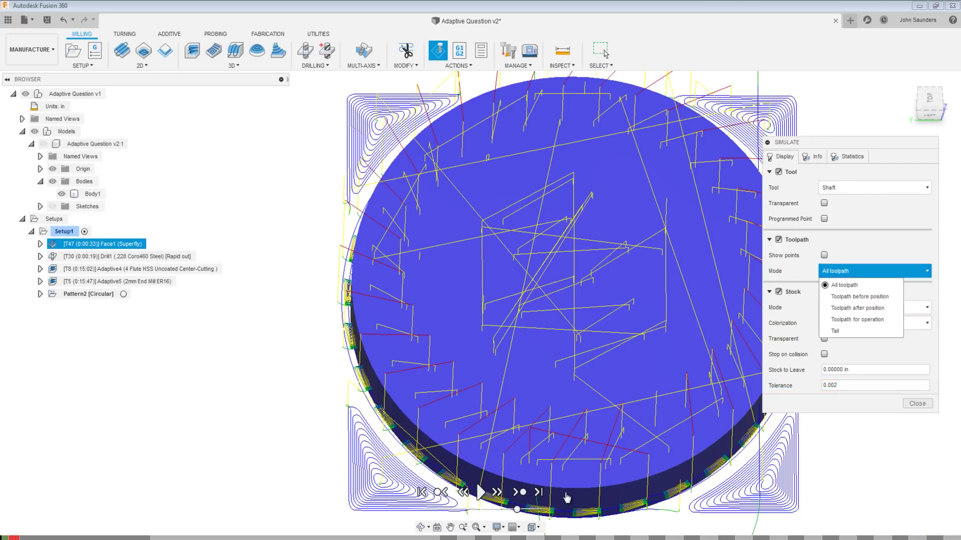
{"action": "left_click", "coordinate": [837, 331]}
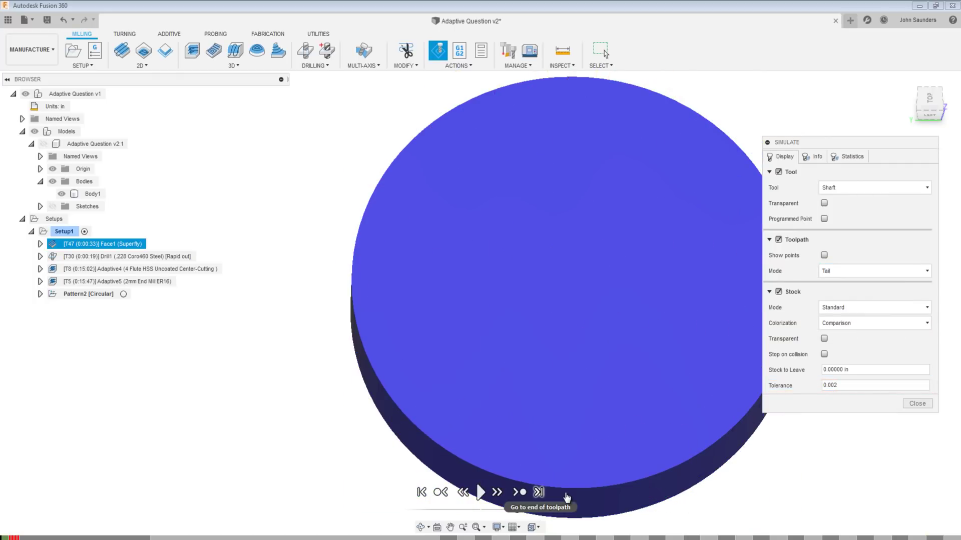
Run the simulation to the end of the toolpath, examine the remaining stock around the blades and spokes, and close the simulation
{"action": "left_click", "coordinate": [539, 493]}
{"action": "scroll", "coordinate": [525, 448], "scroll_direction": "down", "scroll_amount": 3}
{"action": "middle_click_drag", "start_coordinate": [542, 400], "coordinate": [542, 394], "text": "shift"}
{"action": "scroll", "coordinate": [542, 394], "scroll_direction": "up", "scroll_amount": 3}
{"action": "middle_click_drag", "start_coordinate": [218, 245], "coordinate": [98, 231]}
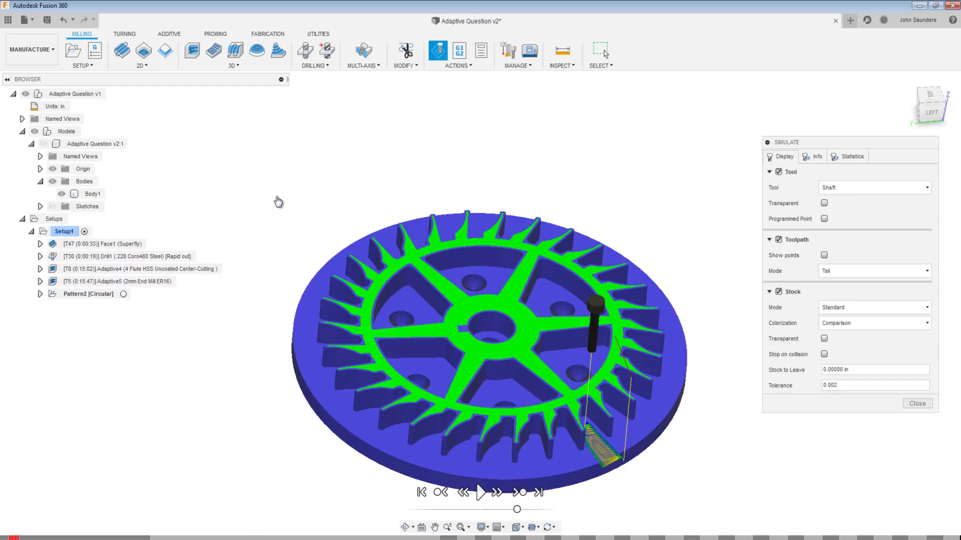
{"action": "middle_click_drag", "start_coordinate": [277, 202], "coordinate": [275, 183], "text": "shift"}
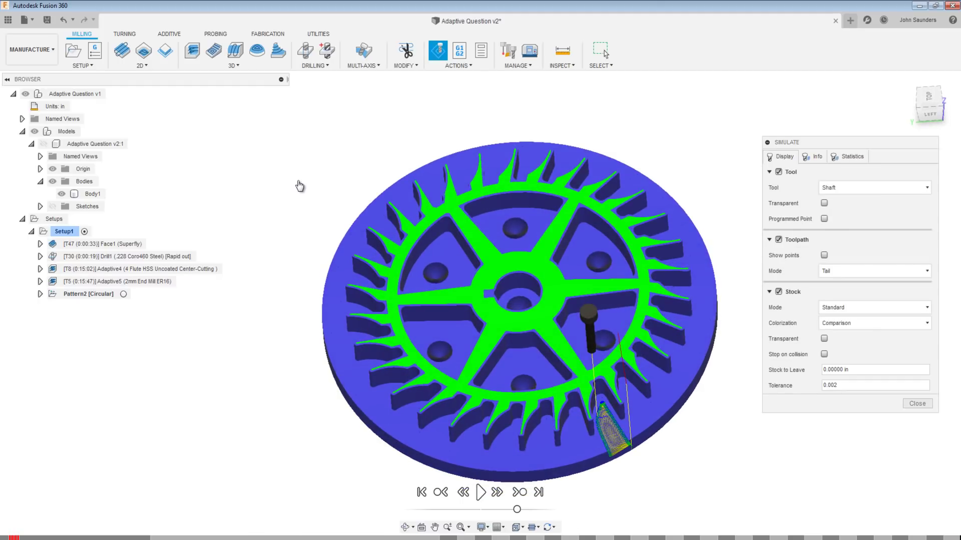
{"action": "scroll", "coordinate": [373, 188], "scroll_direction": "up", "scroll_amount": 5}
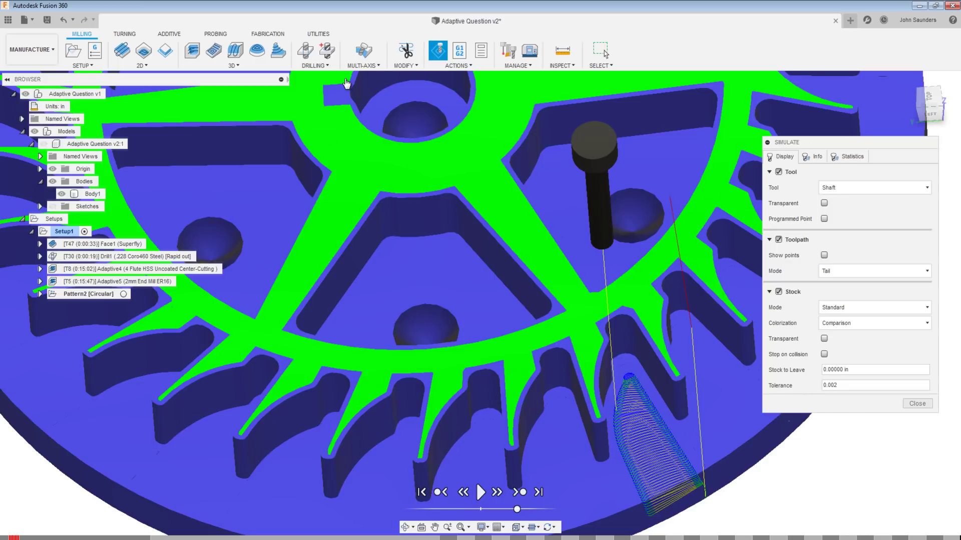
{"action": "scroll", "coordinate": [667, 306], "scroll_direction": "down", "scroll_amount": 5}
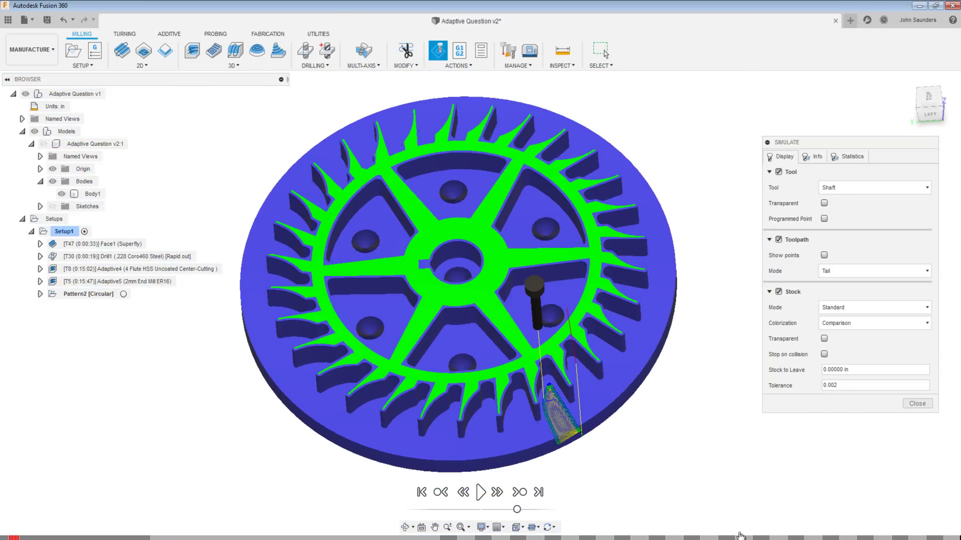
{"action": "middle_click_drag", "start_coordinate": [771, 131], "coordinate": [778, 123], "text": "shift"}
{"action": "left_click", "coordinate": [917, 404]}
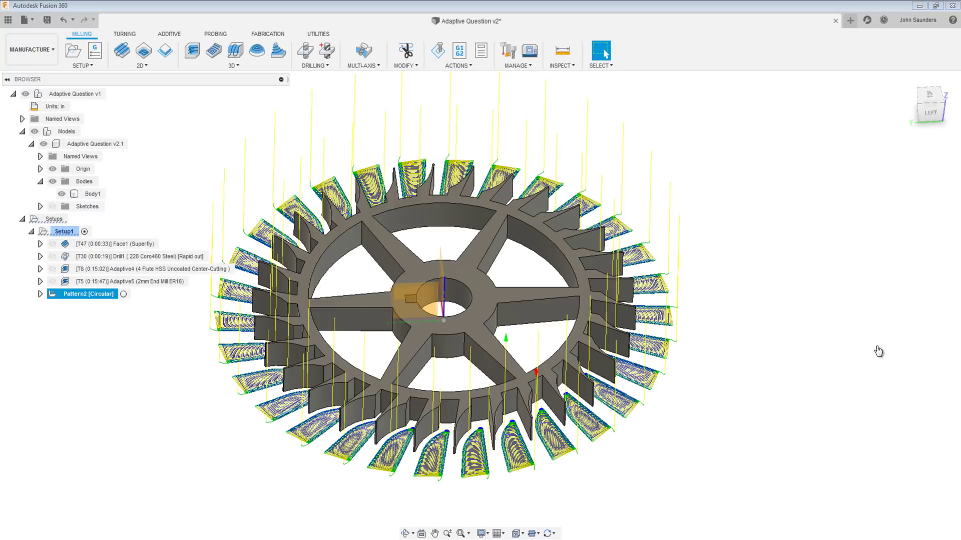
Open the 1/4 in end mill Adaptive4 roughing operation for editing and view its passes settings
{"action": "left_click", "coordinate": [125, 269]}
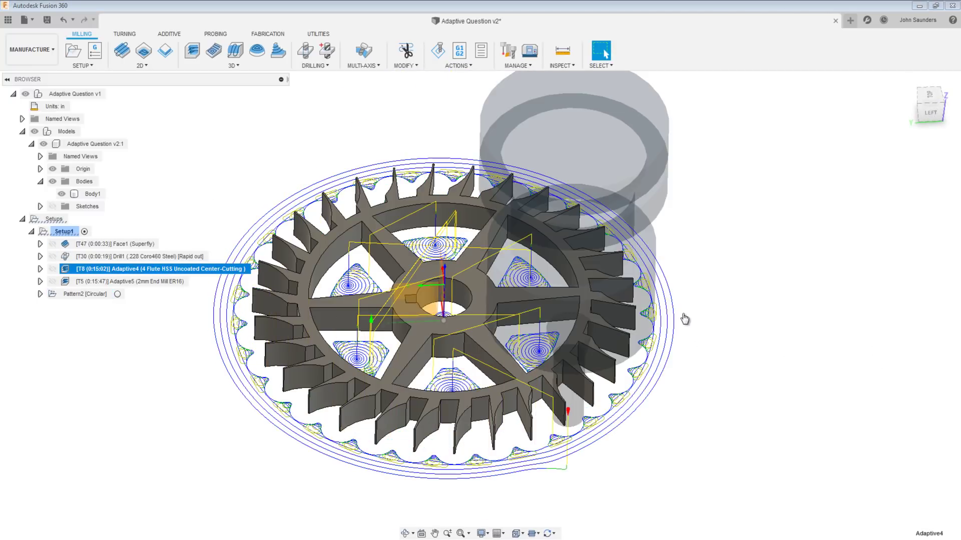
{"action": "right_click", "coordinate": [146, 268]}
{"action": "key", "text": "Return"}
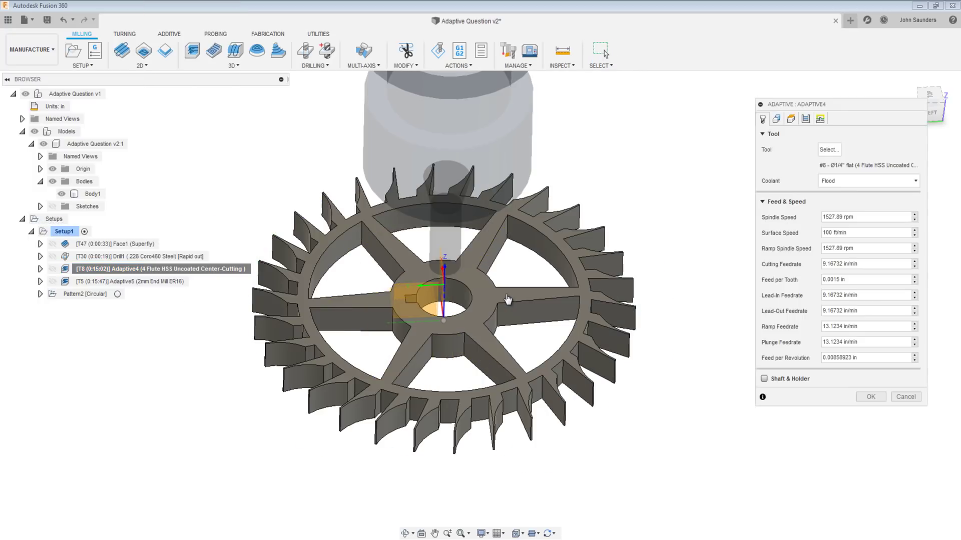
{"action": "left_click", "coordinate": [805, 120]}
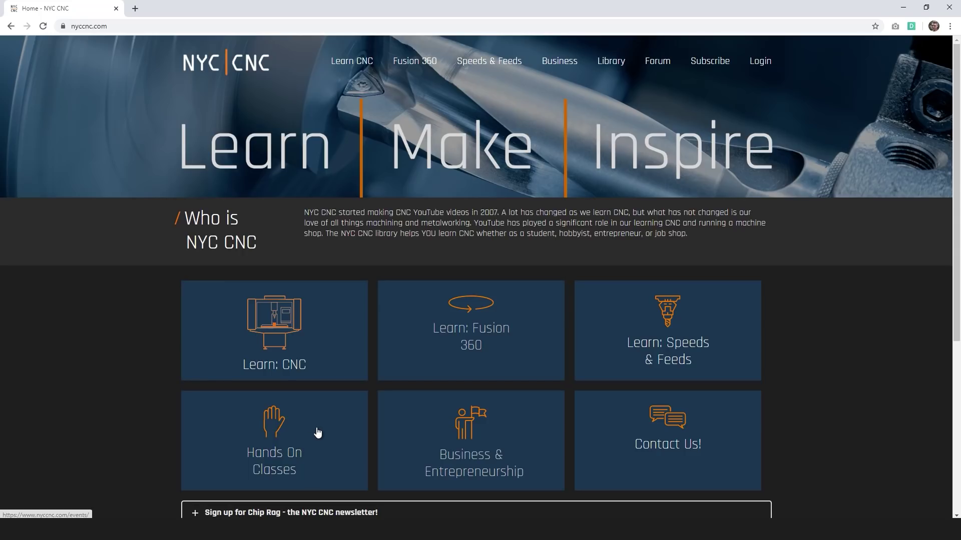
Switch to the NYC CNC website in the browser and look through the hands-on classes and the Fusion 360 online courses
{"action": "left_click", "coordinate": [293, 499]}
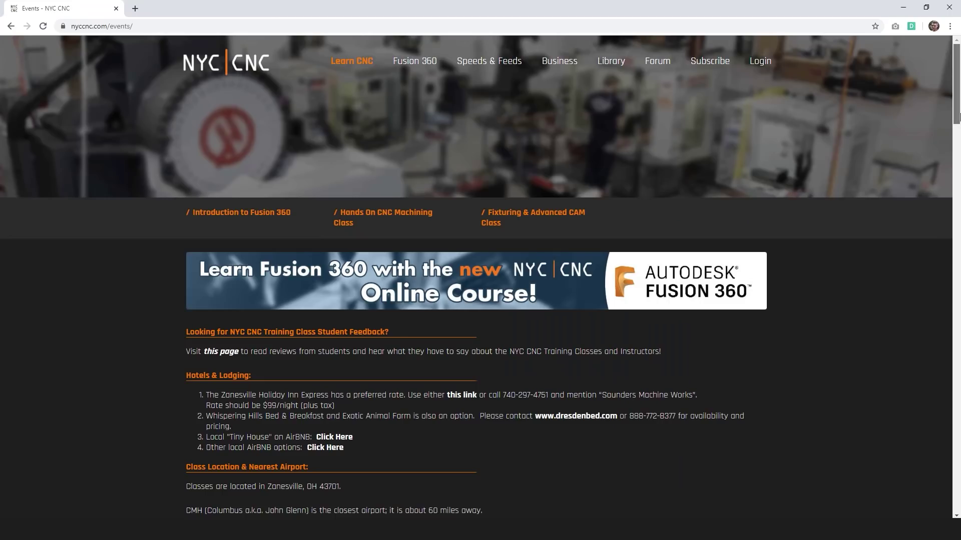
{"action": "left_click_drag", "start_coordinate": [957, 114], "coordinate": [957, 147]}
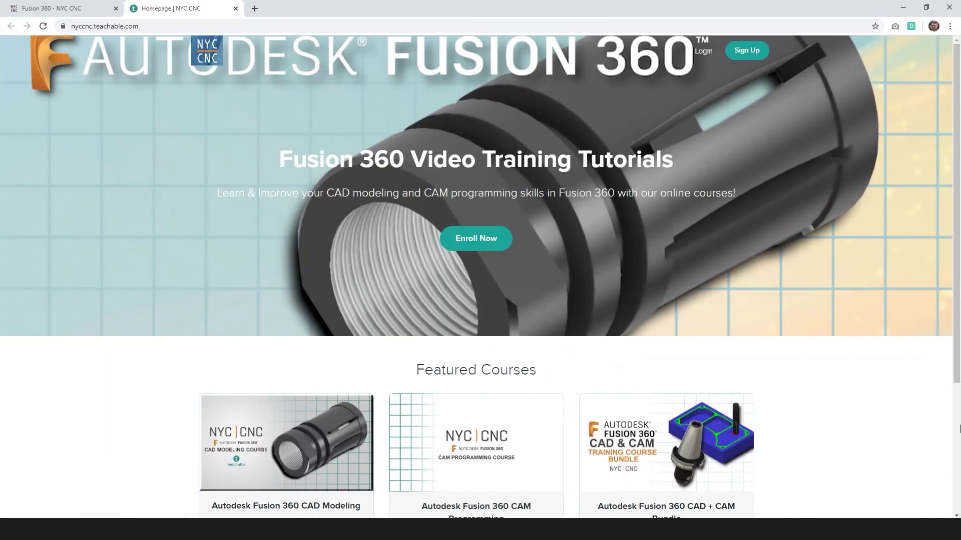
{"action": "scroll", "coordinate": [959, 428], "scroll_direction": "down", "scroll_amount": 2}
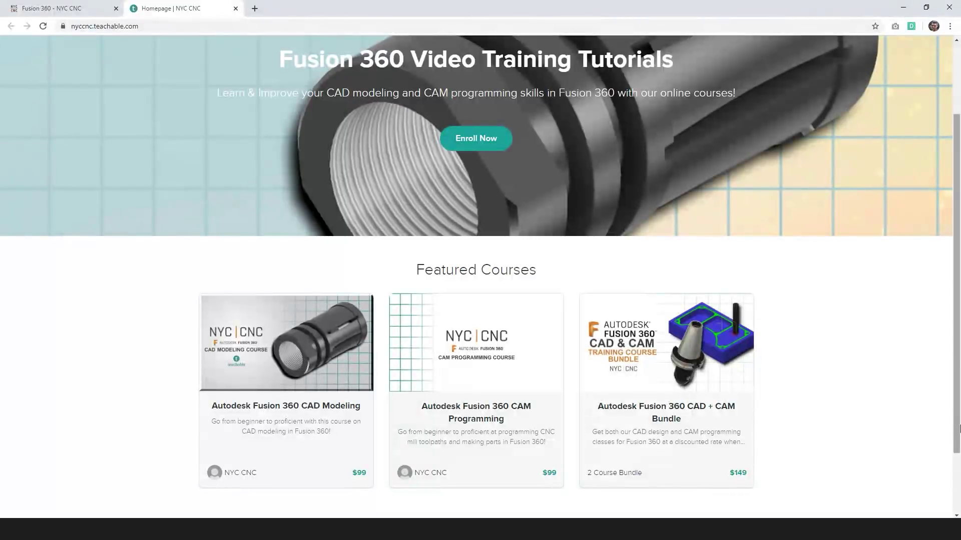
{"action": "scroll", "coordinate": [959, 410], "scroll_direction": "up", "scroll_amount": 2}
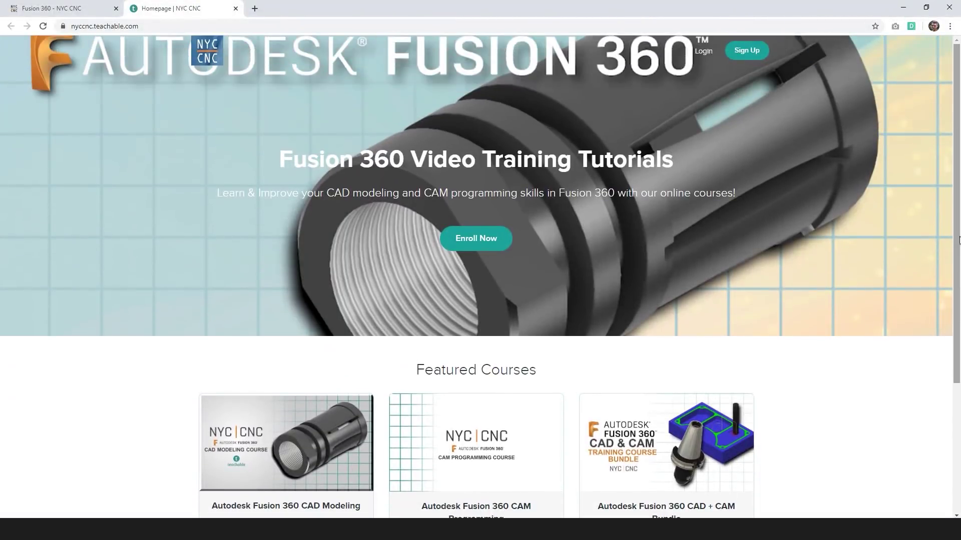